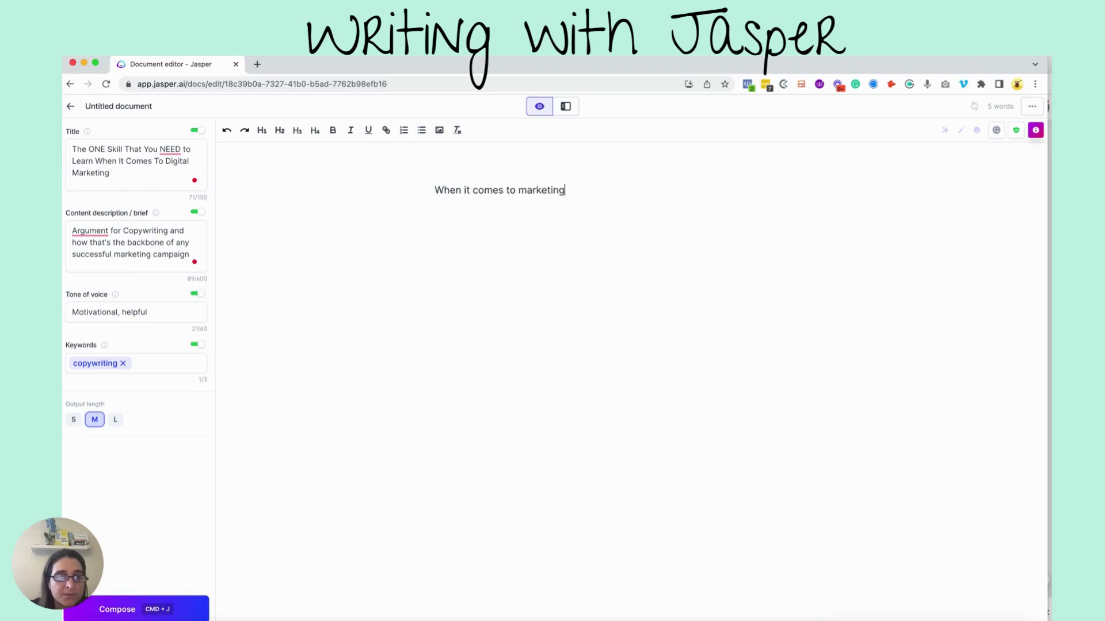
Finish the opening sentence with ", there's one skill that you need to learn to be successful." and generate an AI continuation.
text(, there)
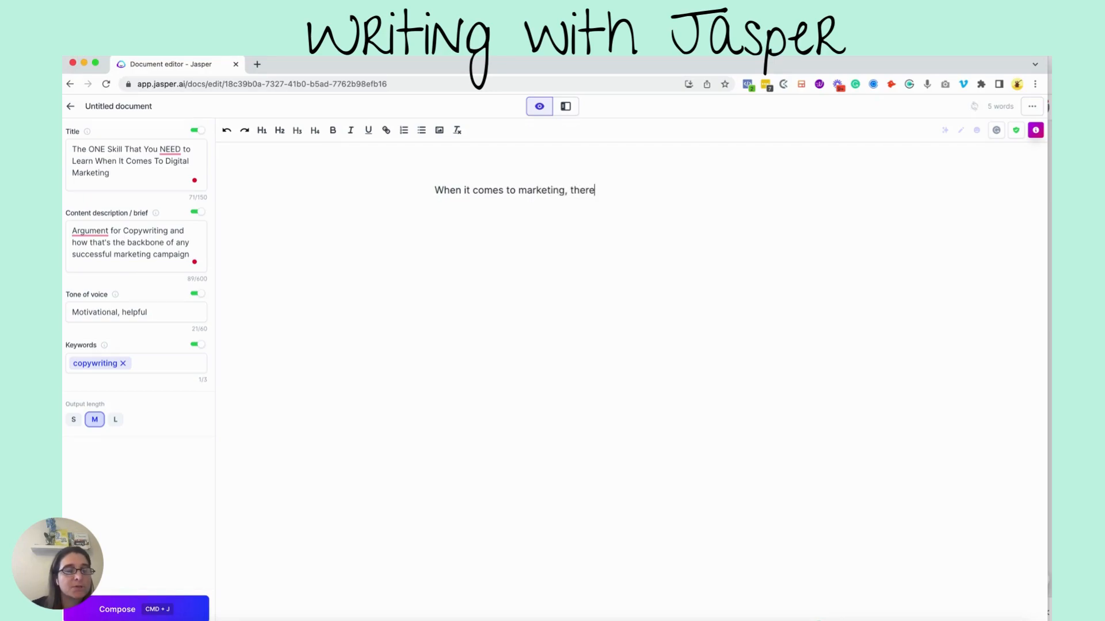
text('s one skill that)
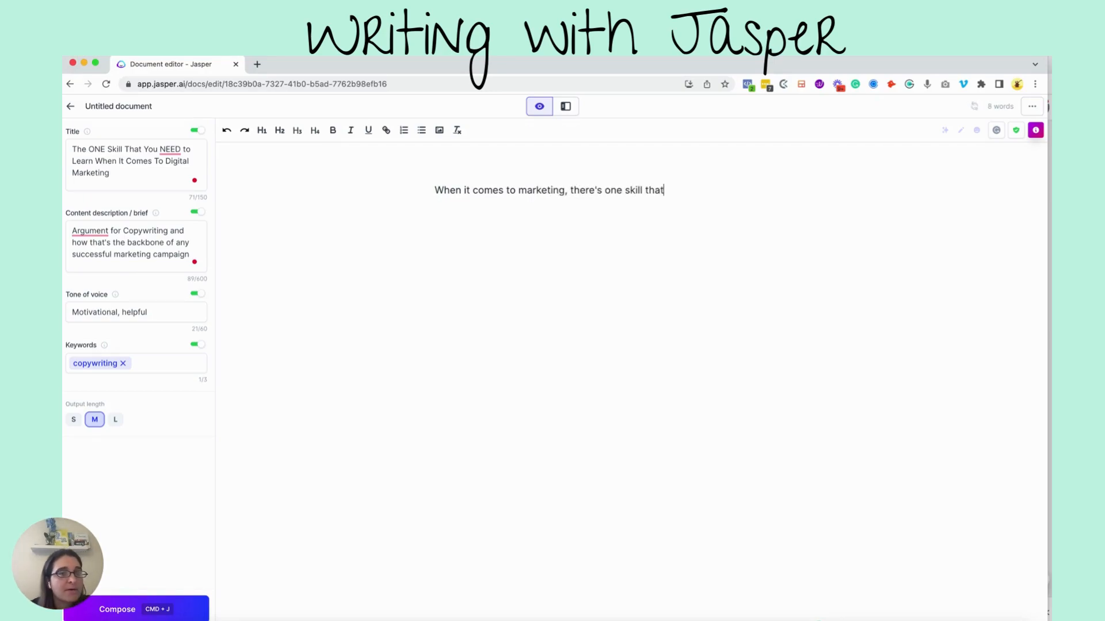
text( you need to)
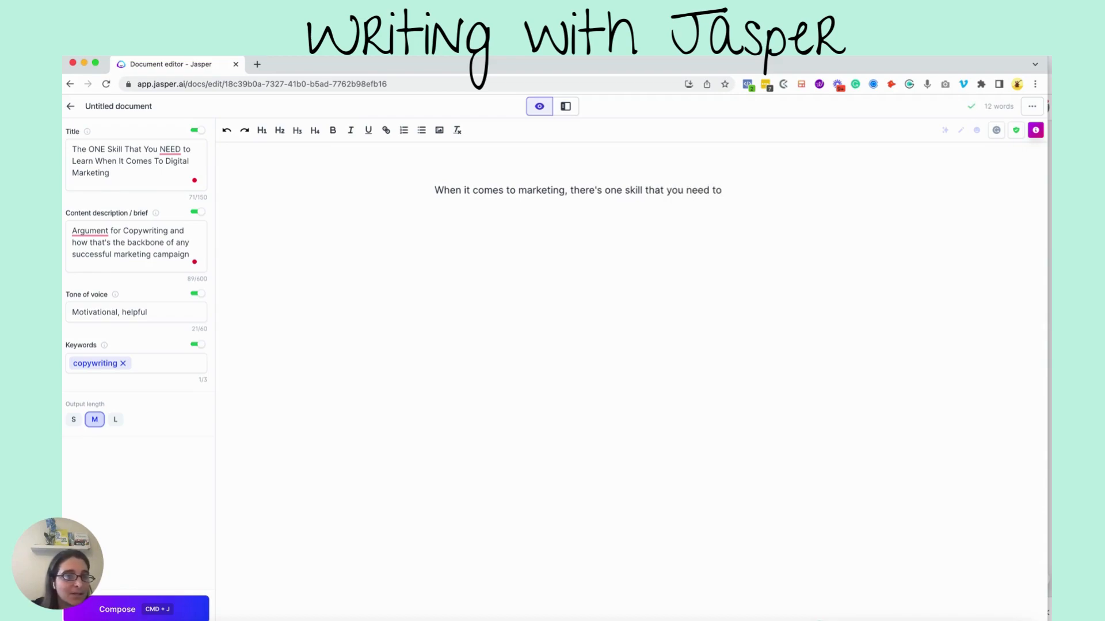
text( learn to be succes)
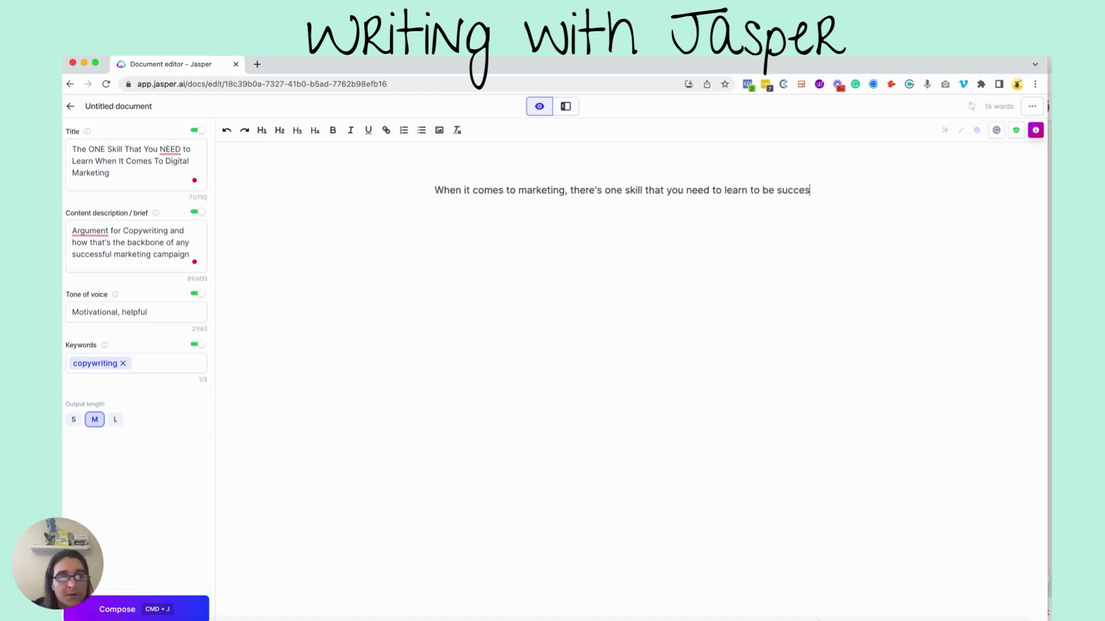
text(sful.)
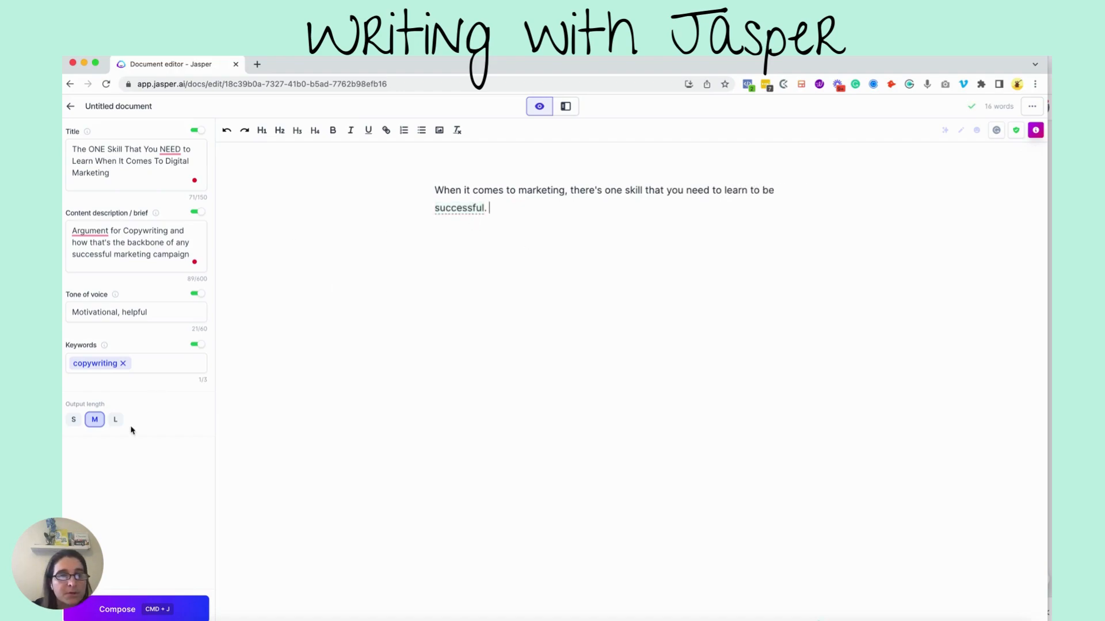
click(150, 608)
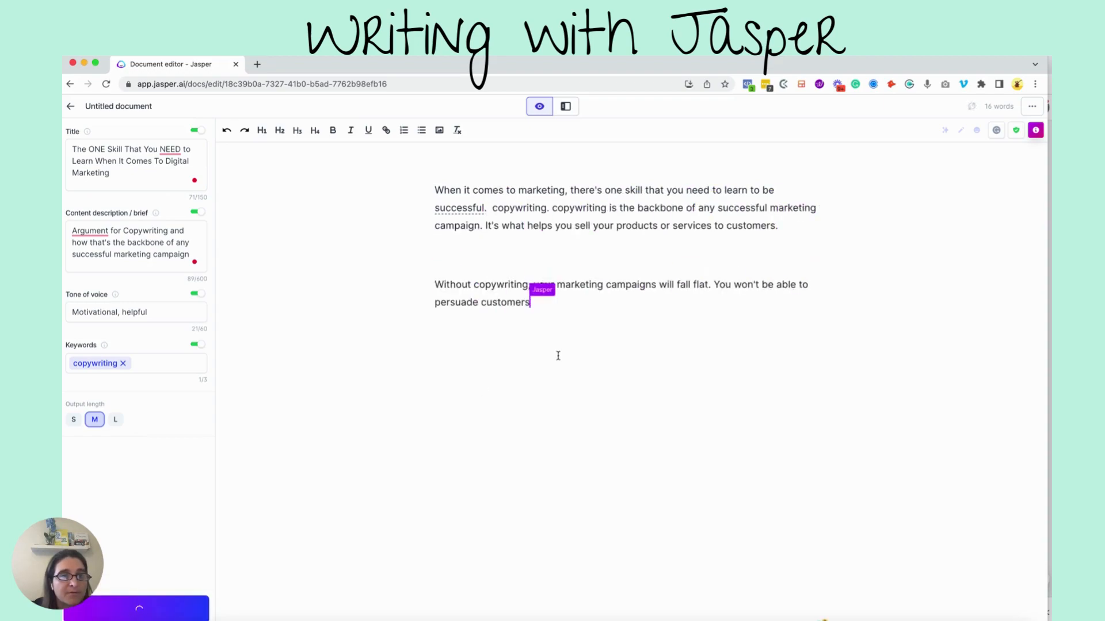
Capitalize "Copywriting" at the start of the generated text and move that text into its own paragraph.
click(499, 209)
key(BackSpace)
text(C)
key(Return)
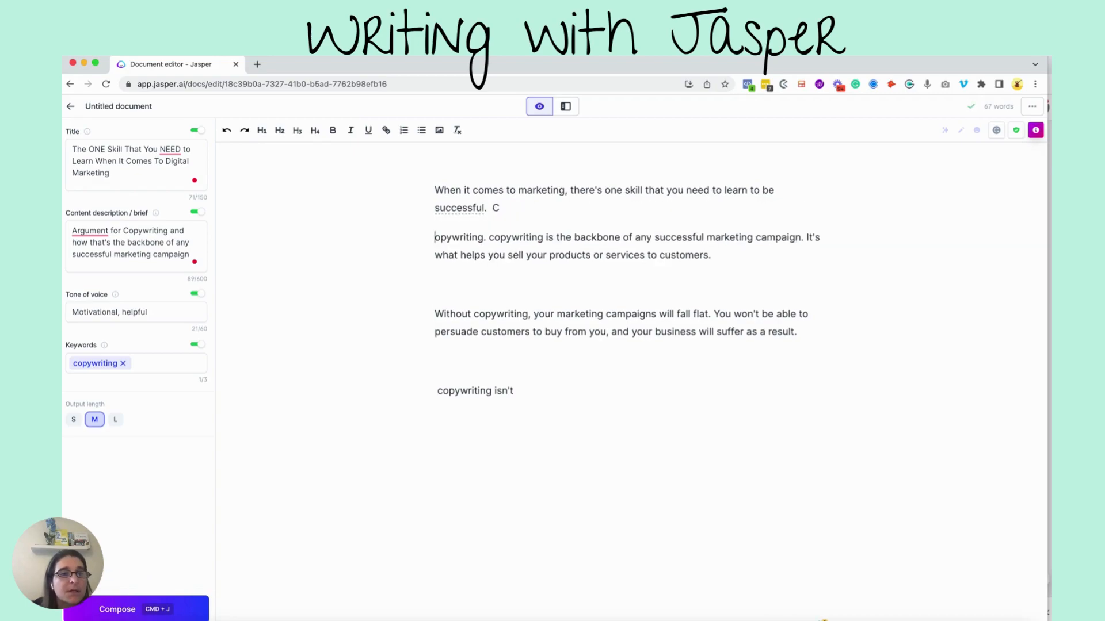
key(BackSpace)
key(Return)
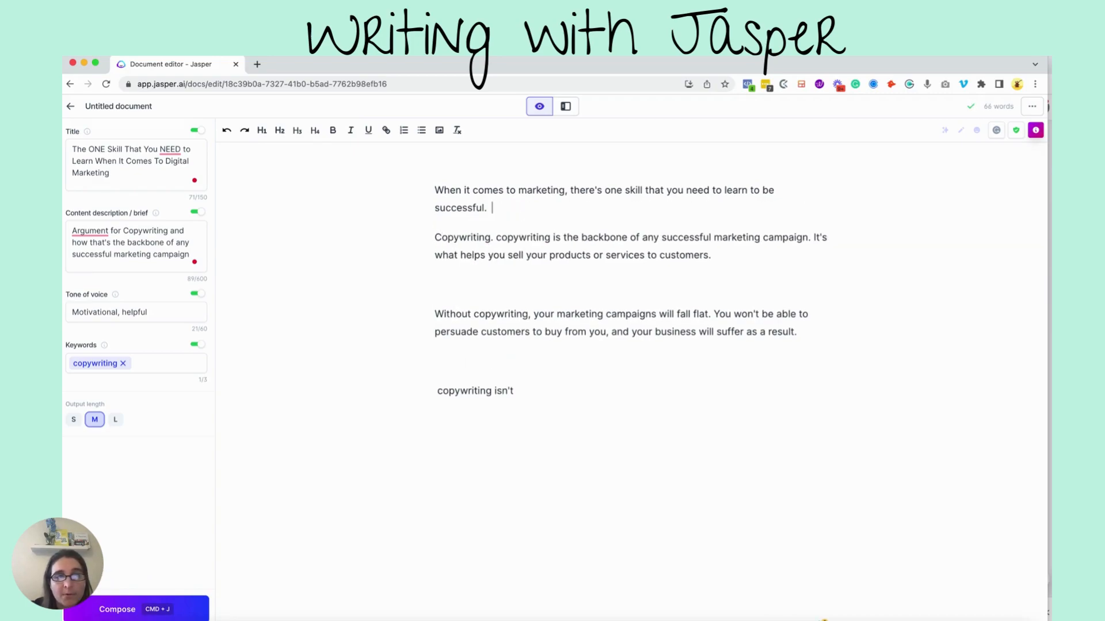
Add "Without this particular skill, there's no" after the opening sentence and generate an AI continuation from it.
text(It's not based on)
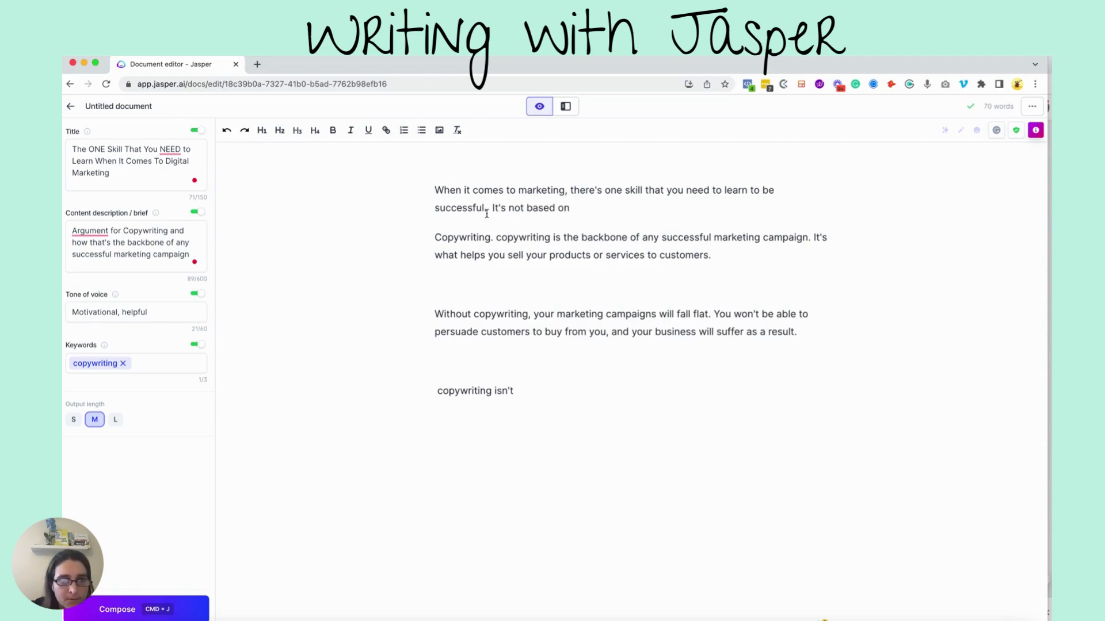
drag(493, 207, 645, 209)
text(Withou)
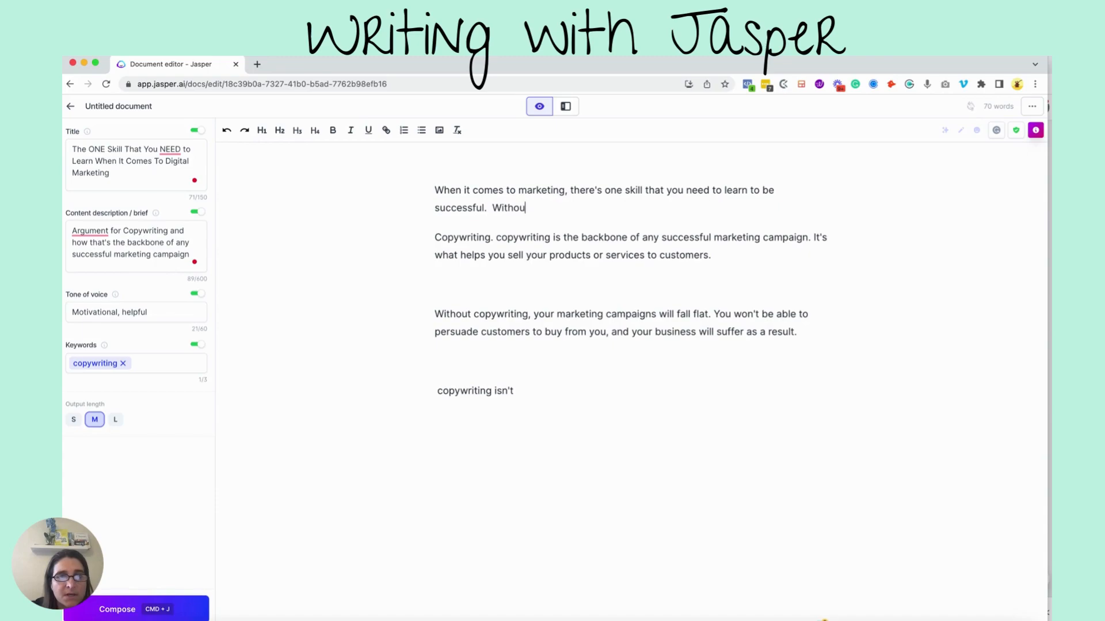
text(t this )
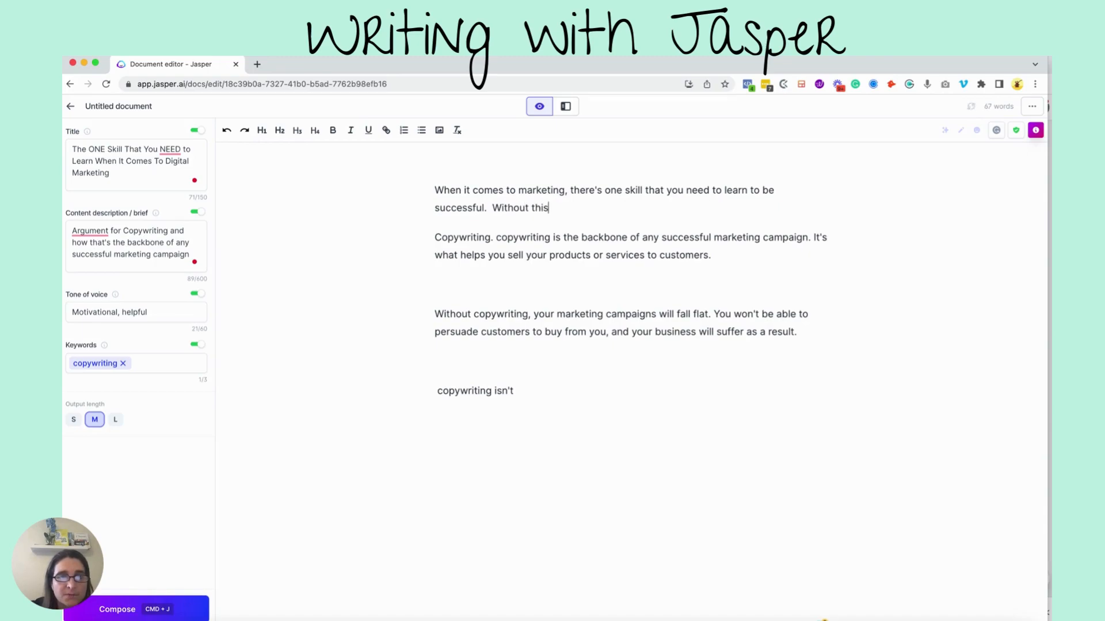
text(particular ski)
text(ll, the)
text(ere)
text('s no)
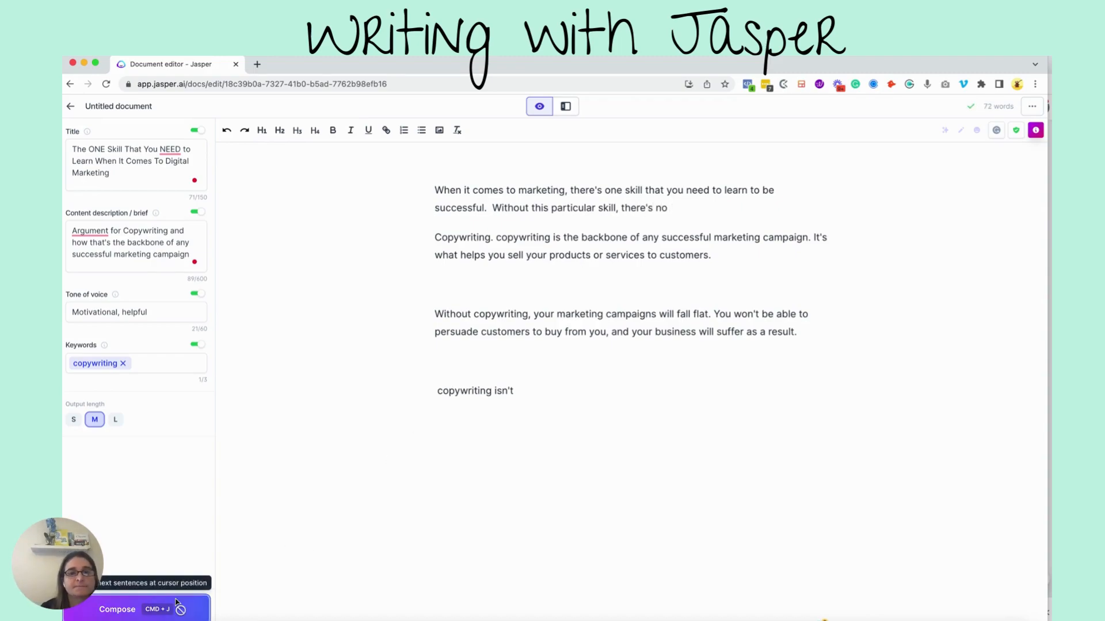
click(177, 603)
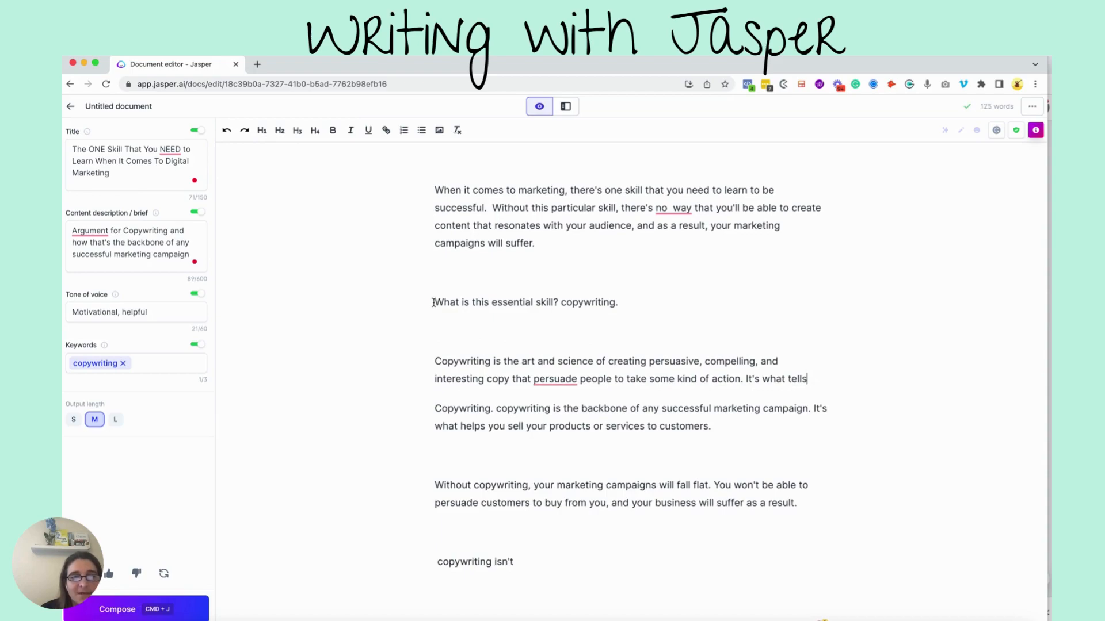
Delete the line "What is this essential skill? copywriting." and remove the extra space in "no way".
drag(433, 302, 704, 319)
key(BackSpace)
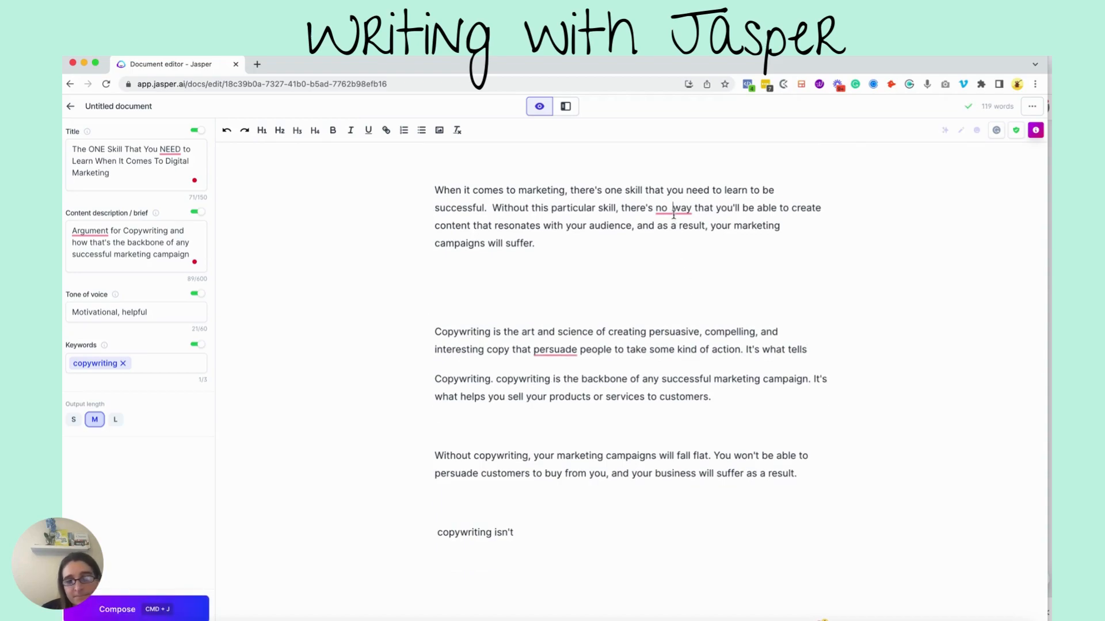
mouse_move(672, 208)
click(672, 239)
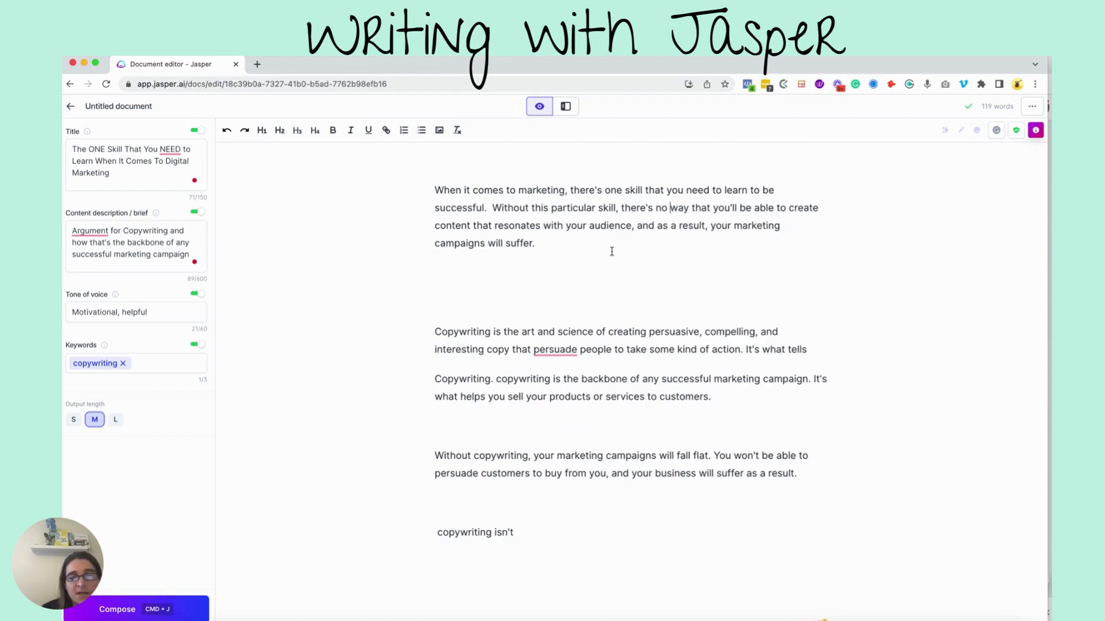
Add a second paragraph: "This is the skill that gets people to act, the skill that moves the needle between a conversion and just a piece of content.".
key(Return)
text(This is the skill thet gets people to act)
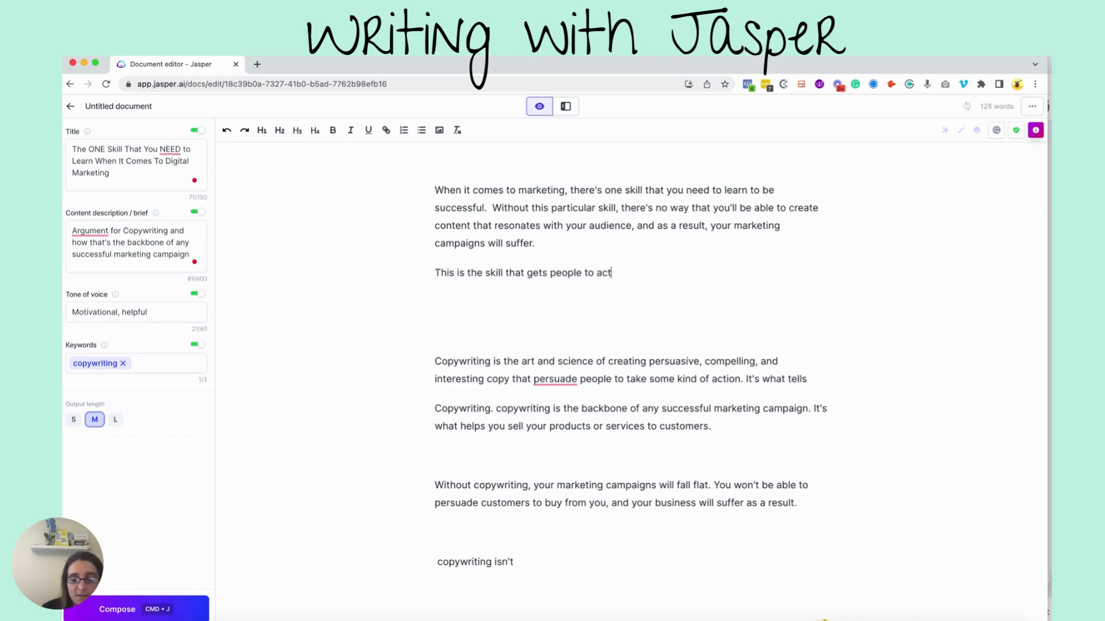
text(, the skill that moves the )
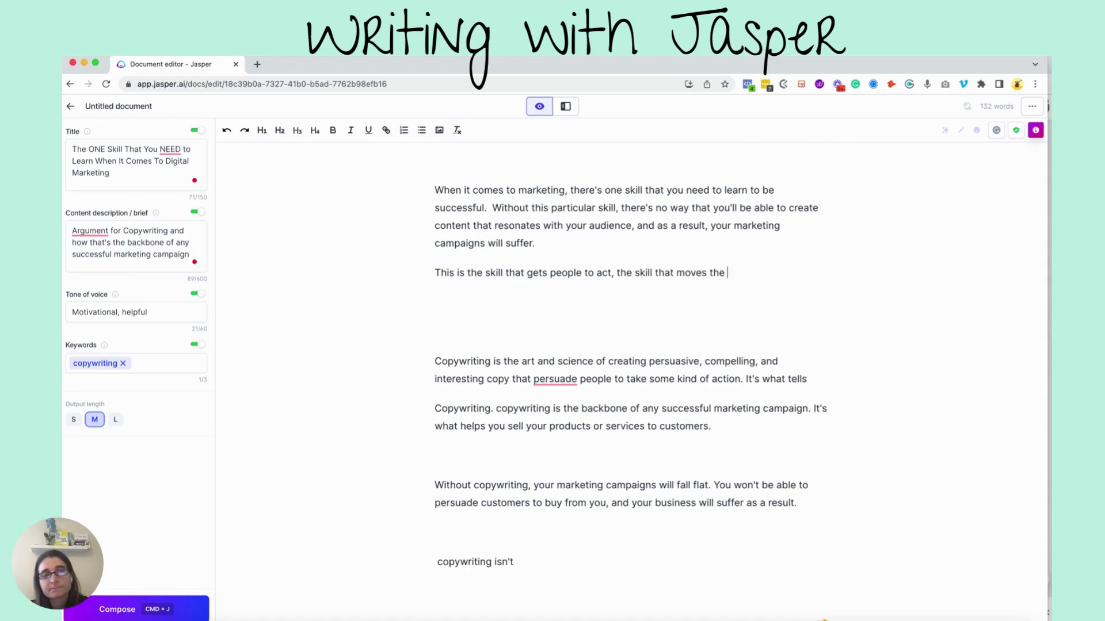
text(needle )
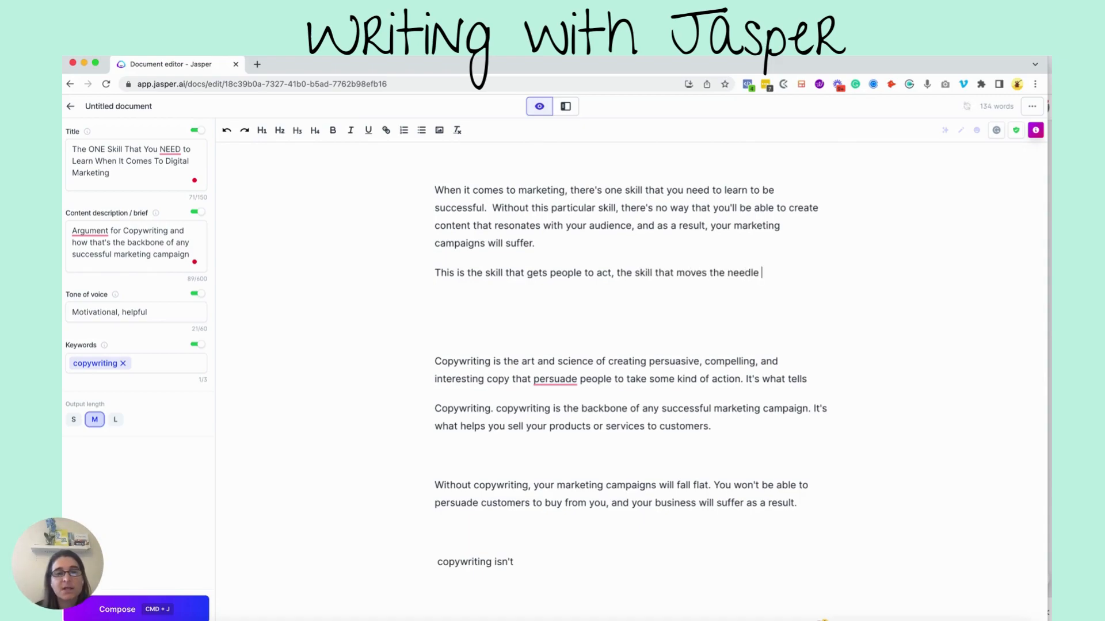
text(between a conversion and)
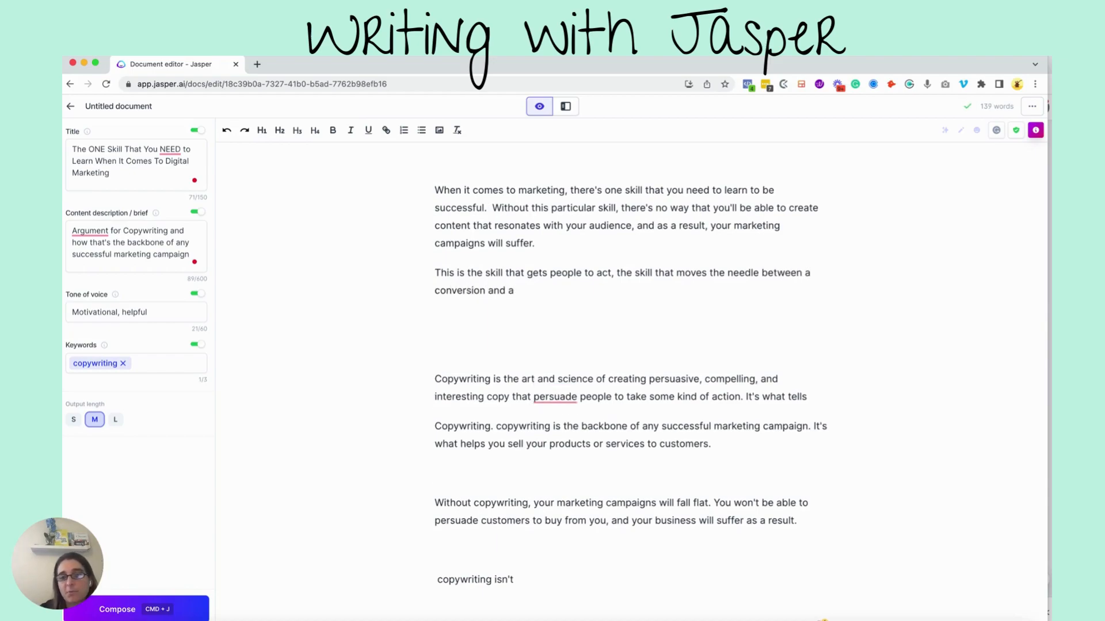
text( jus)
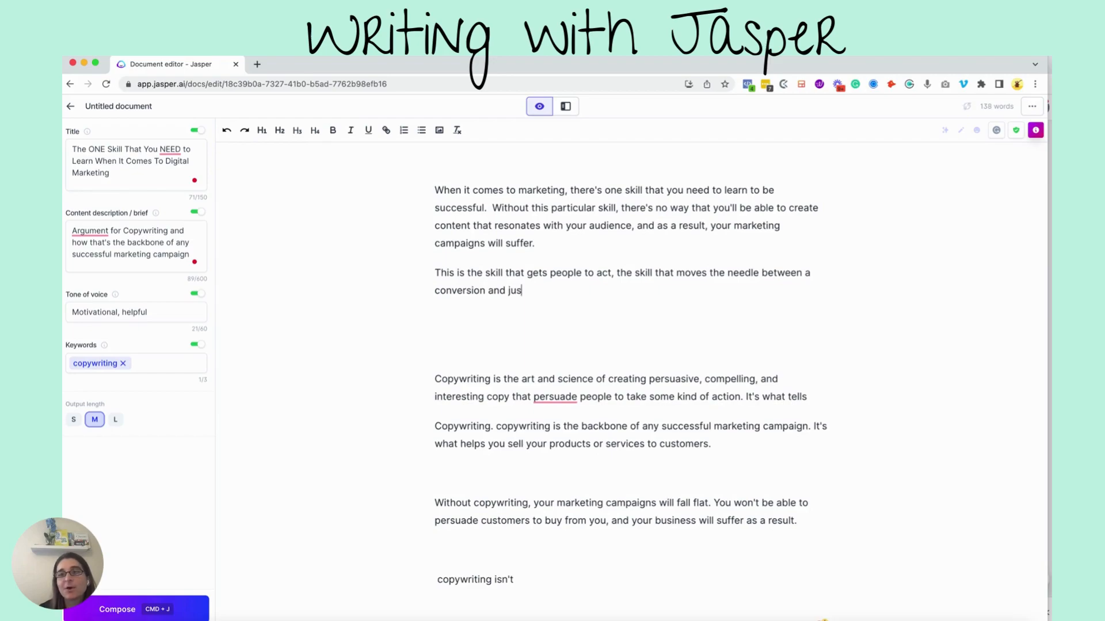
text(t a piece of content.)
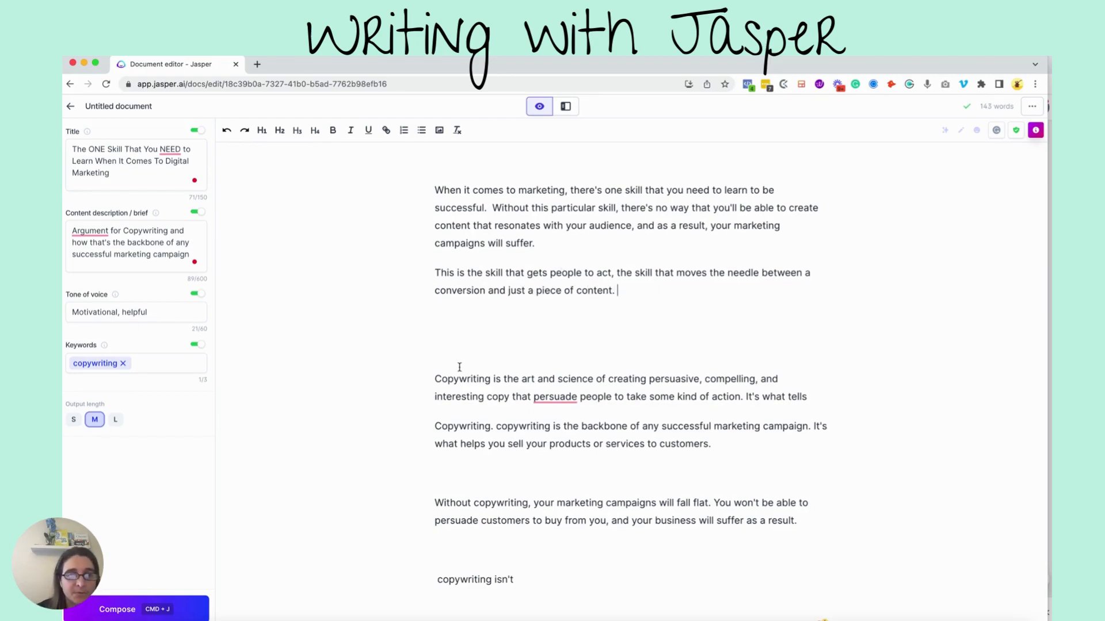
Start a new line below the second paragraph reading "Describe what is", without bold formatting.
key(Return)
key(ctrl+b)
text(Descri)
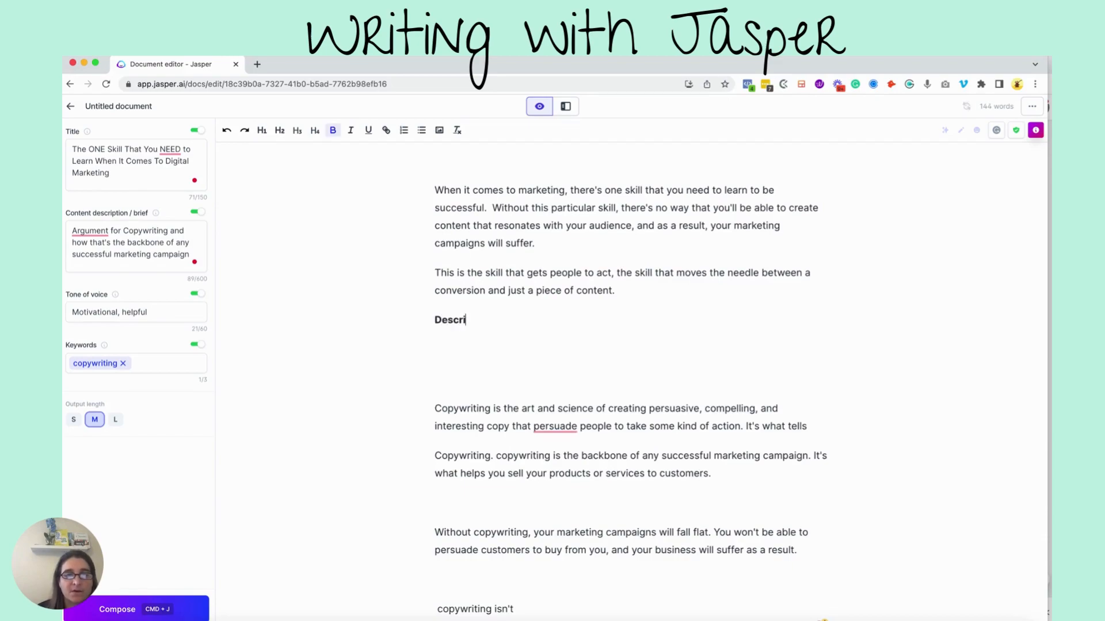
text(be what is)
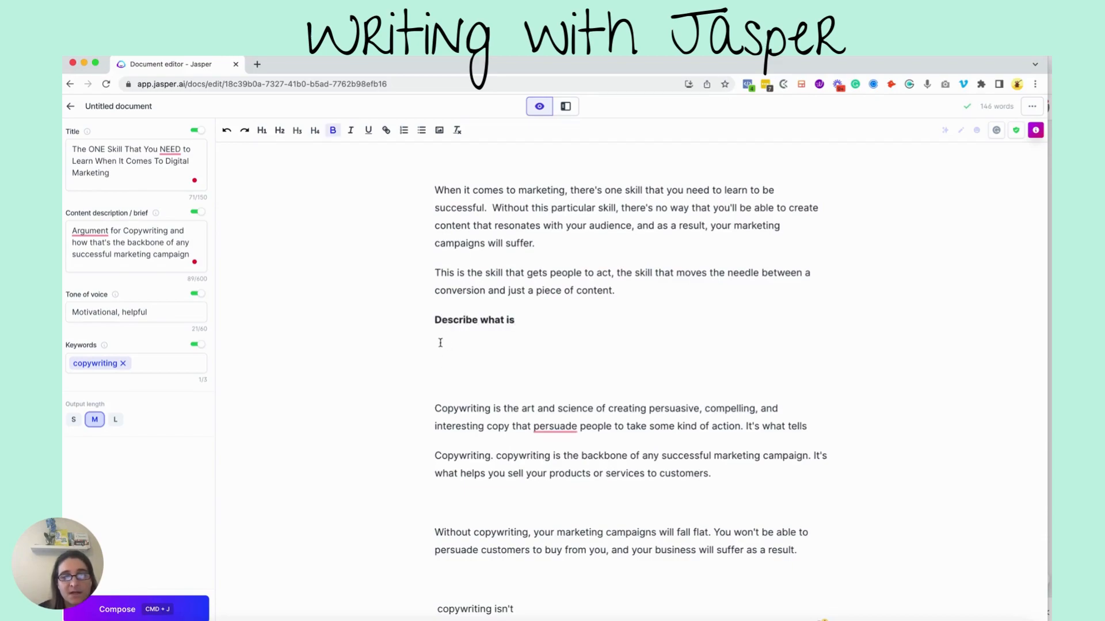
drag(428, 319, 582, 318)
key(ctrl+b)
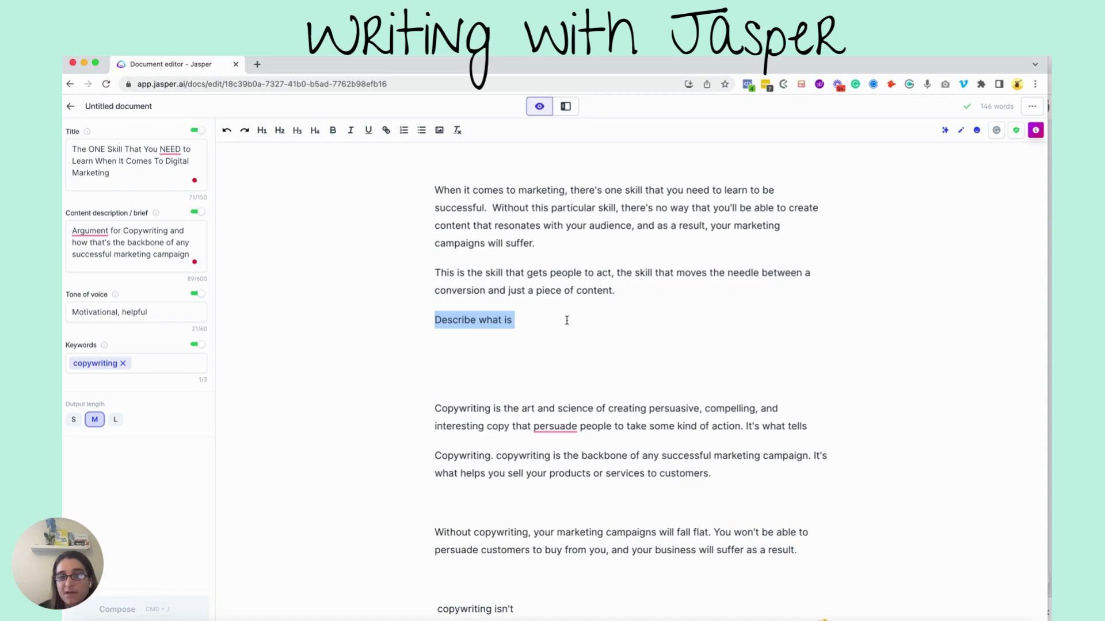
Complete the instruction with "copywriting without mentioning the word copywriting" and have the AI execute it on the selected line.
click(567, 321)
text(copywrit)
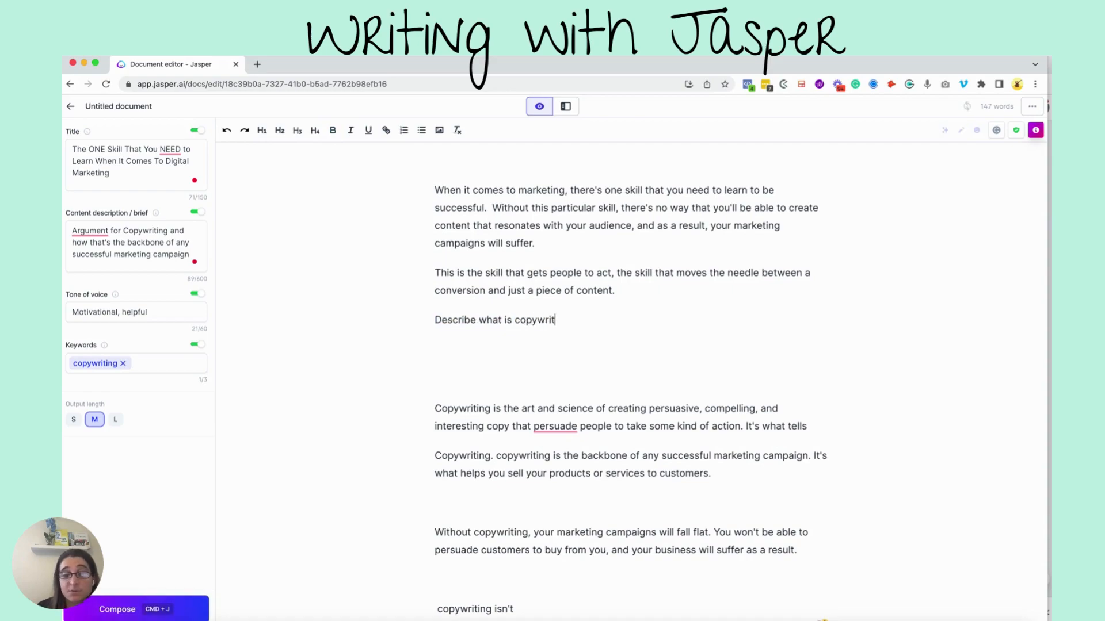
text(ing w)
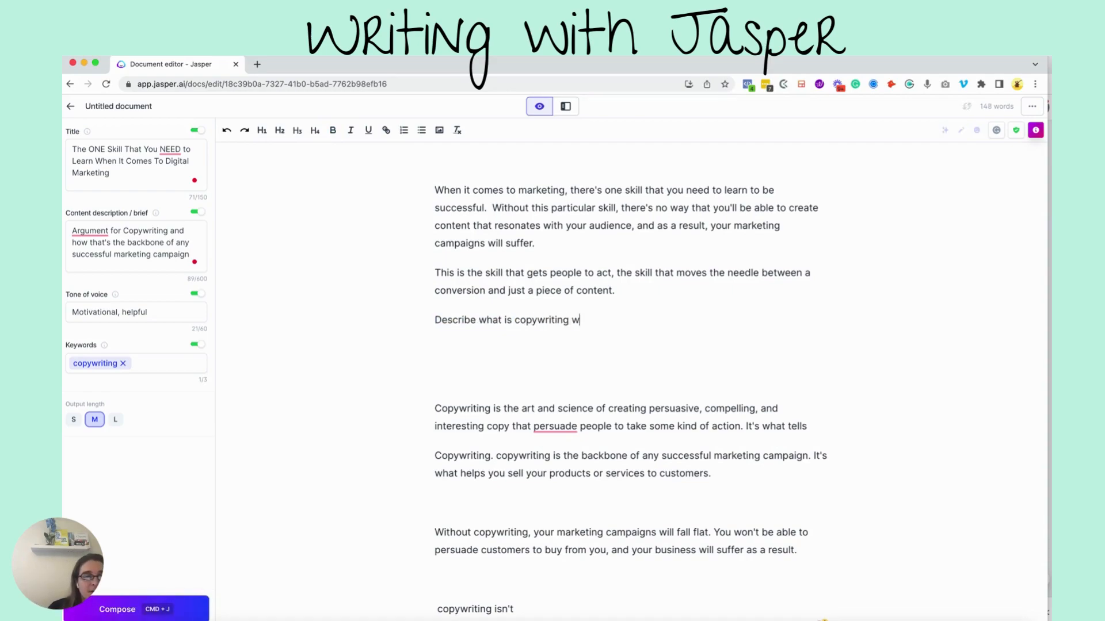
text(ithout mentioning)
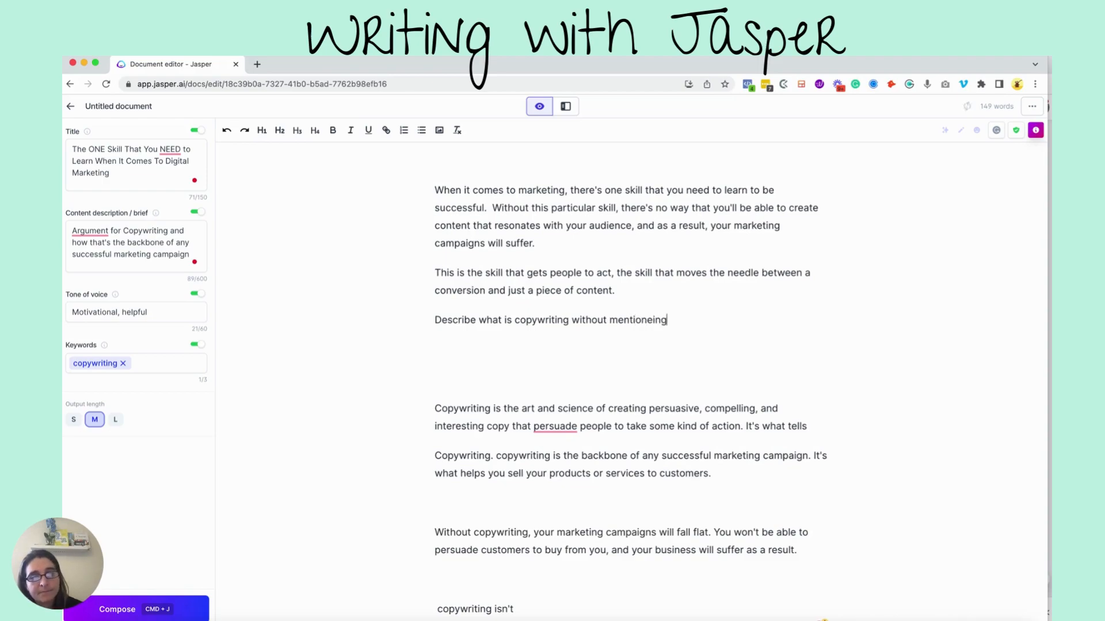
key(BackSpace)
key(BackSpace)
key(BackSpace)
key(BackSpace)
text(ning the word cop)
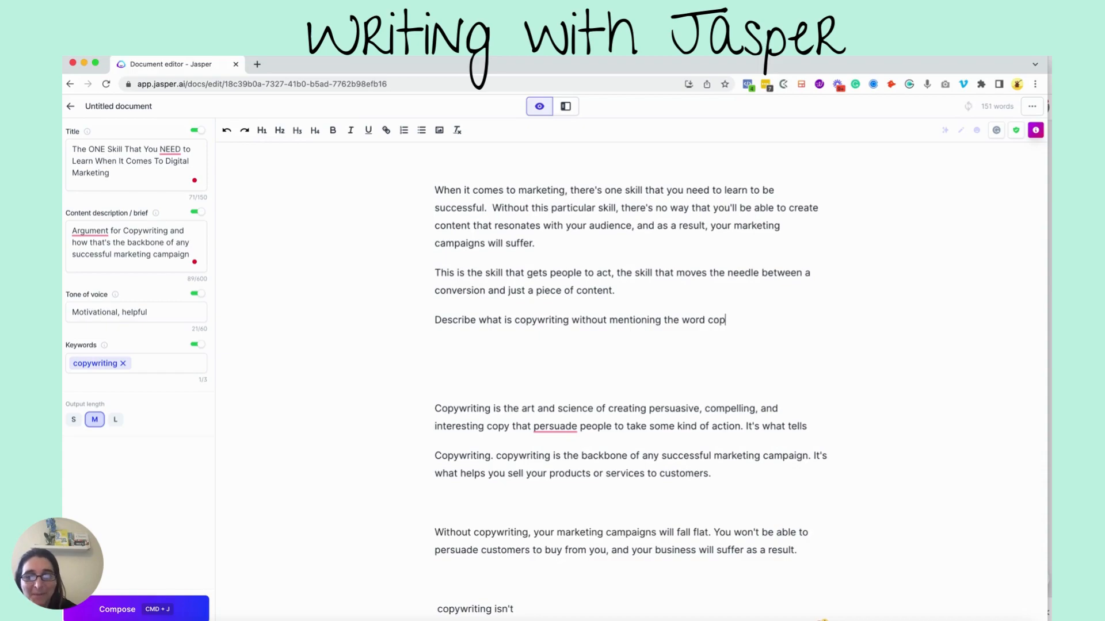
text(ywriting)
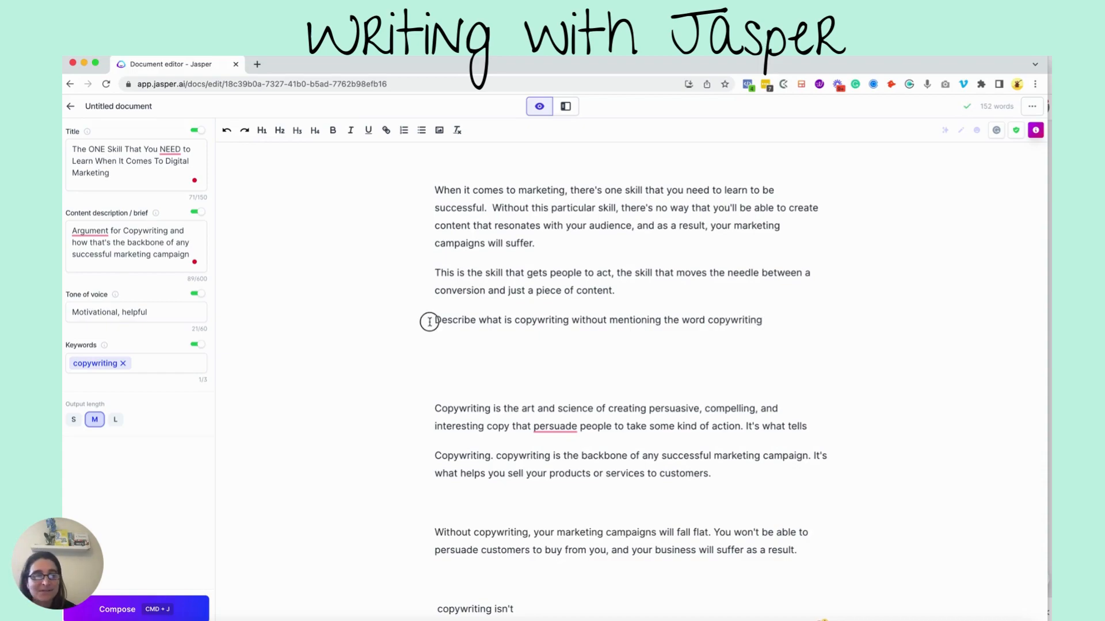
drag(430, 321, 935, 340)
key(super+j)
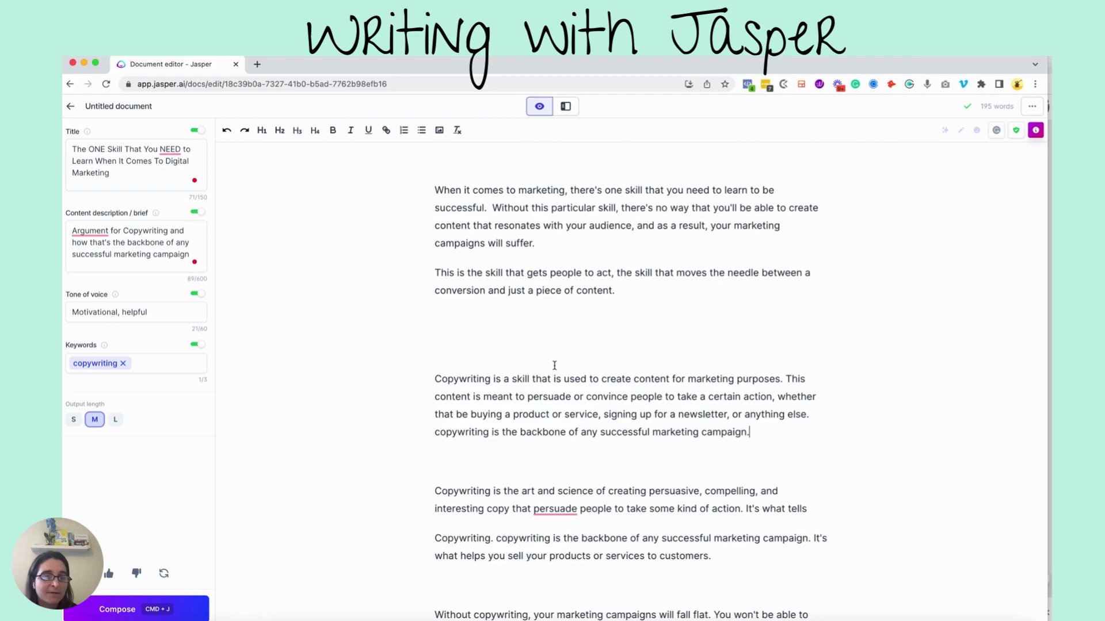
Trim the newly generated paragraph to run from "This content is meant" to "or anything else.", removing the blank space around it.
drag(784, 378, 433, 378)
key(BackSpace)
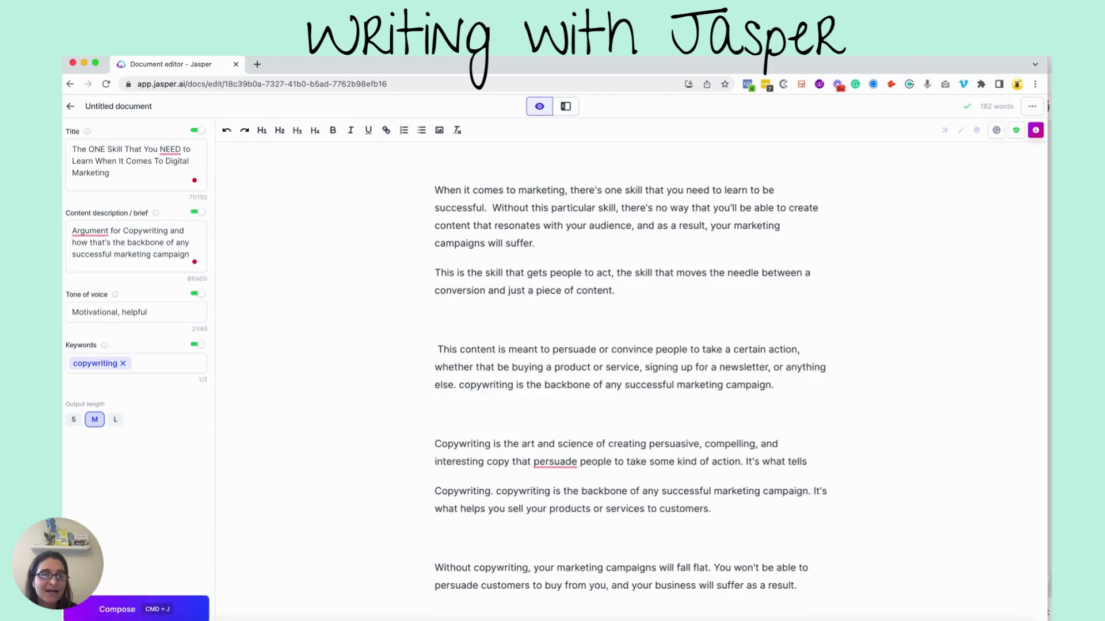
key(BackSpace)
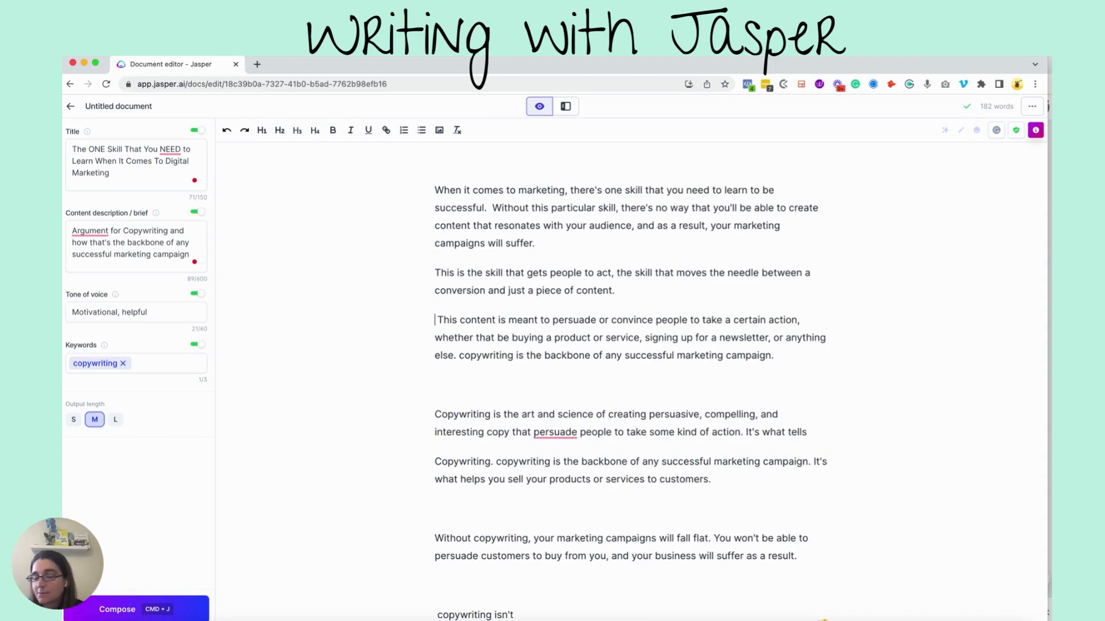
key(BackSpace)
key(Return)
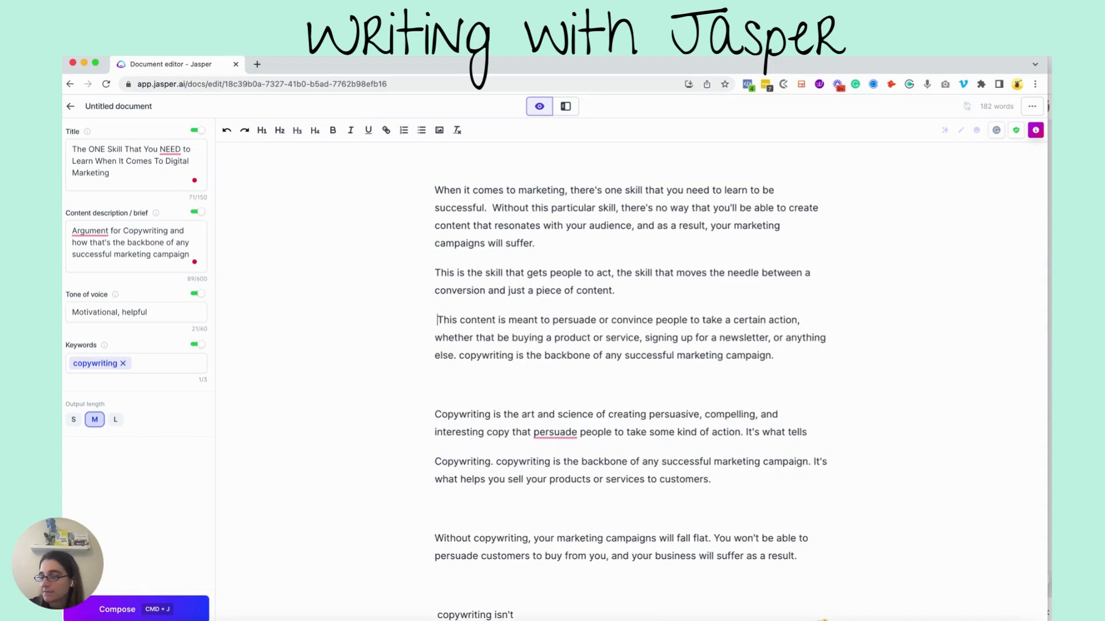
key(BackSpace)
key(BackSpace)
text(T)
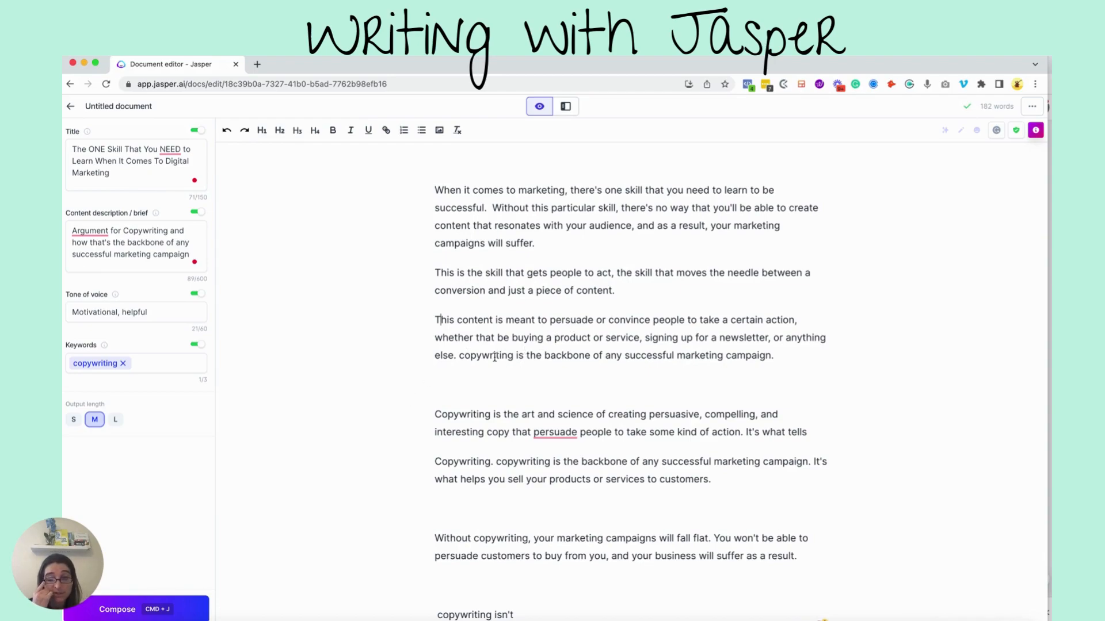
drag(460, 355, 771, 362)
key(BackSpace)
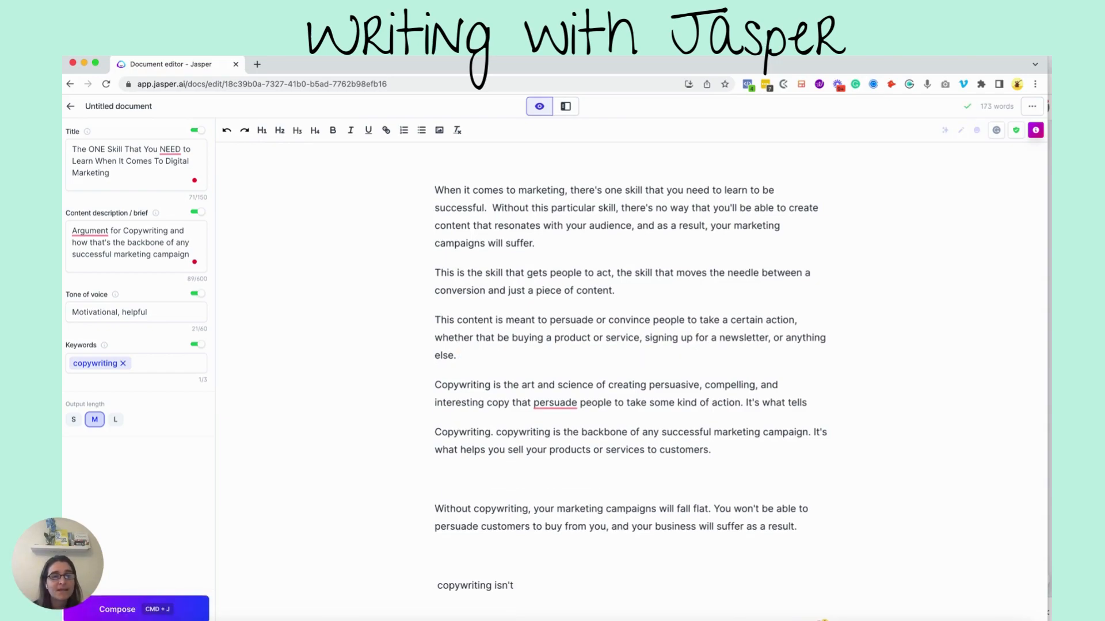
Have the AI continue the article after the third paragraph, and extend the first paragraph's clause to "resonates with your audience and gets them to take action".
click(189, 604)
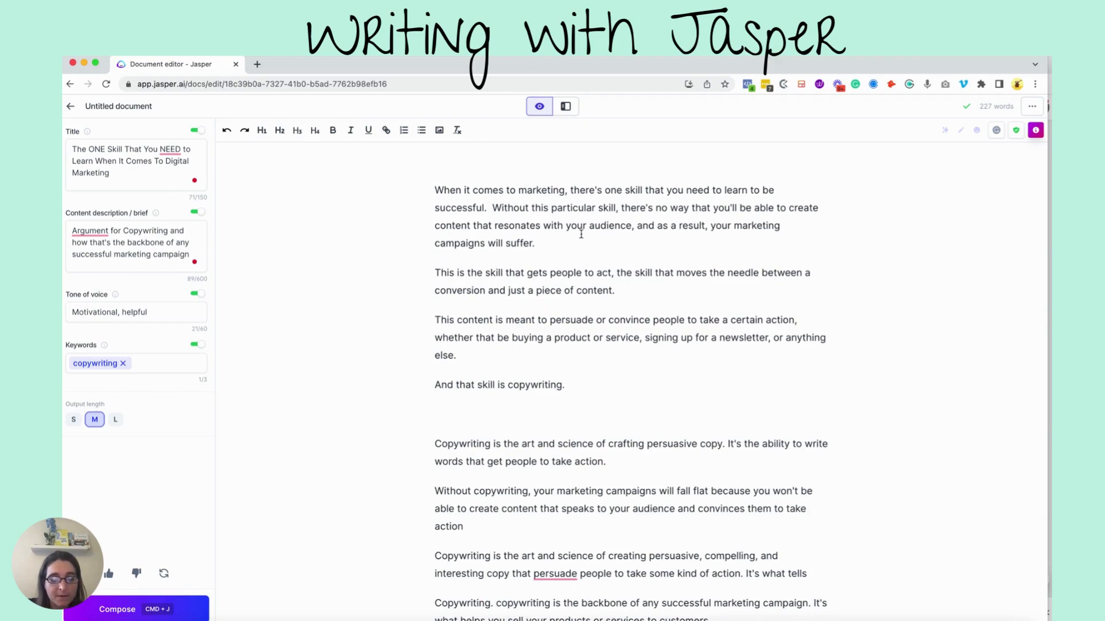
text(, gets them to take action,)
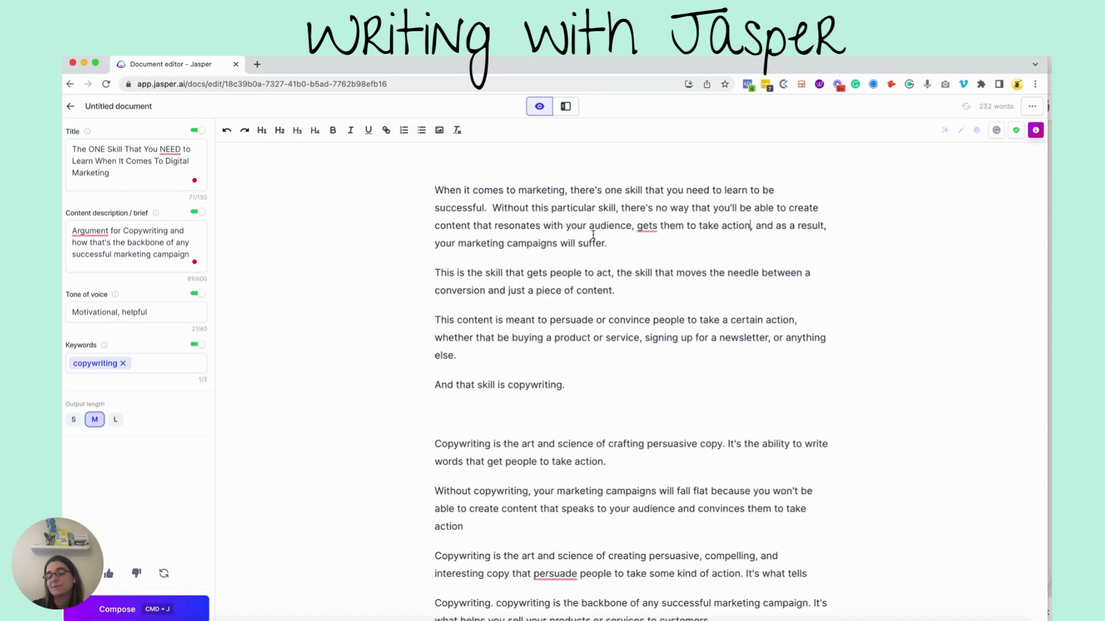
mouse_move(639, 229)
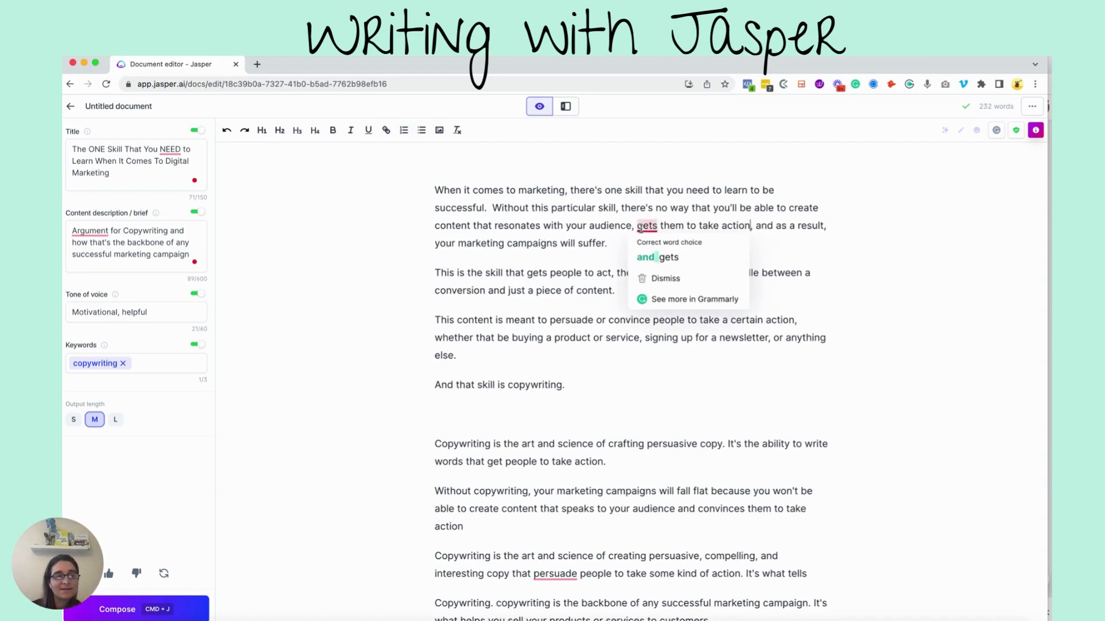
click(647, 250)
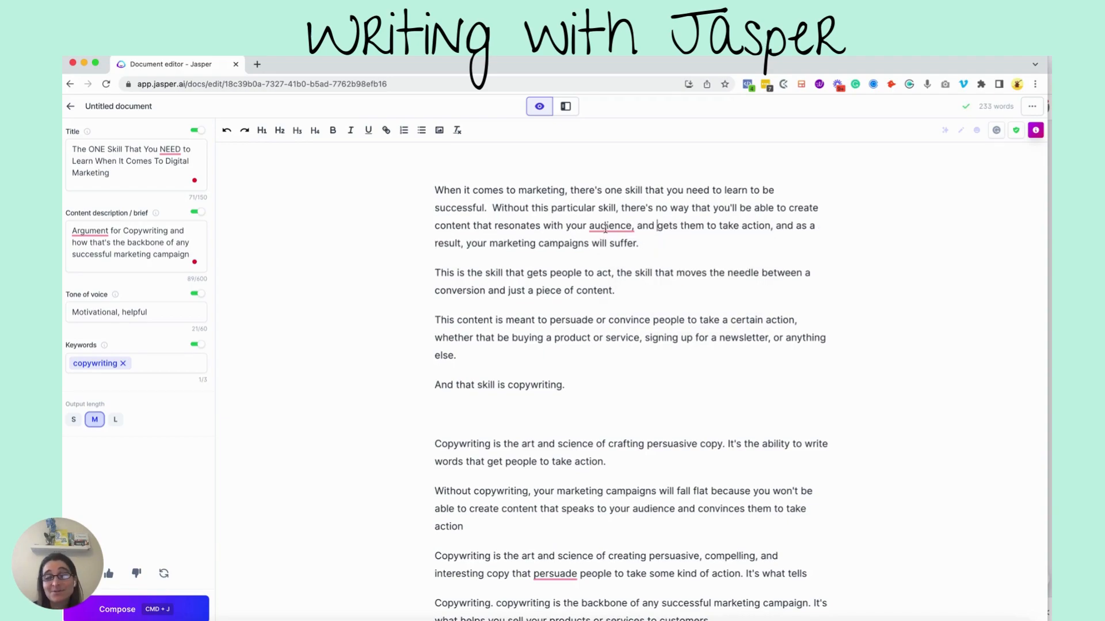
mouse_move(605, 229)
click(616, 248)
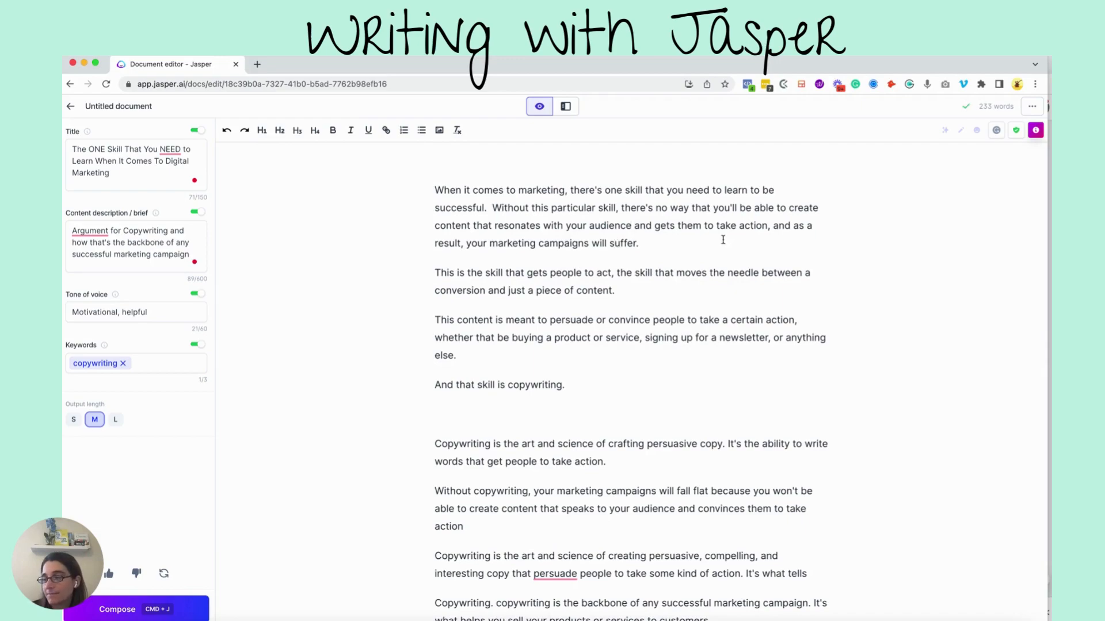
Remove ", and" after "take action" in the first paragraph and start a new sentence with "As a result".
double_click(780, 226)
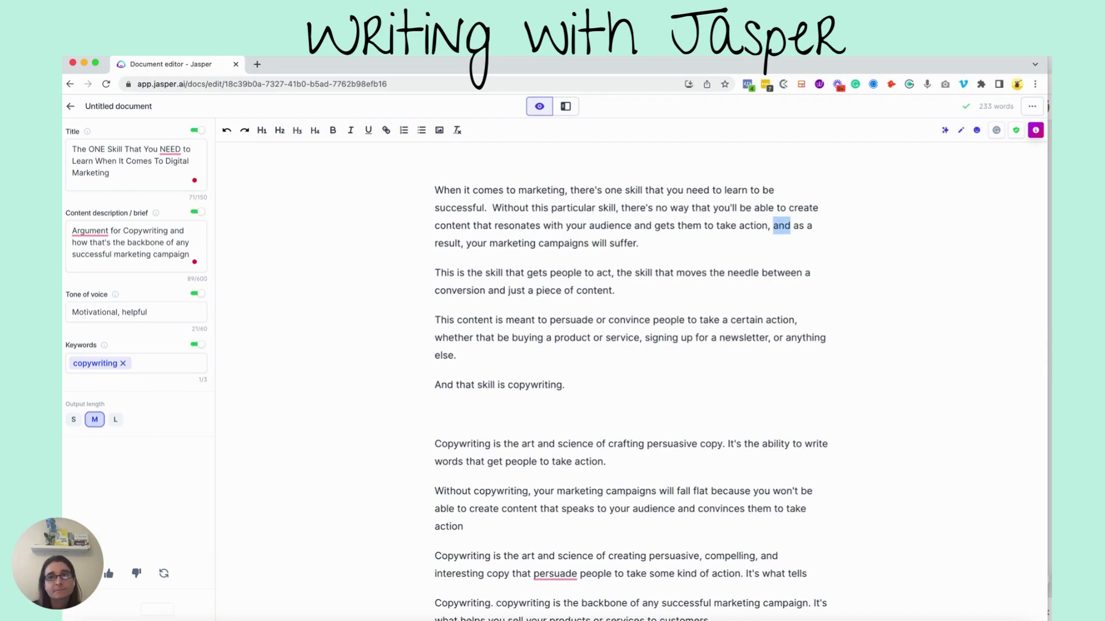
key(BackSpace)
key(BackSpace)
key(BackSpace)
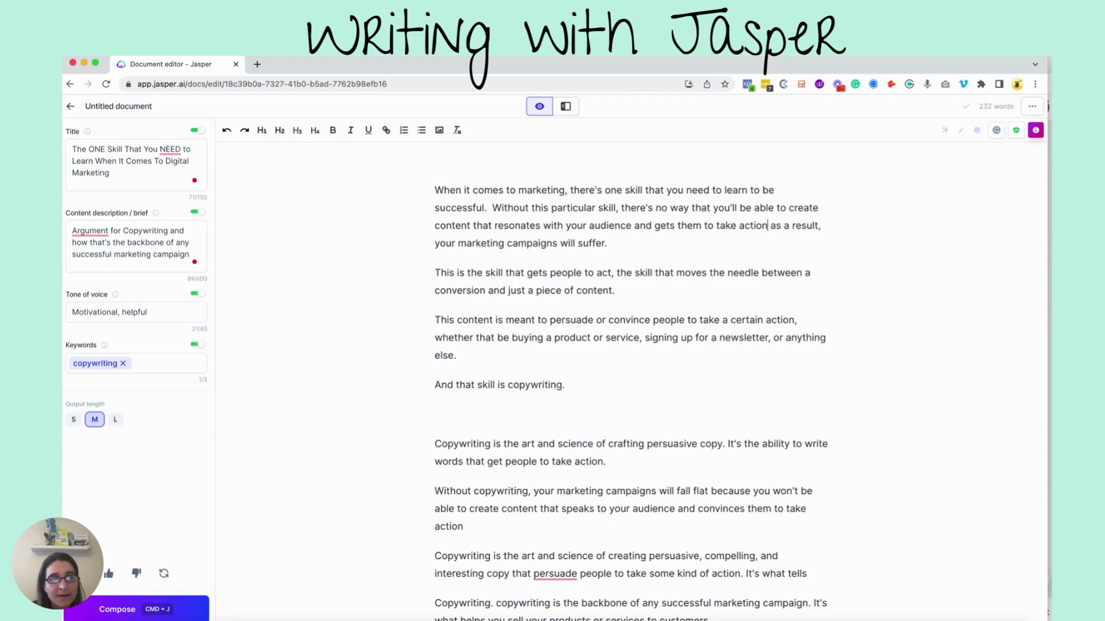
text(.)
key(Right)
key(BackSpace)
key(Right)
key(BackSpace)
text(A)
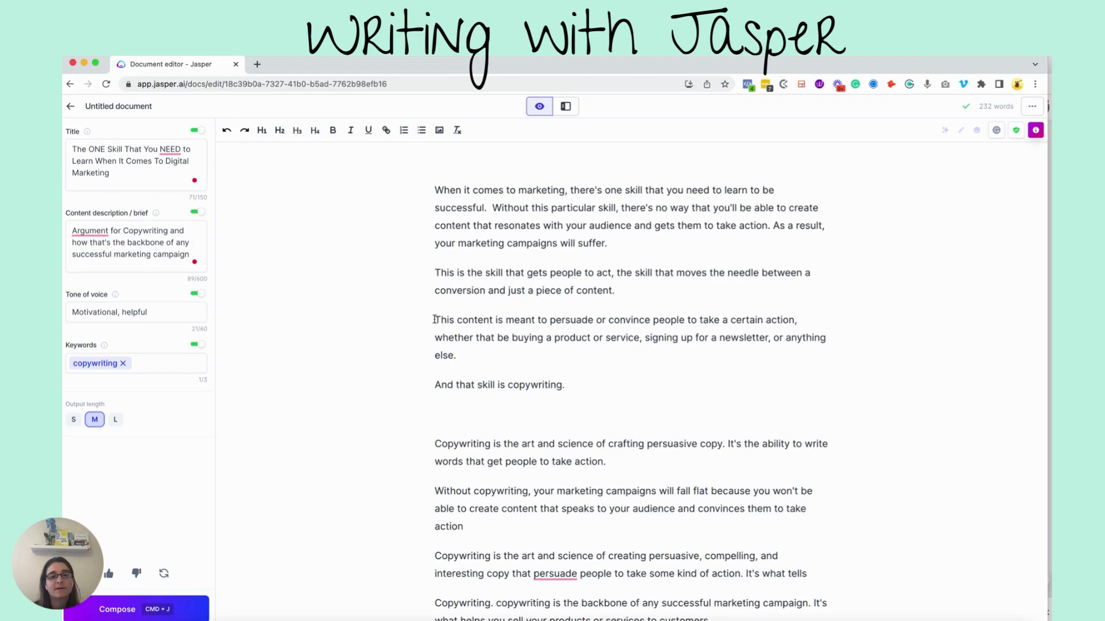
Reword the opening of the third paragraph to "This skill is meant to get your content to persuade".
double_click(467, 318)
text(ski)
text(ll is meant to get you)
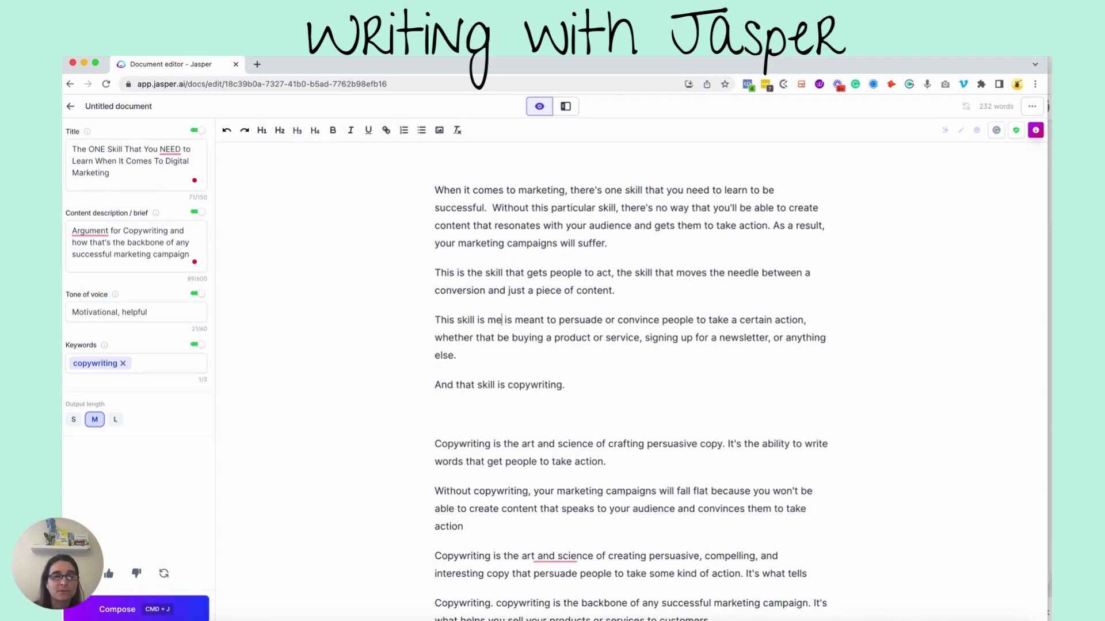
text(r content)
key(super+j)
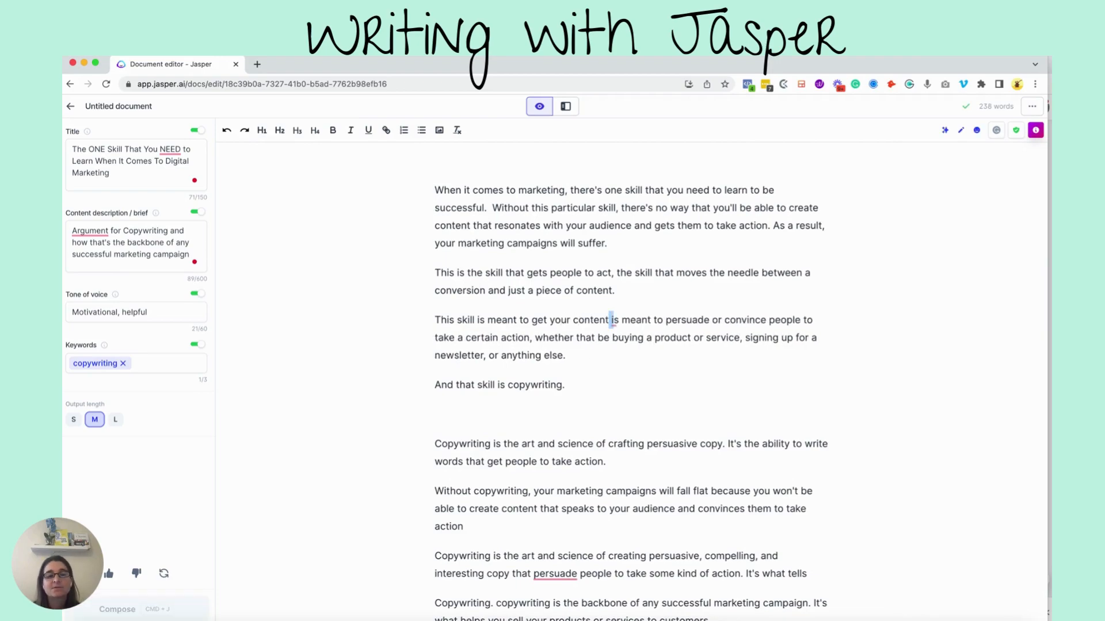
key(shift+Right)
key(shift+Right)
key(shift+Right)
key(shift+Right)
key(shift+Right)
key(shift+Right)
key(shift+Right)
key(BackSpace)
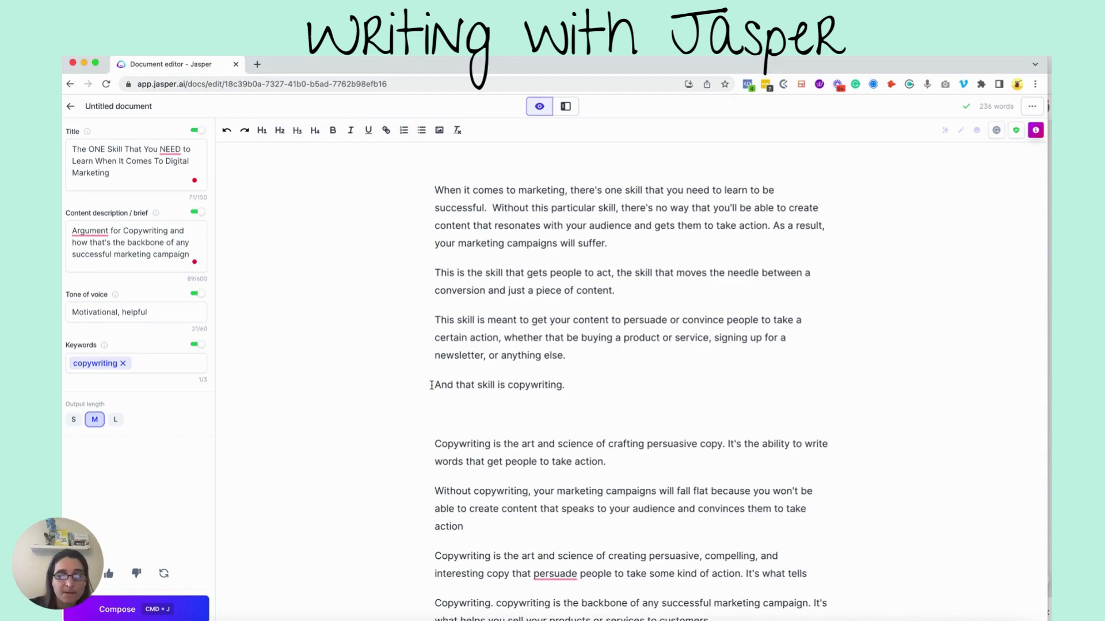
Replace the line "And that skill is copywriting." with "What am I referring to?".
drag(432, 386, 587, 388)
text(What )
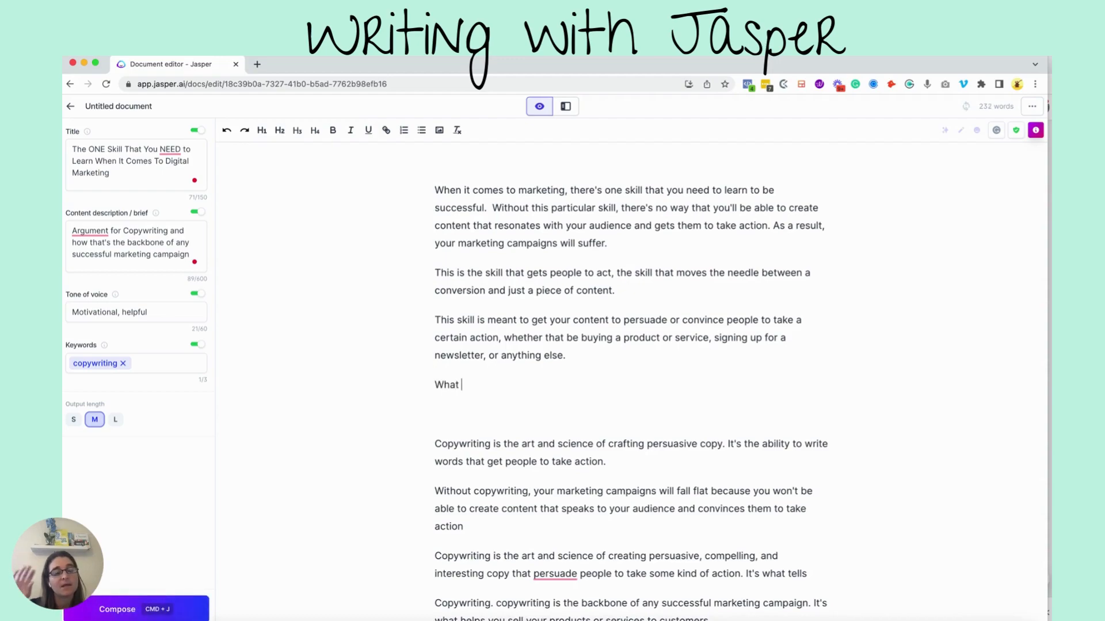
text(am I refe)
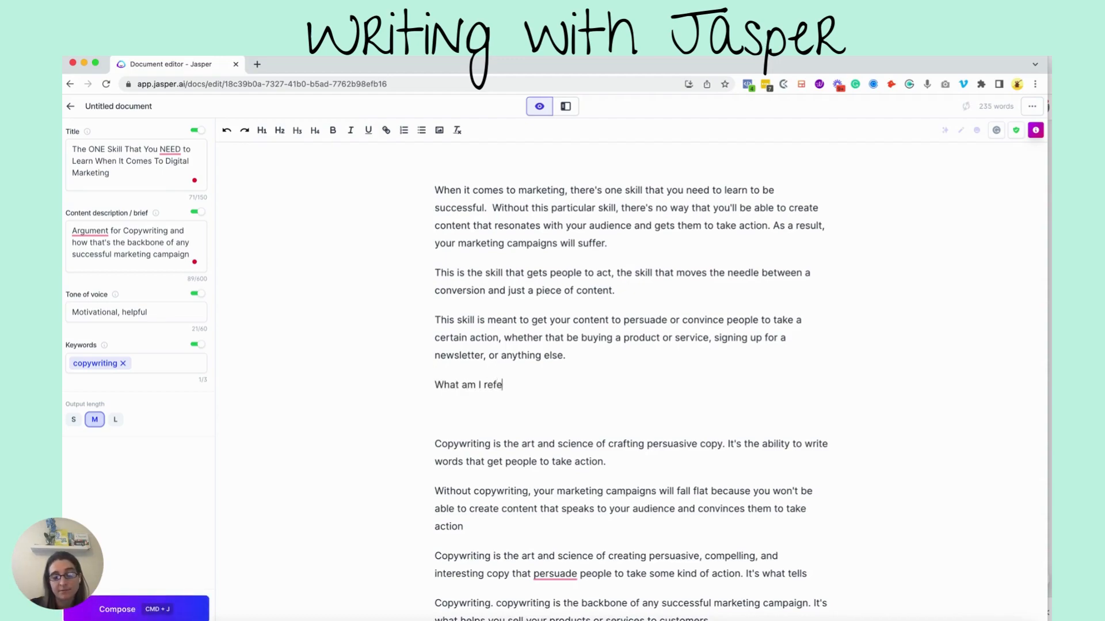
text(rring to? )
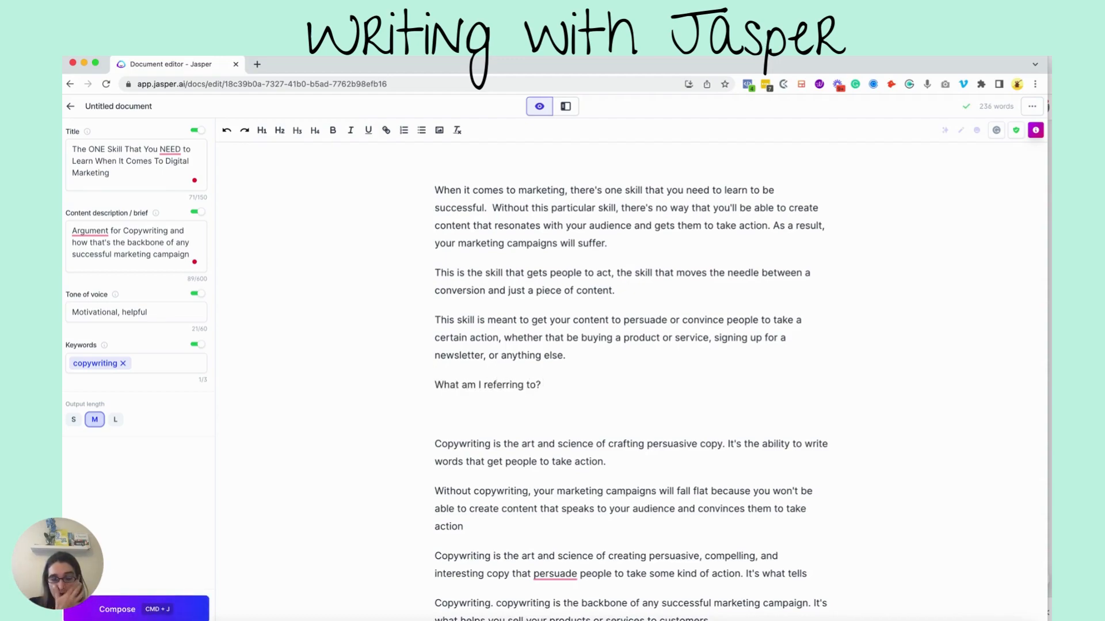
Add the answer below it: "Copywriting. Whether you want to excel at emails, landing pages, sales page, VSLs, or anything else, copywriting is the most important element...".
text(C)
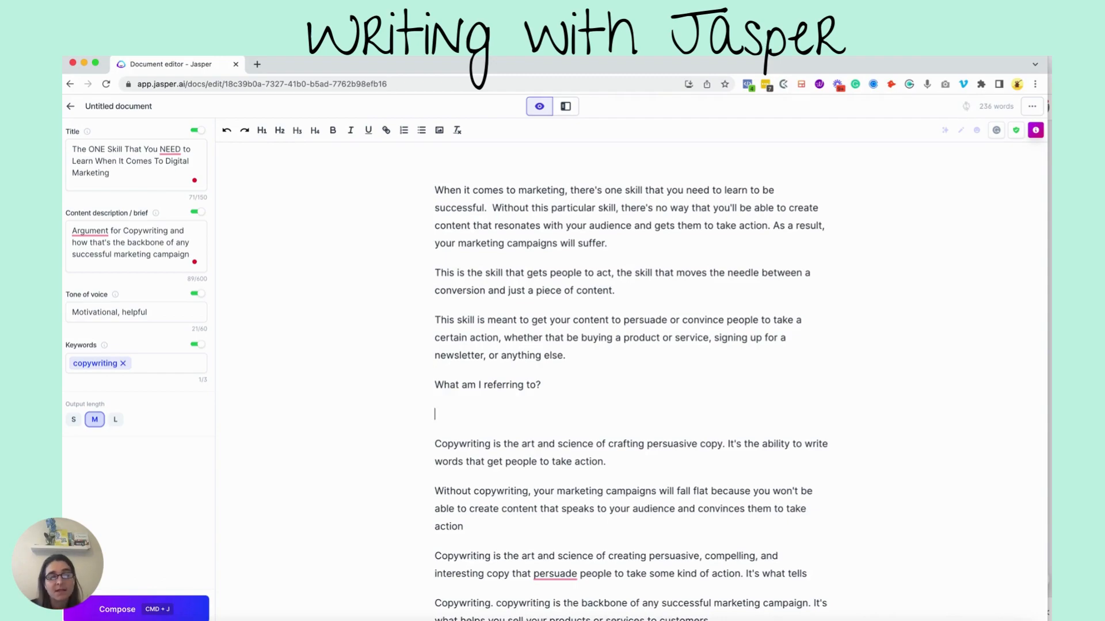
text(opywrting)
key(BackSpace)
text(iting.)
text(ther you want to excel at em)
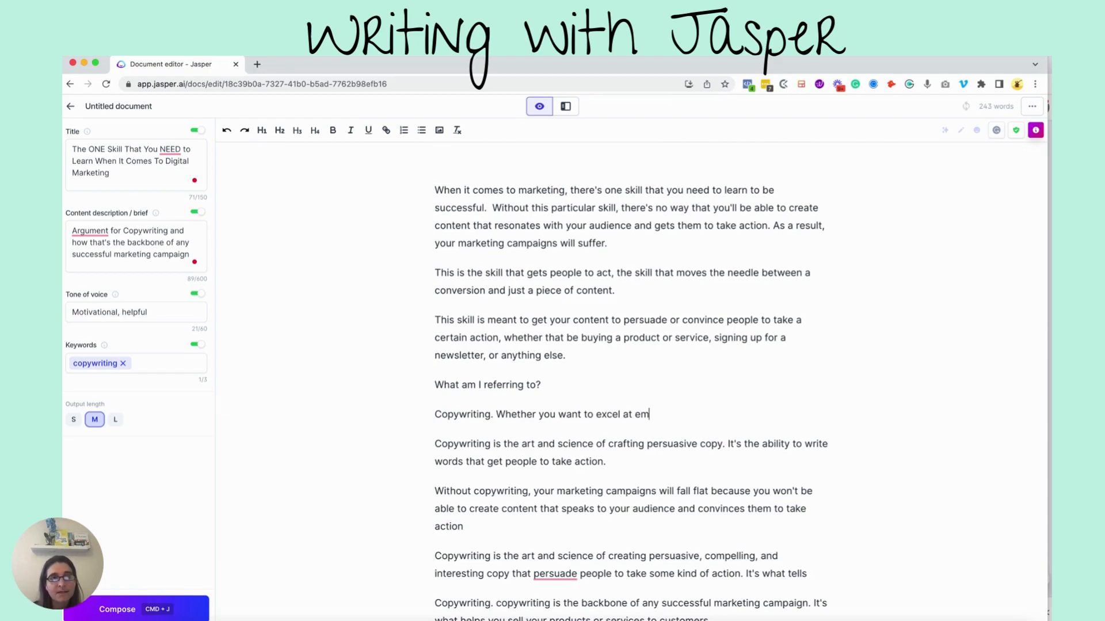
text(ails, landing pages)
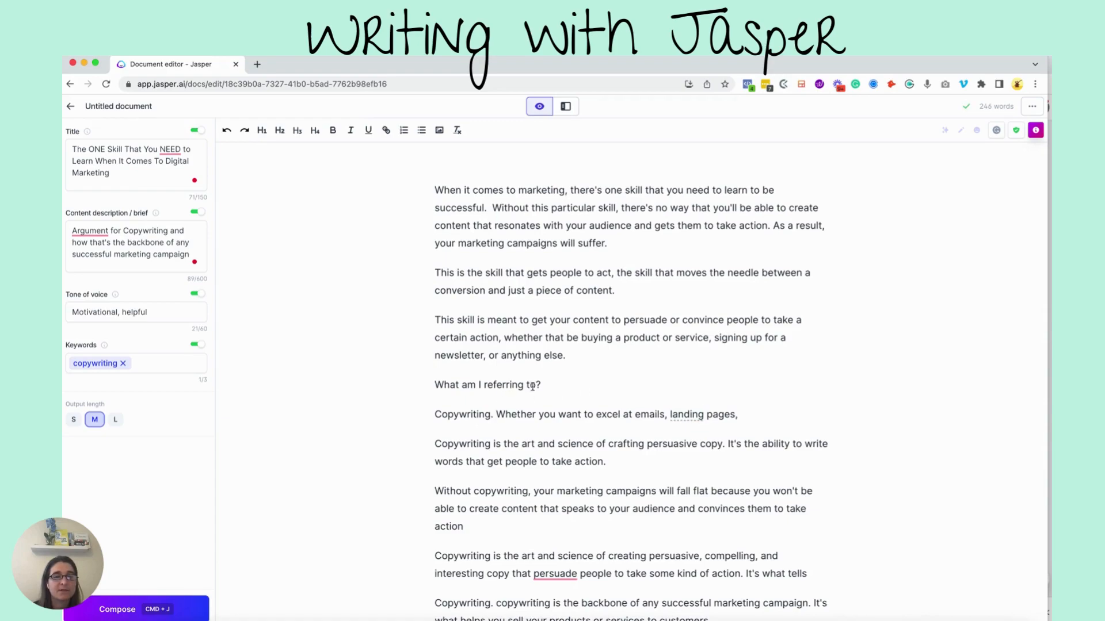
text(, sales p)
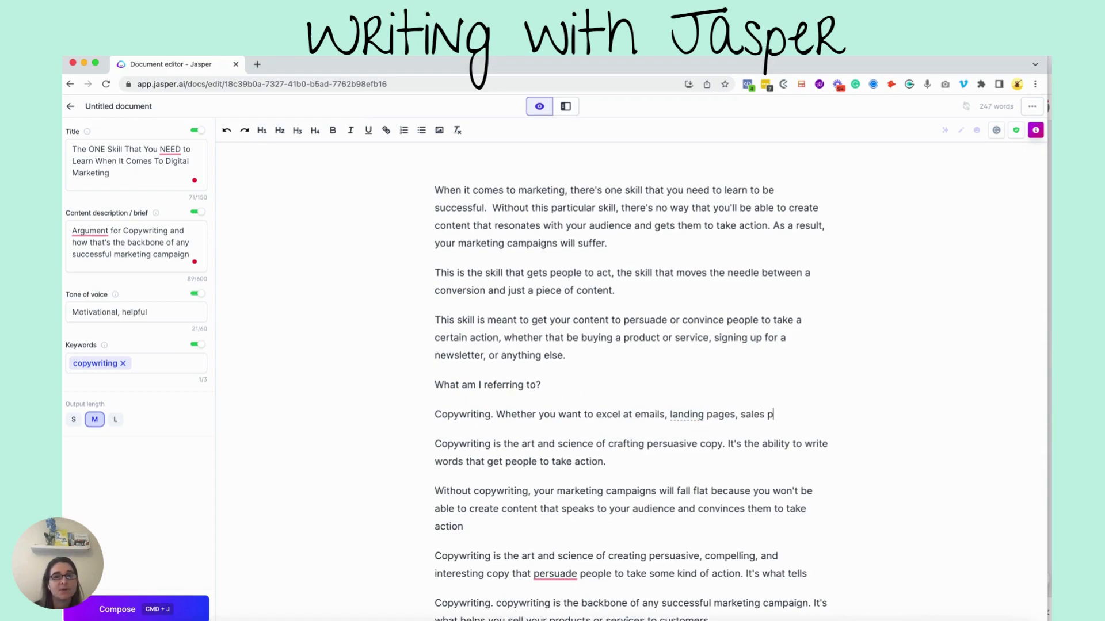
text(age, VSLs, or anything else, copywritin)
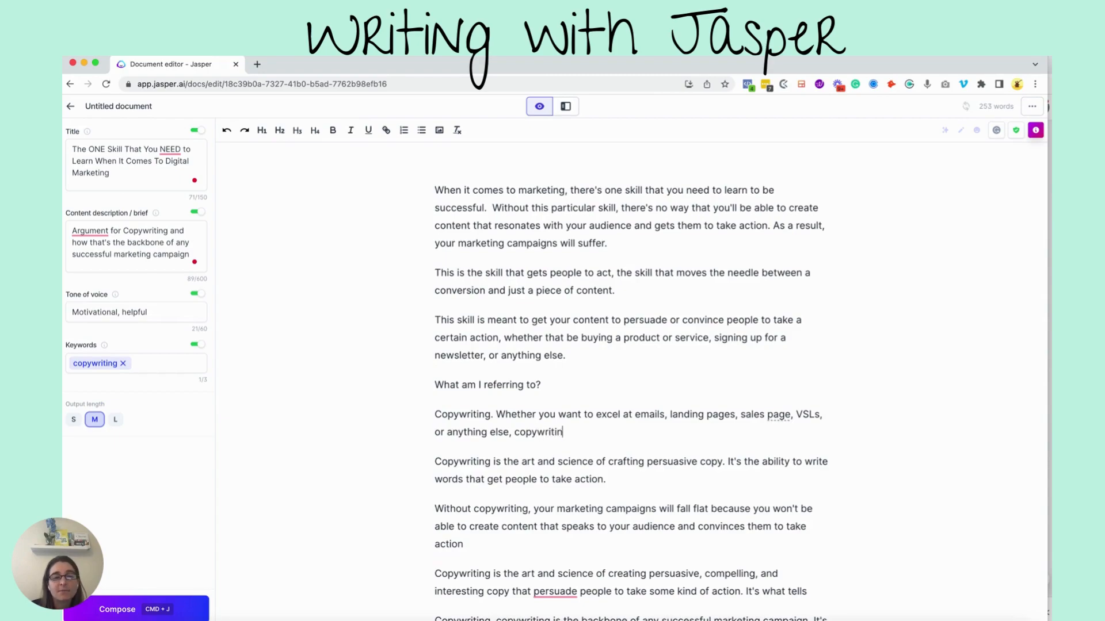
text(g is the most im)
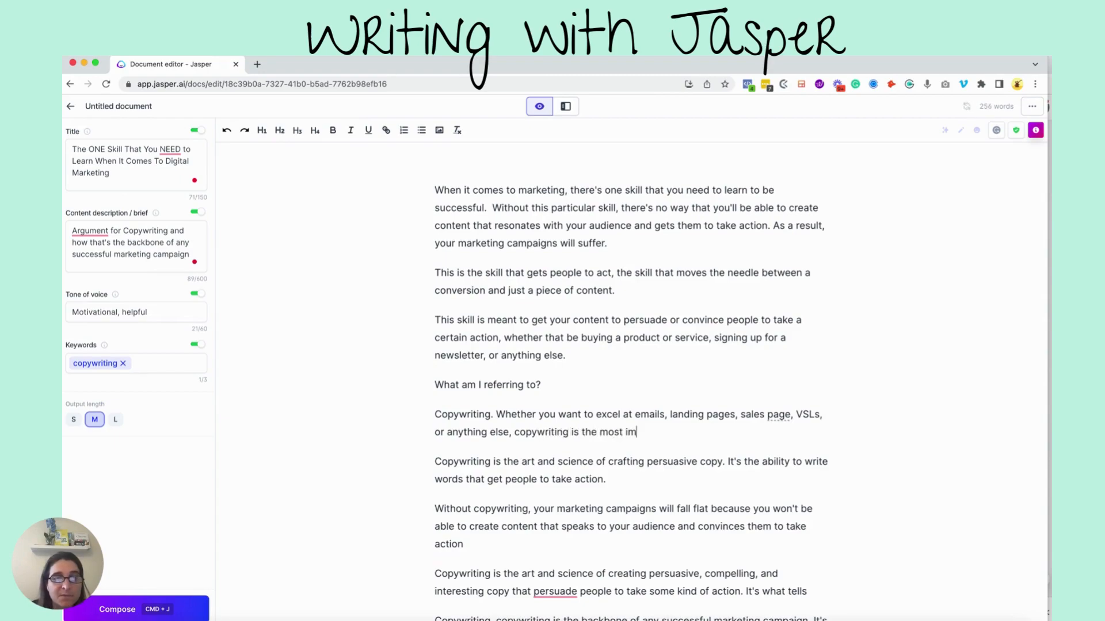
text(portant element...)
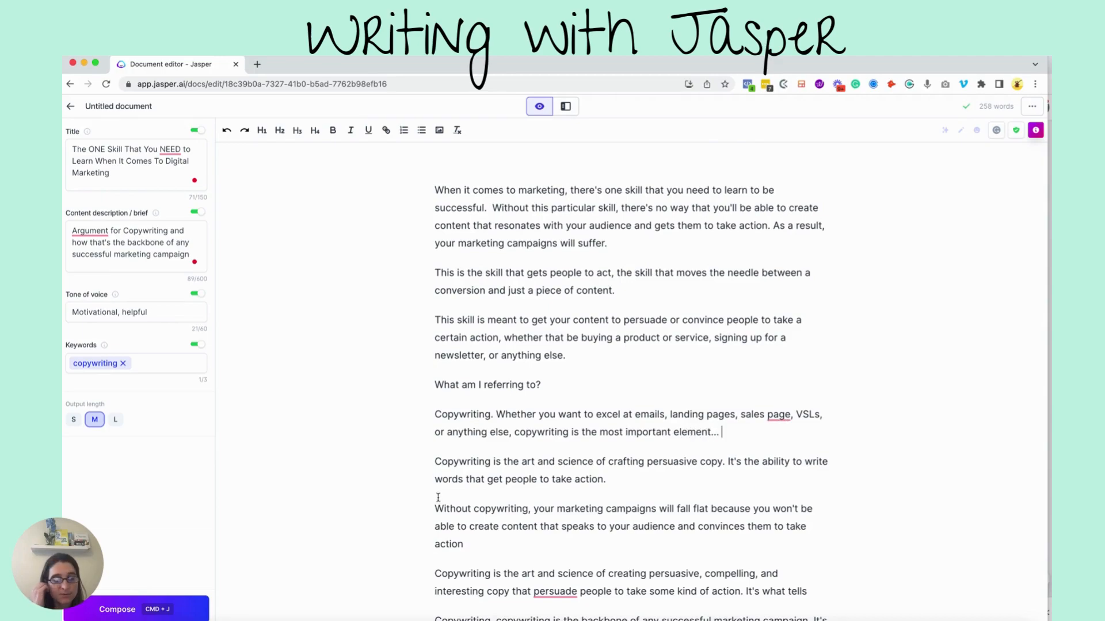
Replace the two AI paragraphs from "Copywriting is the art and science of crafting" to "convinces them to take action" with "Why is that?".
click(435, 461)
drag(435, 461, 478, 544)
key(BackSpace)
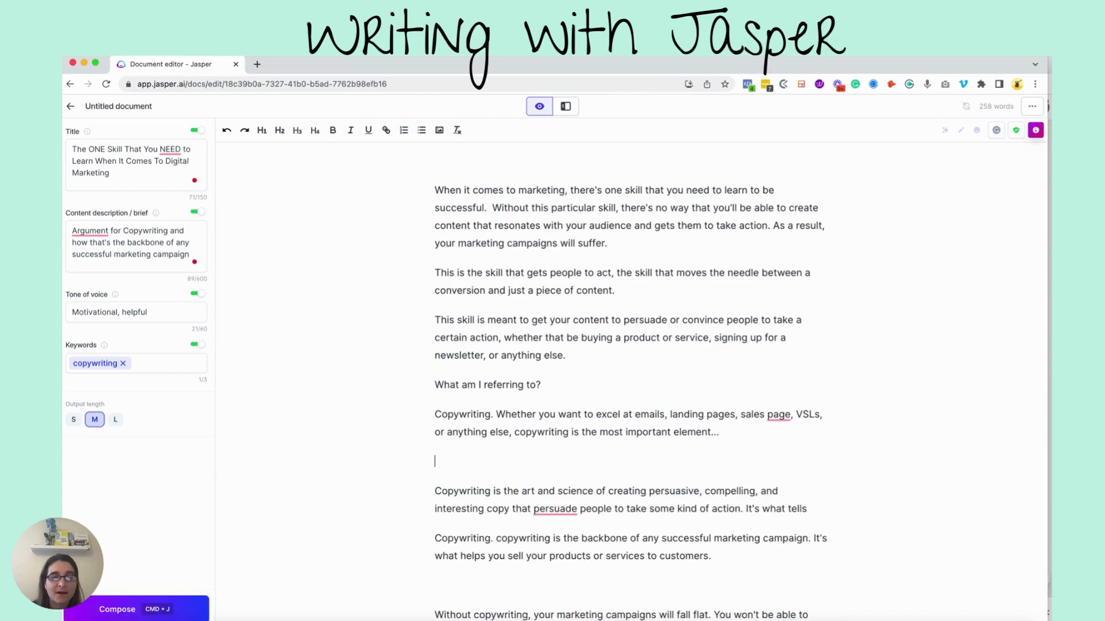
text(Why is that?)
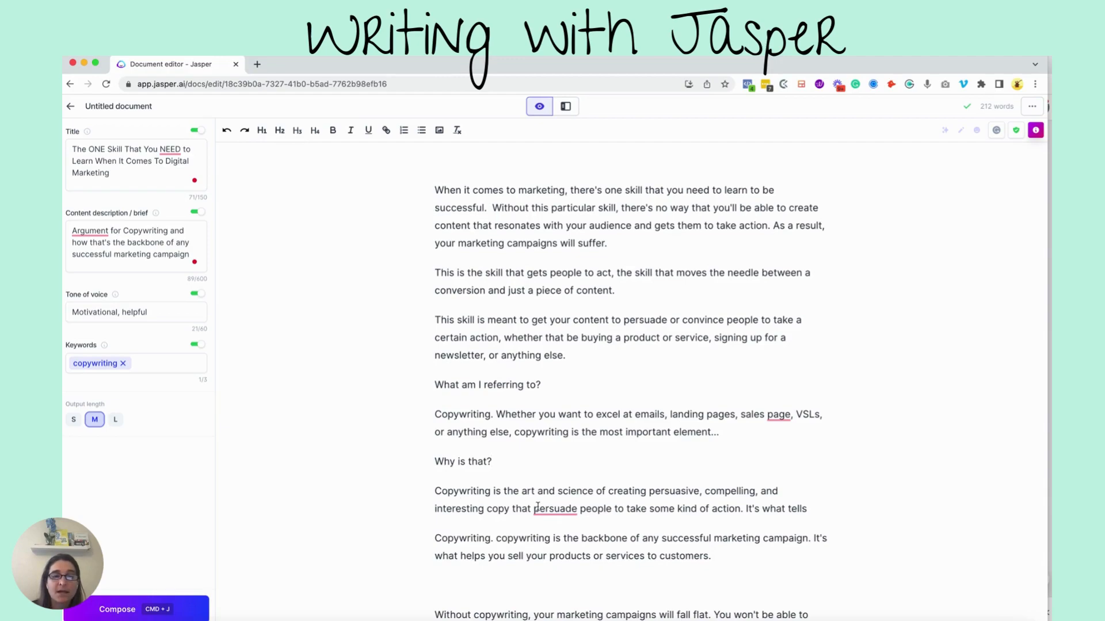
Correct "persuade" to "persuades" in the paragraph below "Why is that?" and have the AI continue from "It's what tells".
mouse_move(550, 509)
click(557, 539)
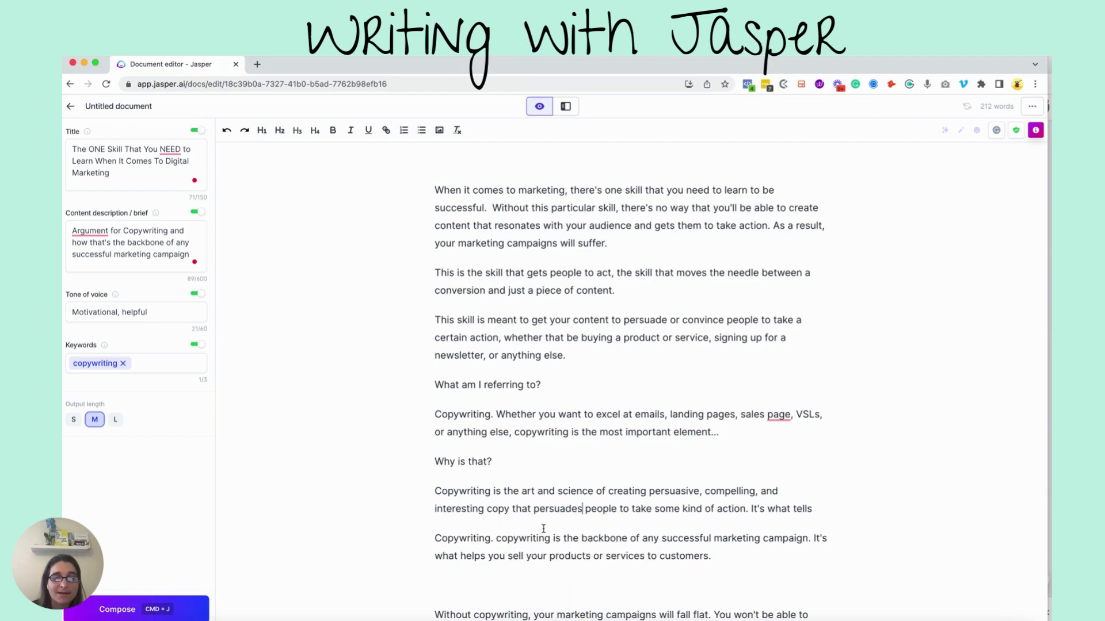
click(819, 509)
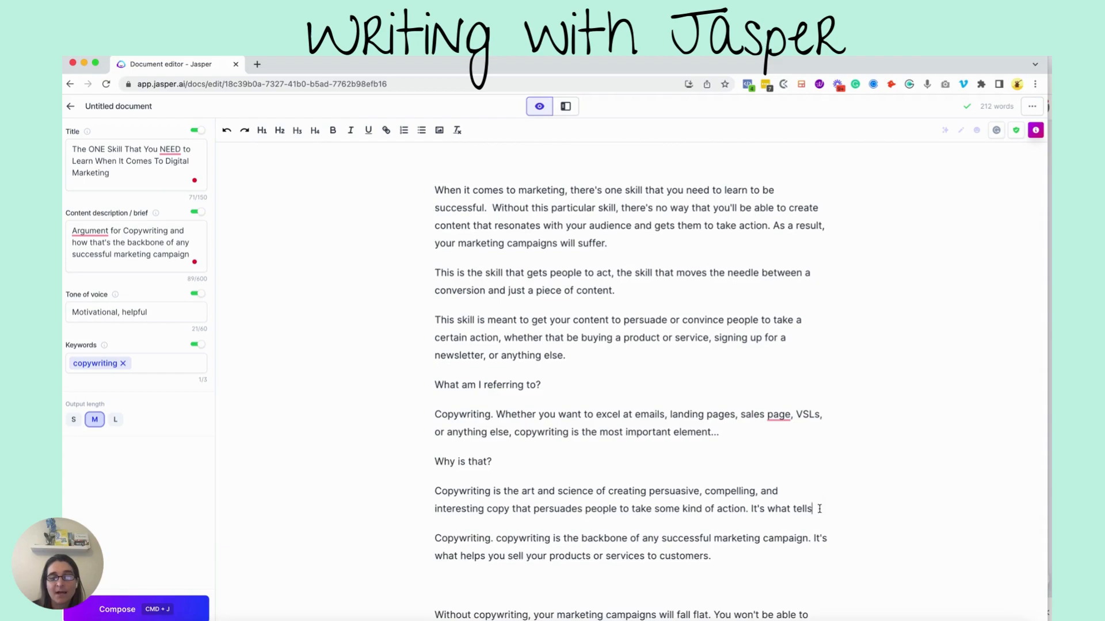
click(191, 615)
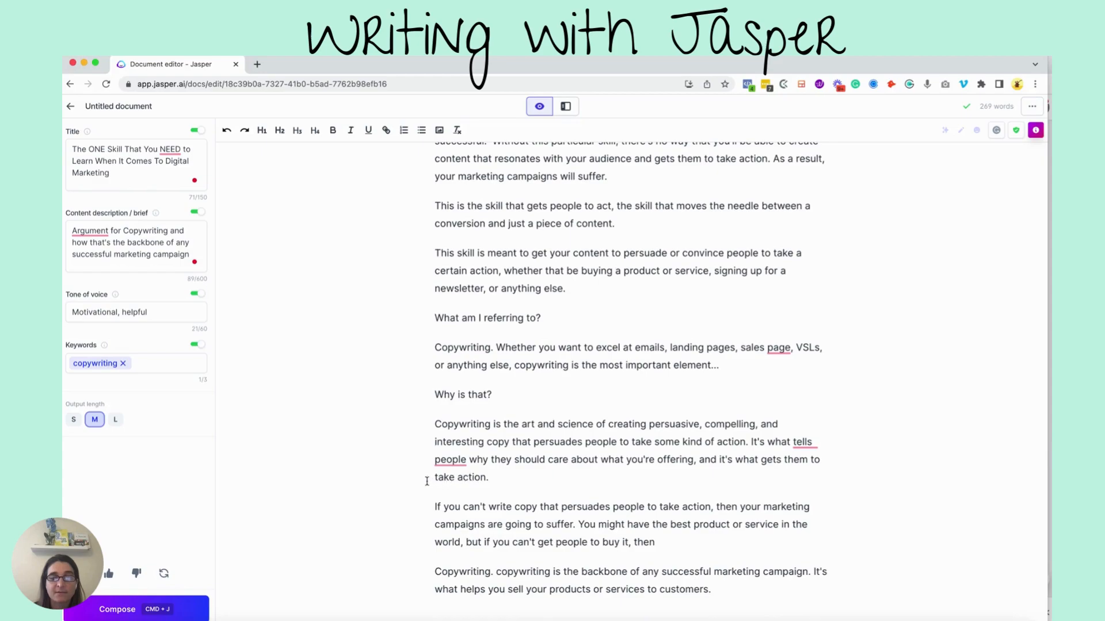
Replace "take action." at the end of the paragraph below "Why is that?" with "move and act based on the CTA.".
drag(433, 477, 504, 476)
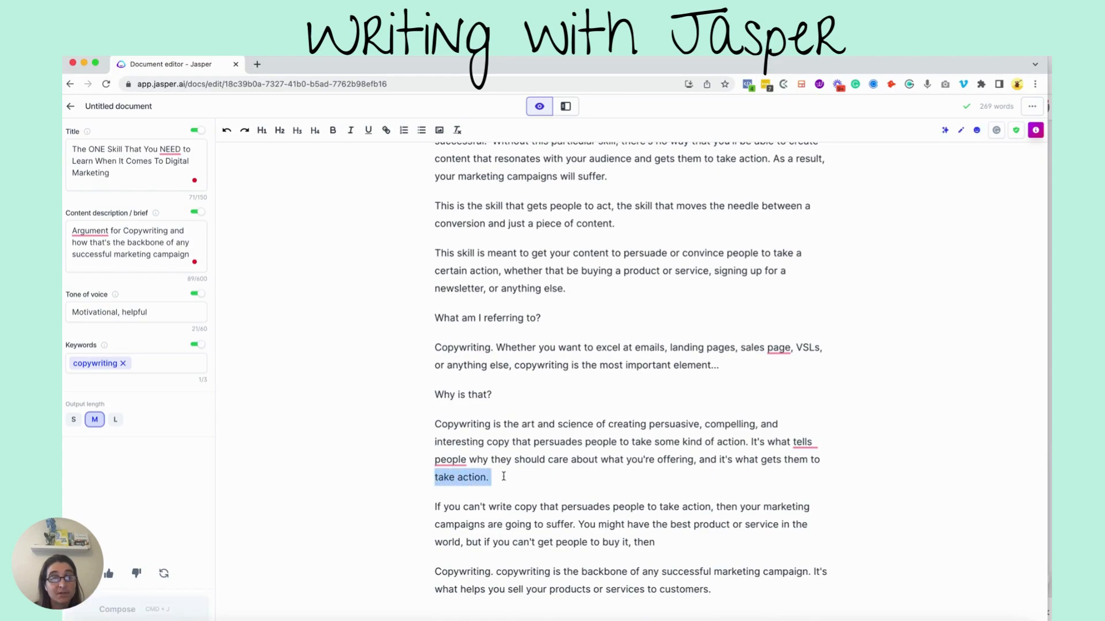
text(move and act ba)
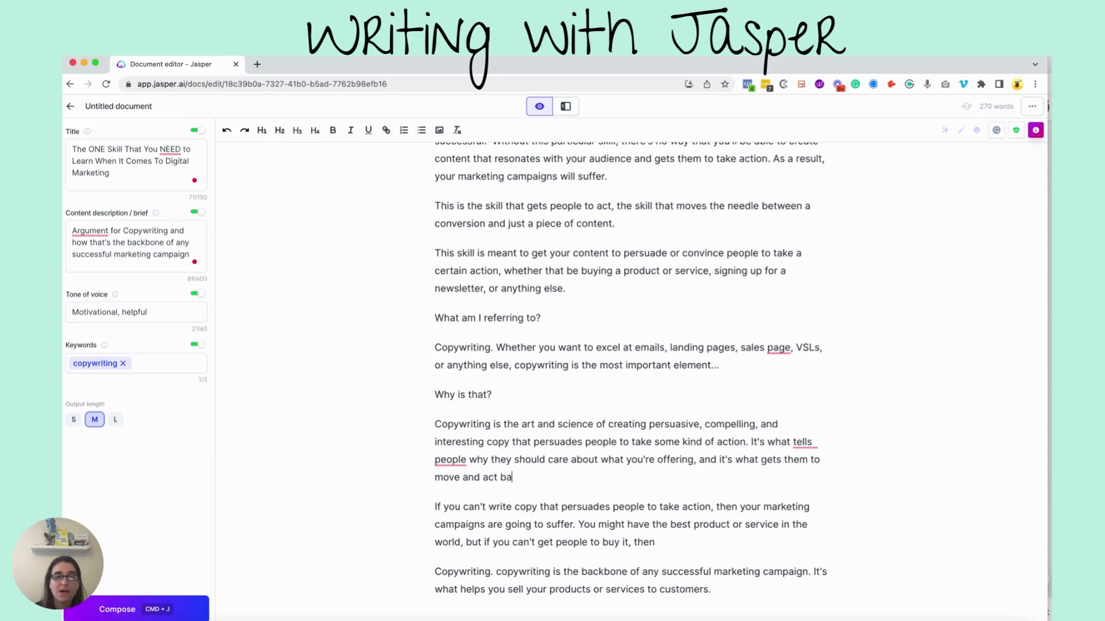
text(sed on the ac)
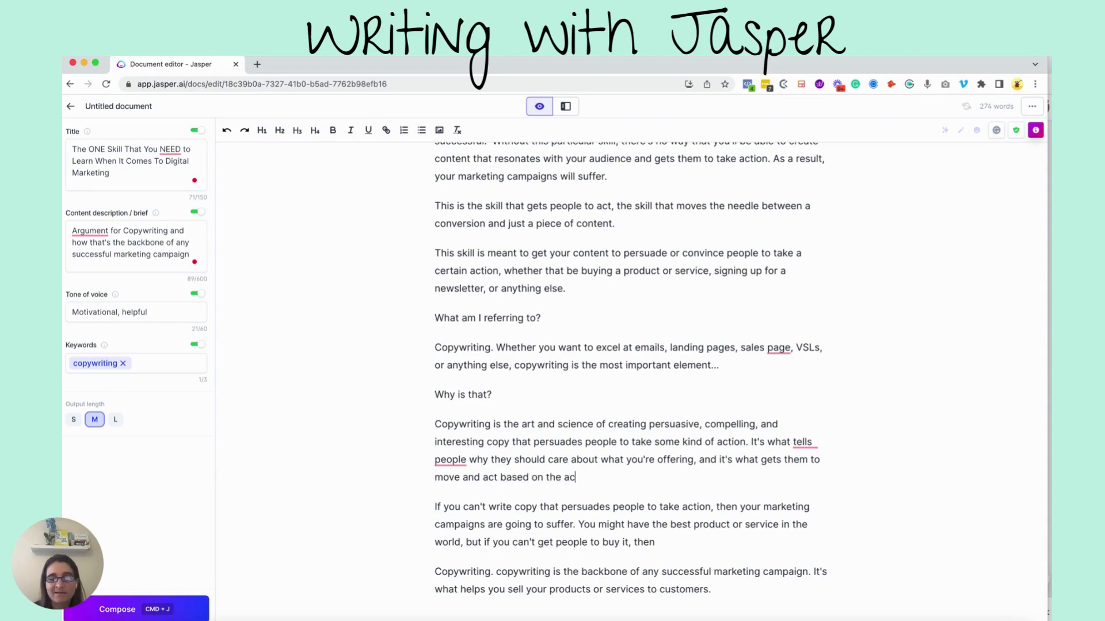
key(BackSpace)
key(BackSpace)
text(CTA.)
click(561, 477)
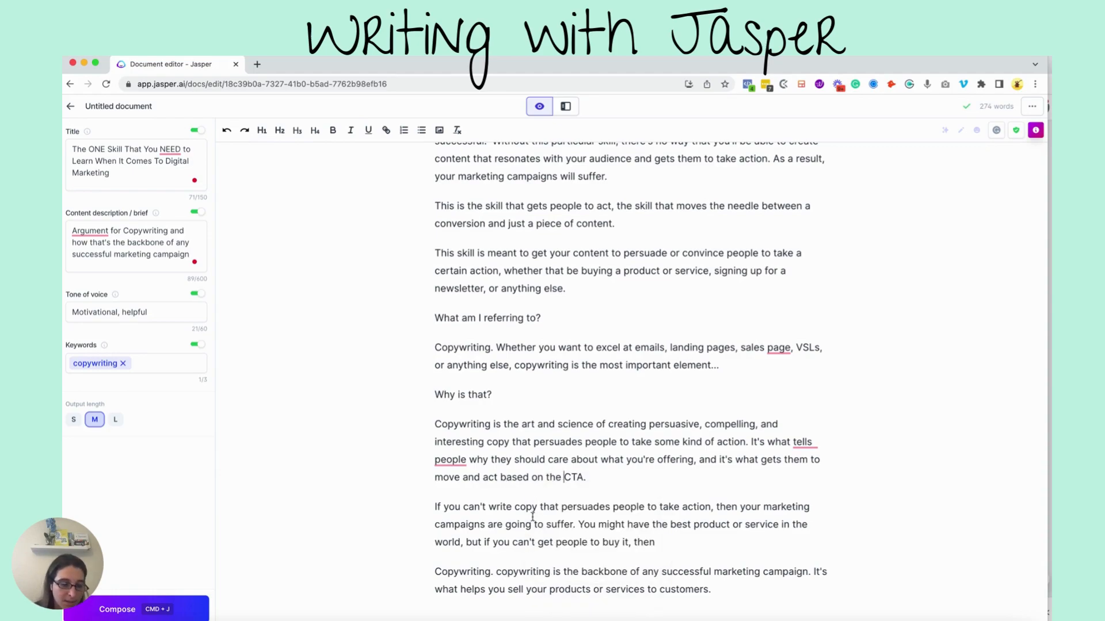
Have the AI continue the paragraph ending in "then", and delete the leftover draft text from "Copywriting. copywriting is the backbone" to the document's end.
scroll(534, 521, down, 2)
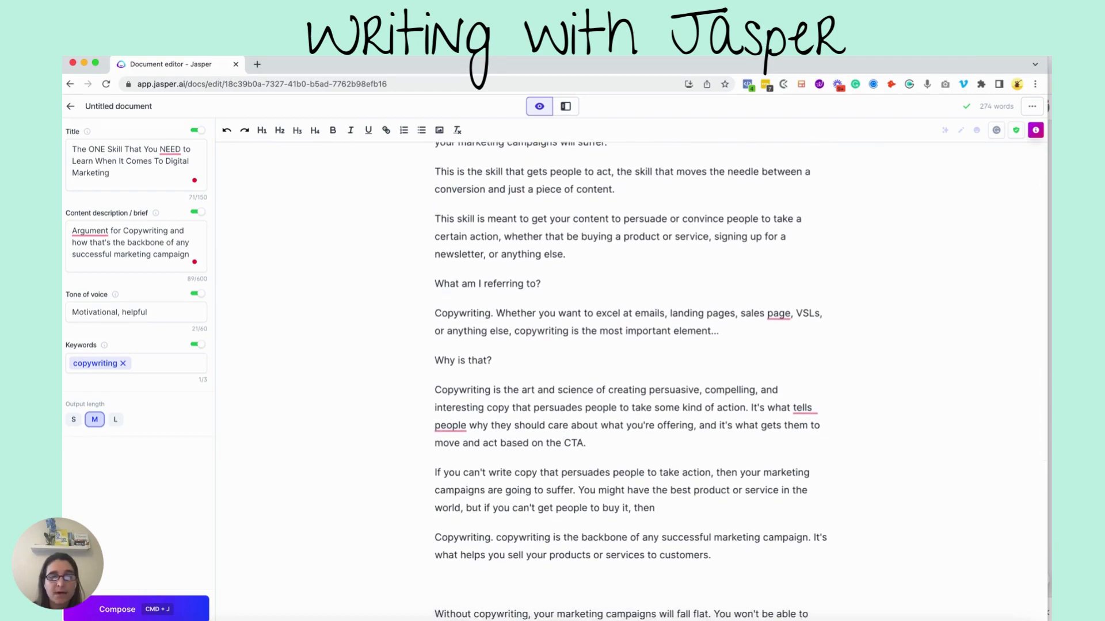
click(203, 604)
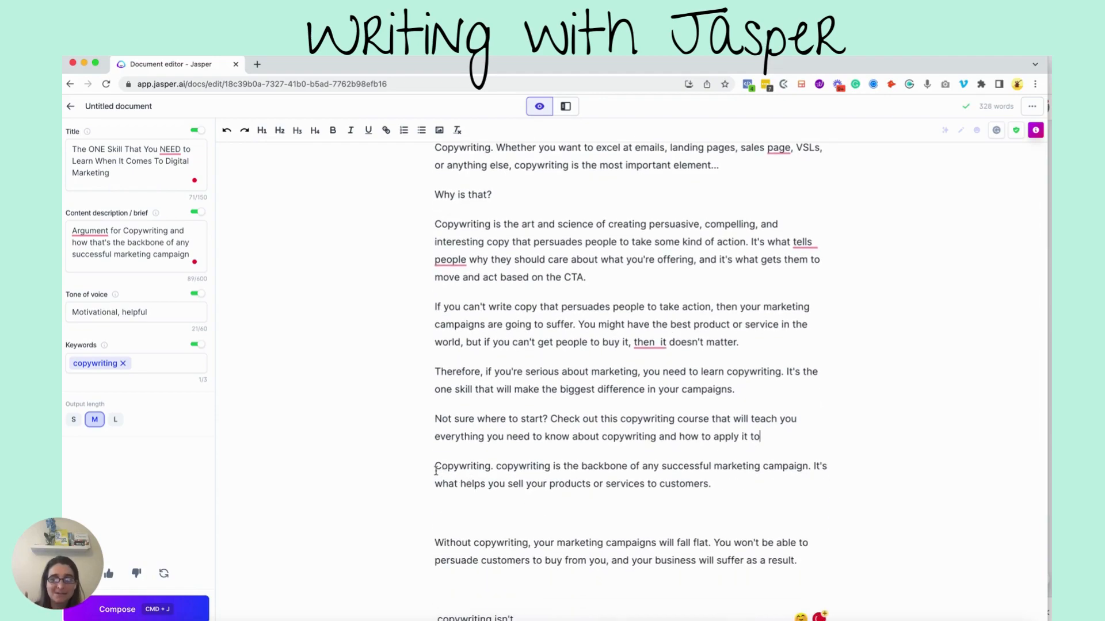
drag(434, 467, 553, 619)
key(BackSpace)
key(BackSpace)
scroll(518, 494, up, 5)
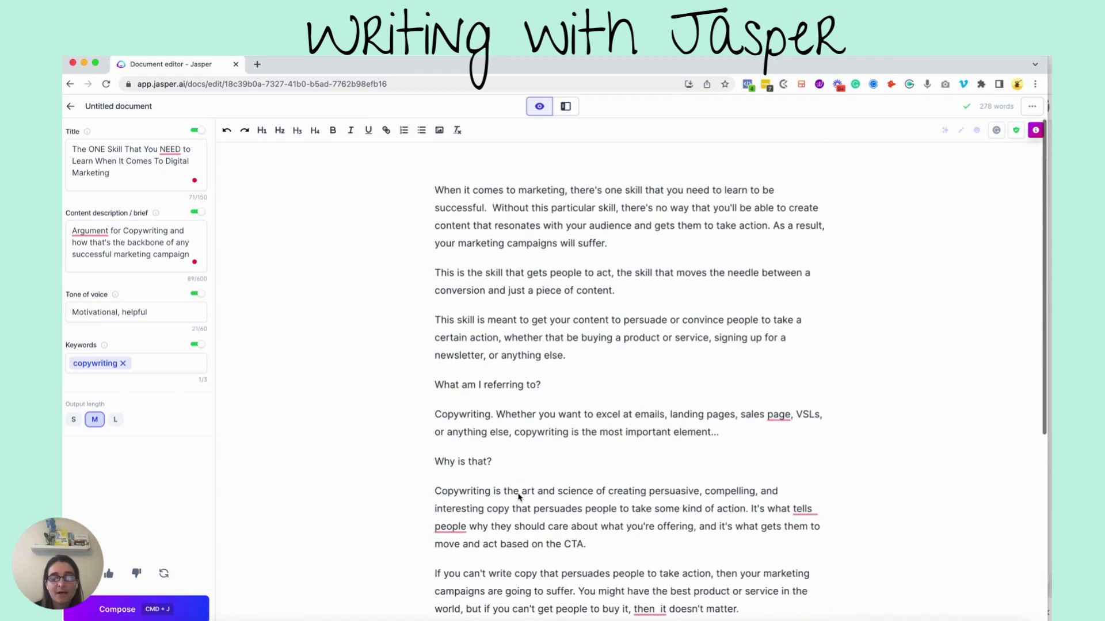
double_click(455, 207)
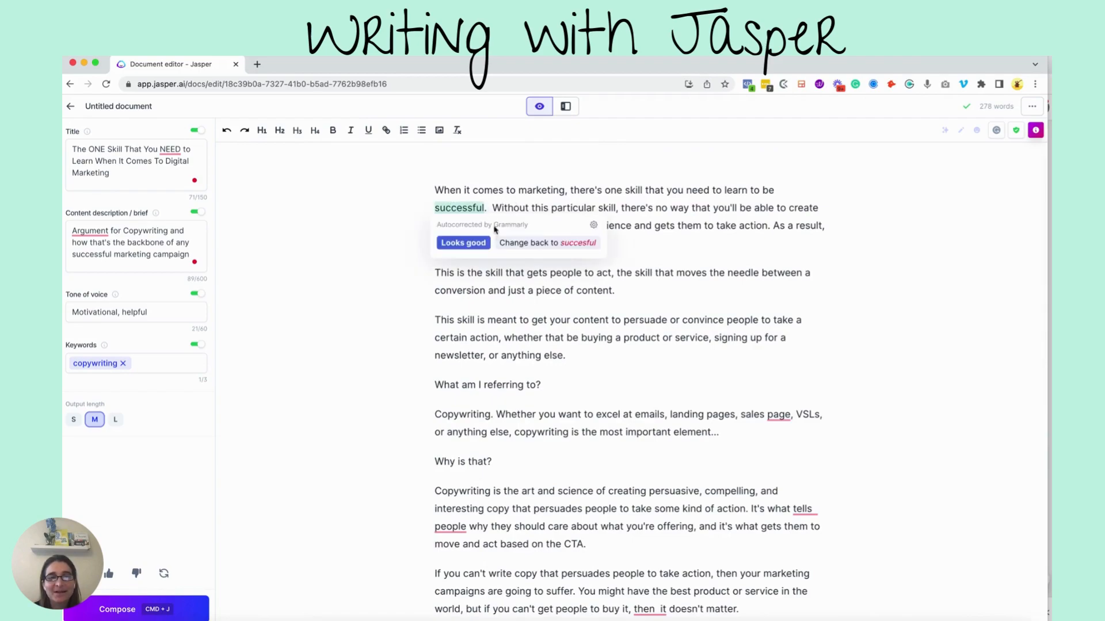
click(414, 296)
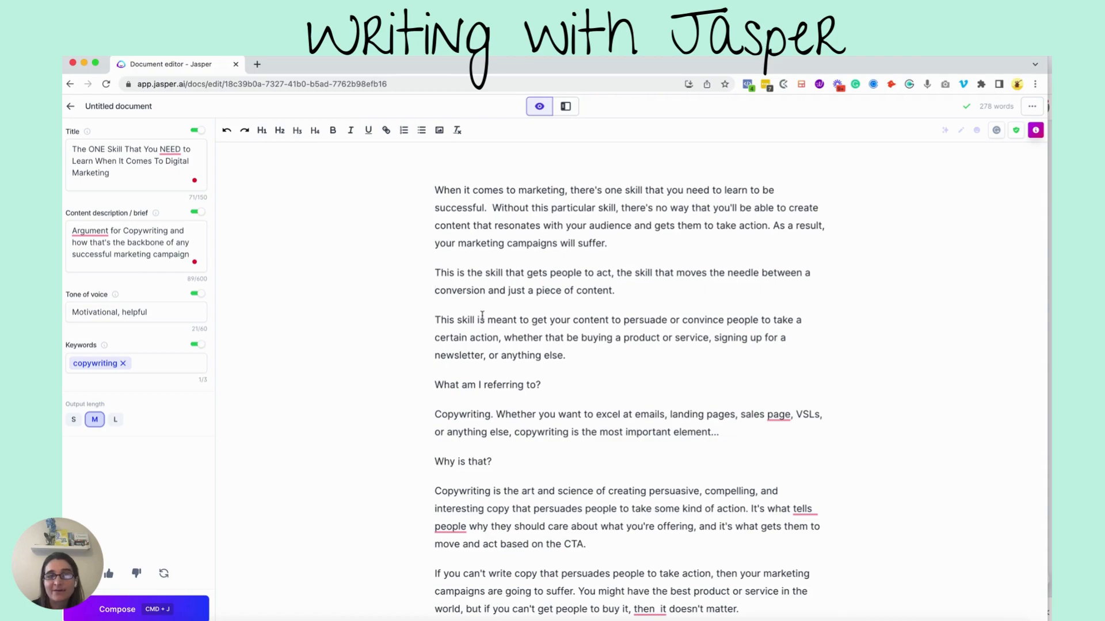
Bold the lines "What am I referring to?" and "Why is that?", and correct "sales page" to "sales pages" between them.
drag(435, 387, 568, 387)
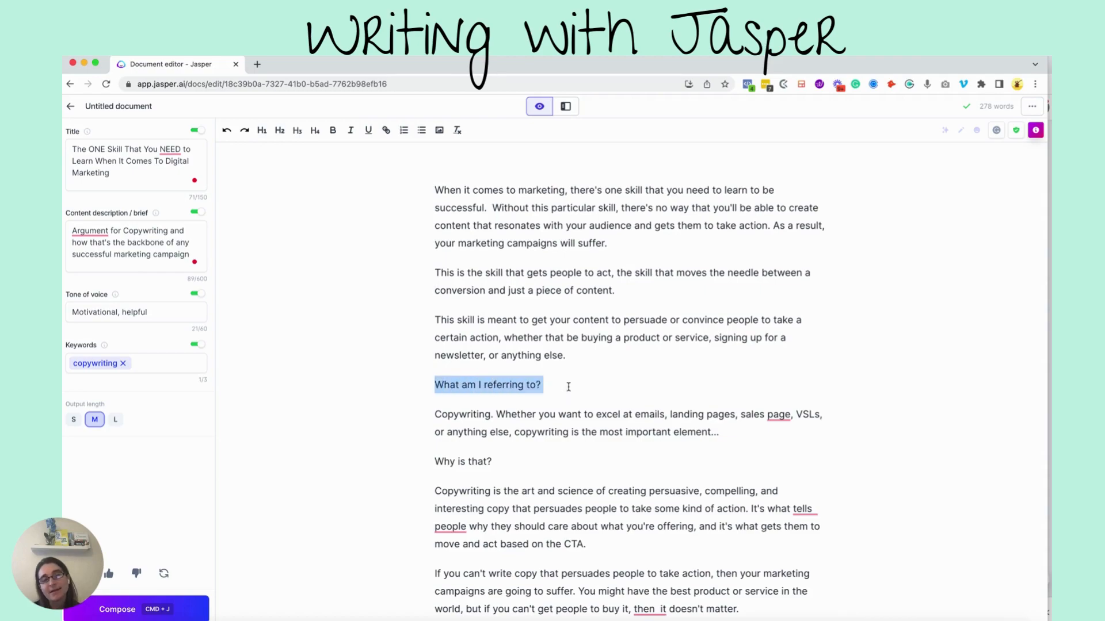
key(super+b)
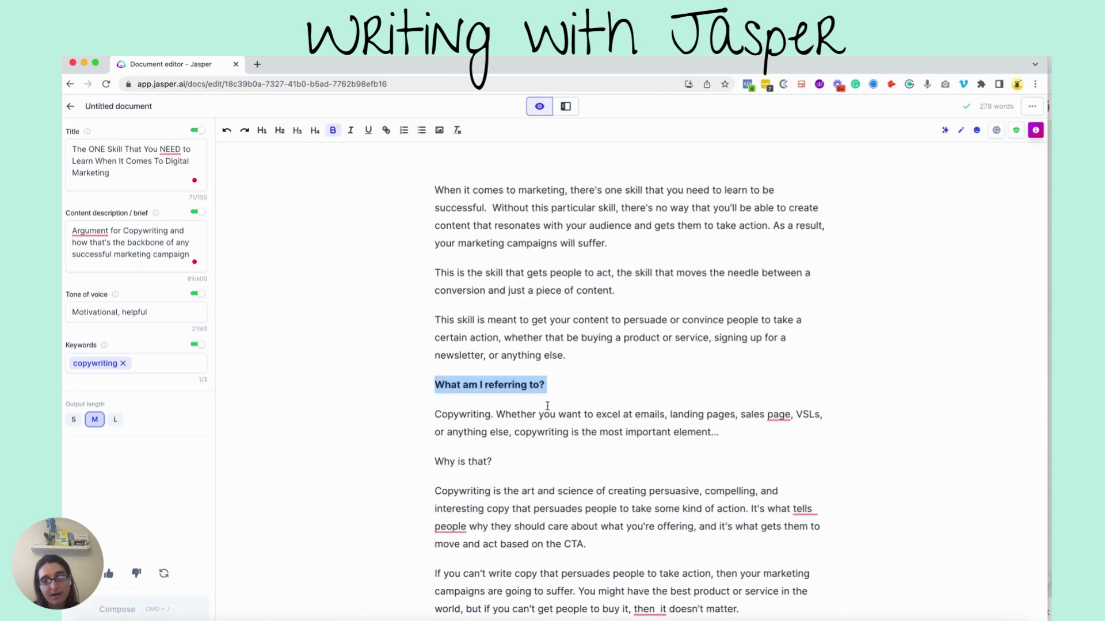
mouse_move(783, 415)
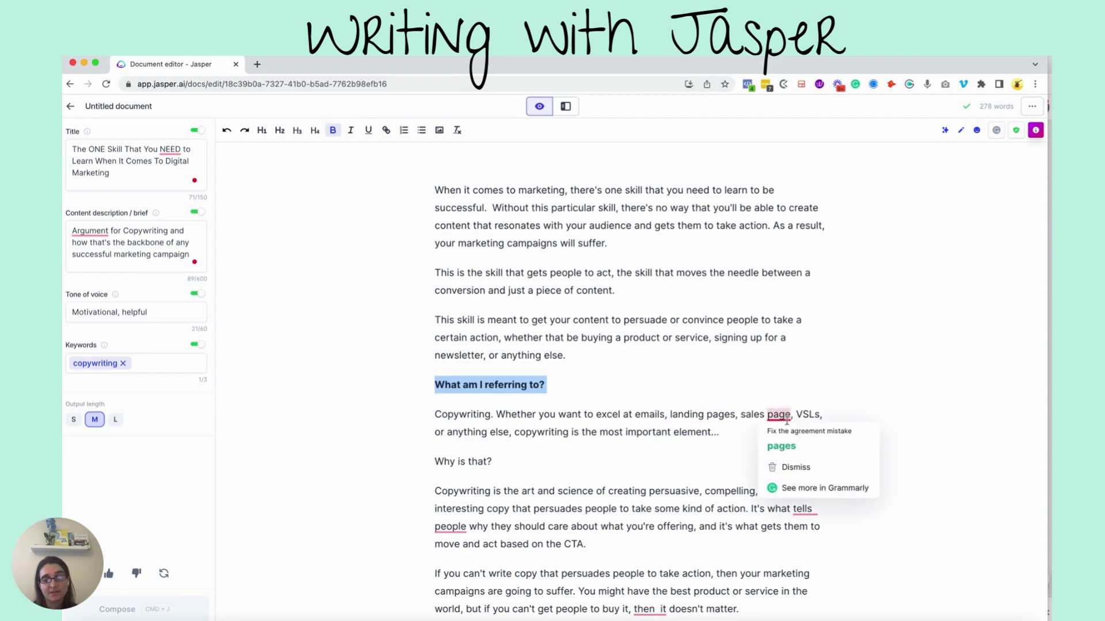
click(773, 446)
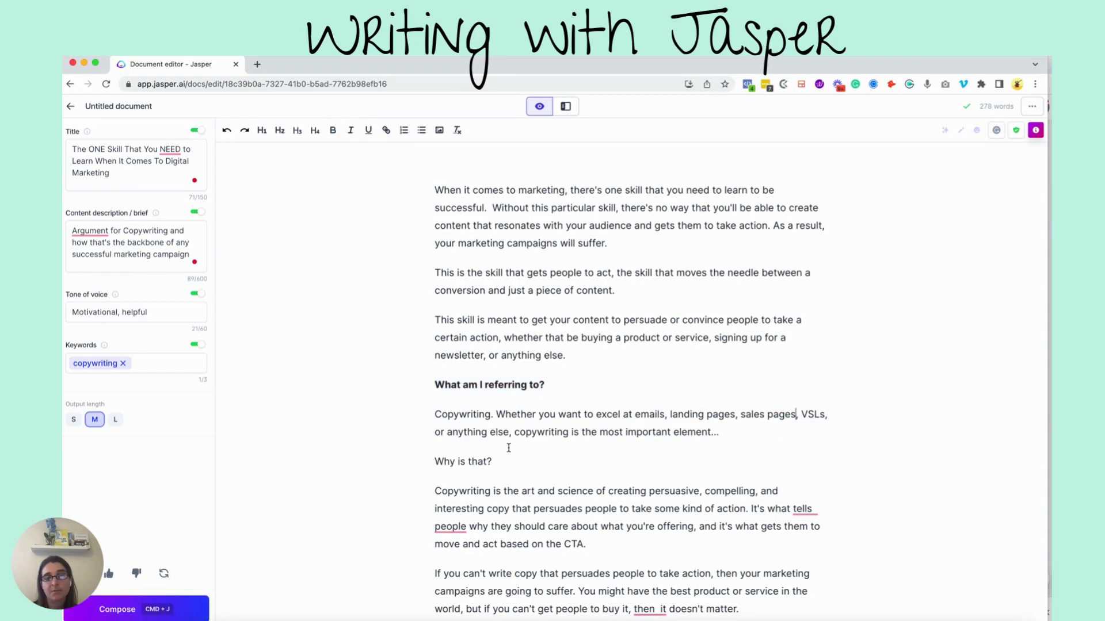
scroll(434, 452, down, 1)
drag(434, 454, 559, 455)
key(super+b)
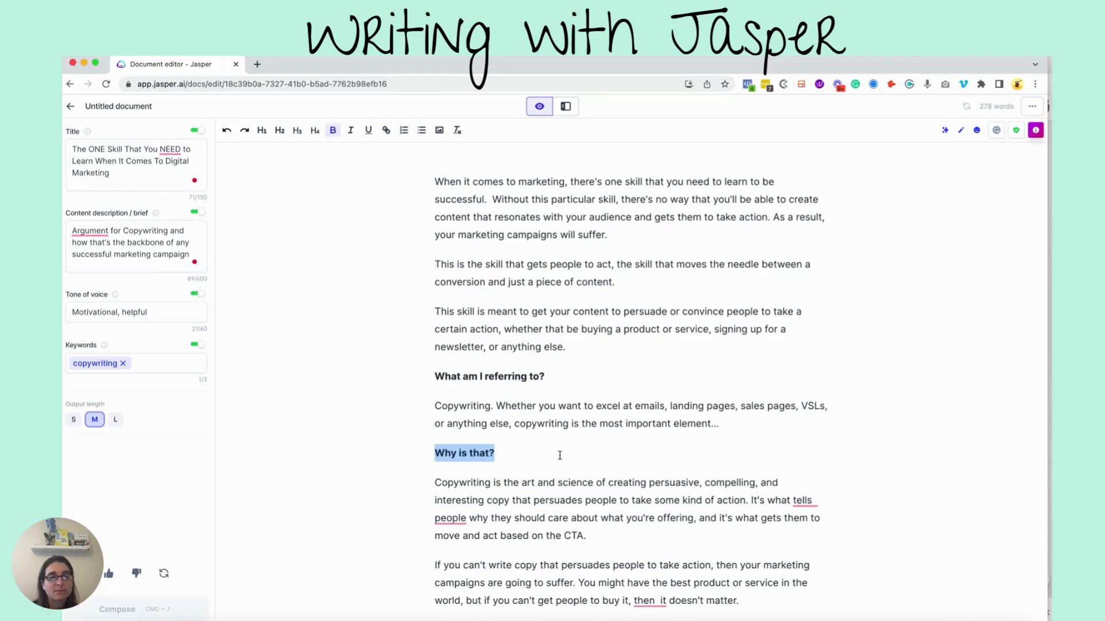
Remove the extra spaces in "tells people" and "then it" in the two paragraphs below "Why is that?".
scroll(561, 455, down, 3)
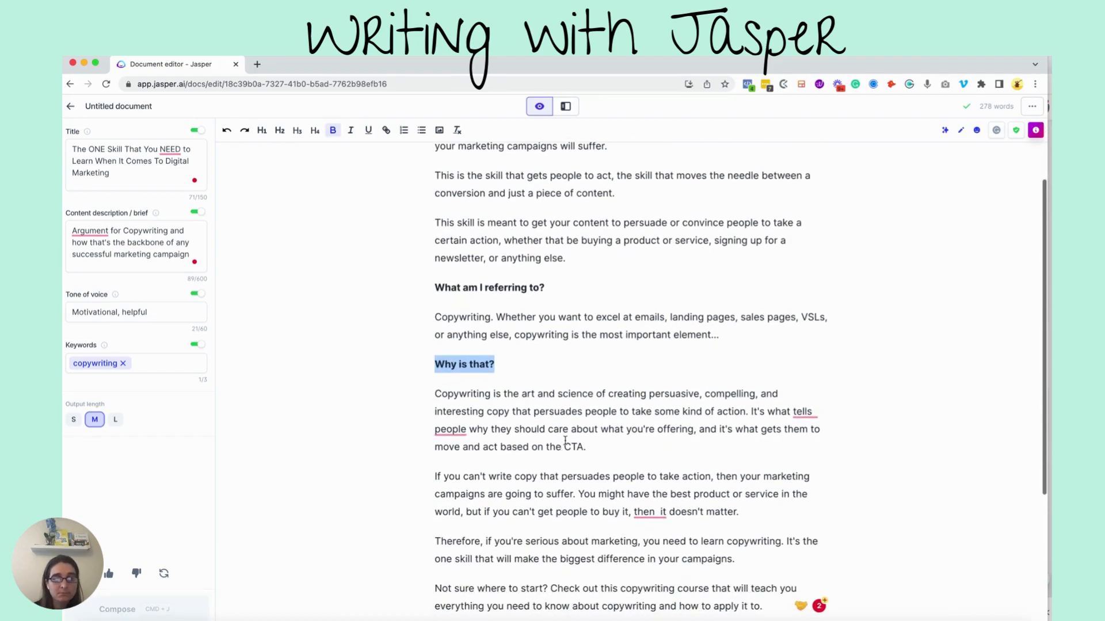
click(436, 431)
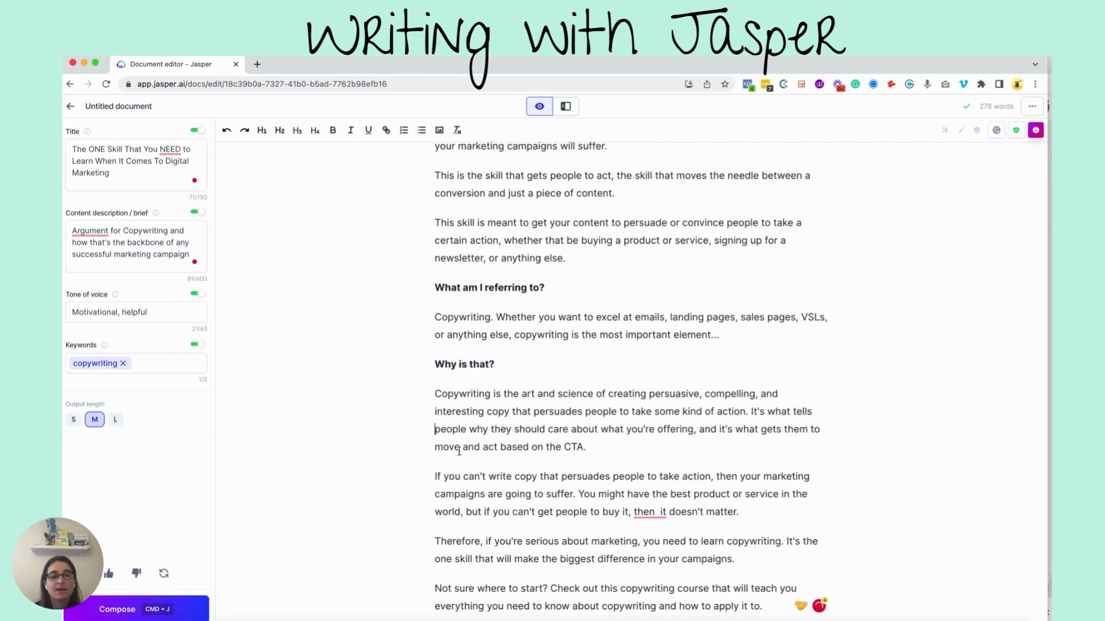
scroll(460, 454, down, 2)
scroll(459, 451, down, 2)
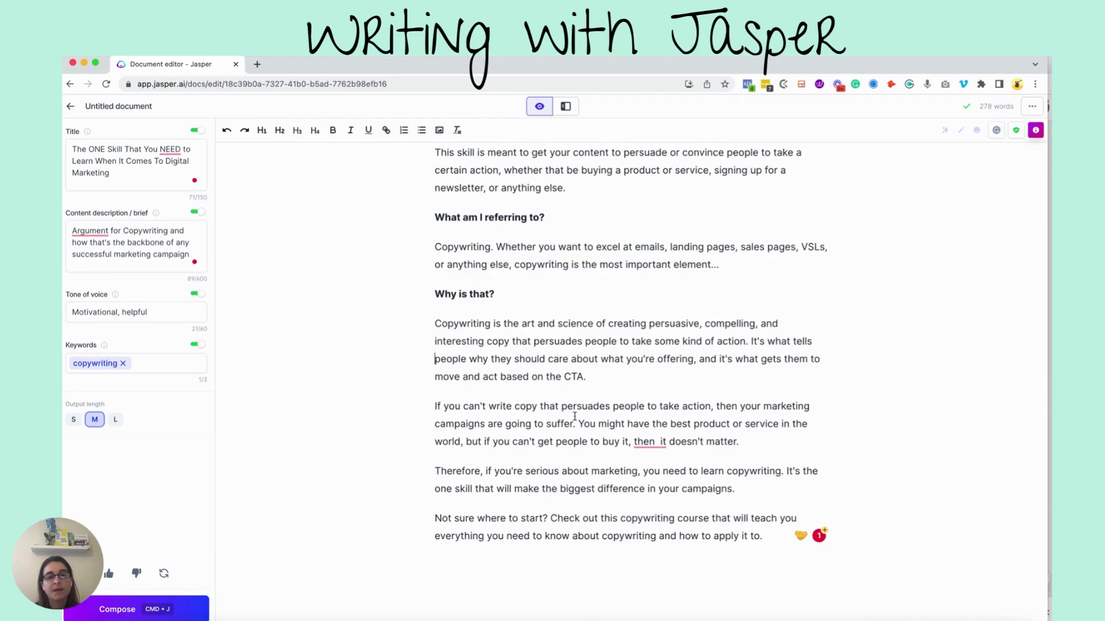
mouse_move(662, 440)
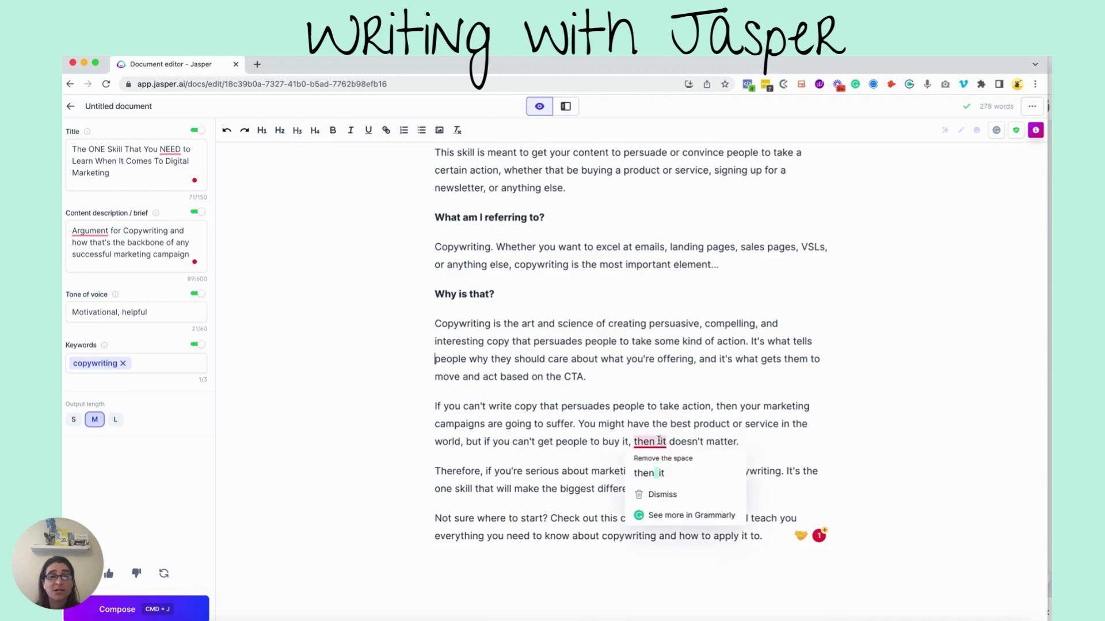
click(648, 472)
Add the paragraph "You might also have the best designed page, but if it doesn't talk to your audience and doesn't" and have the AI continue it.
key(Return)
key(Return)
text(You)
key(BackSpace)
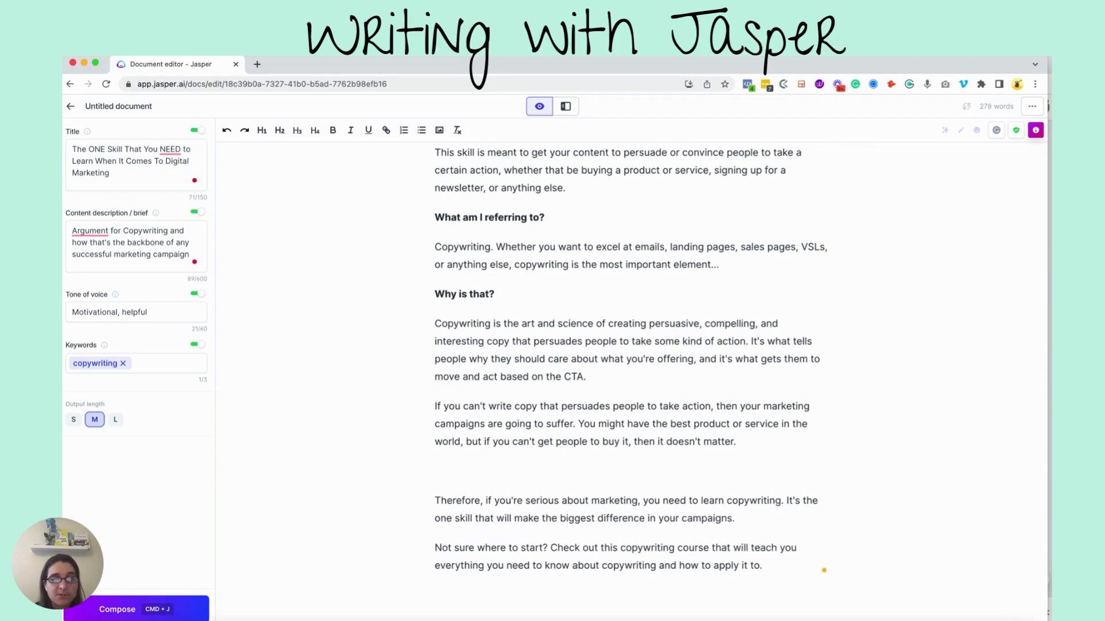
text(u might also have the best)
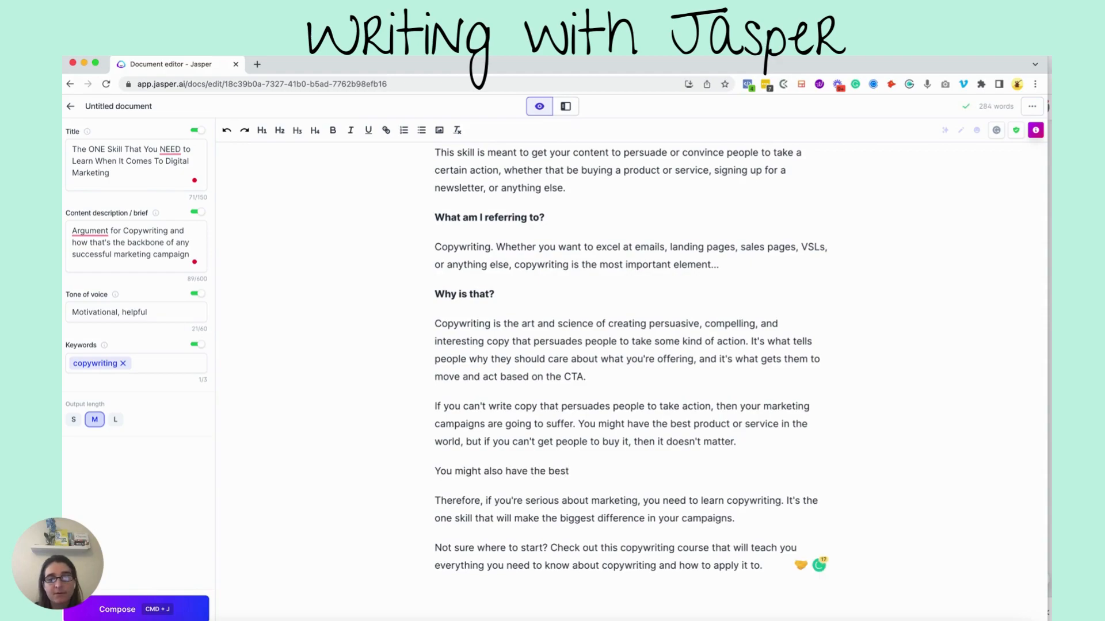
text( designed )
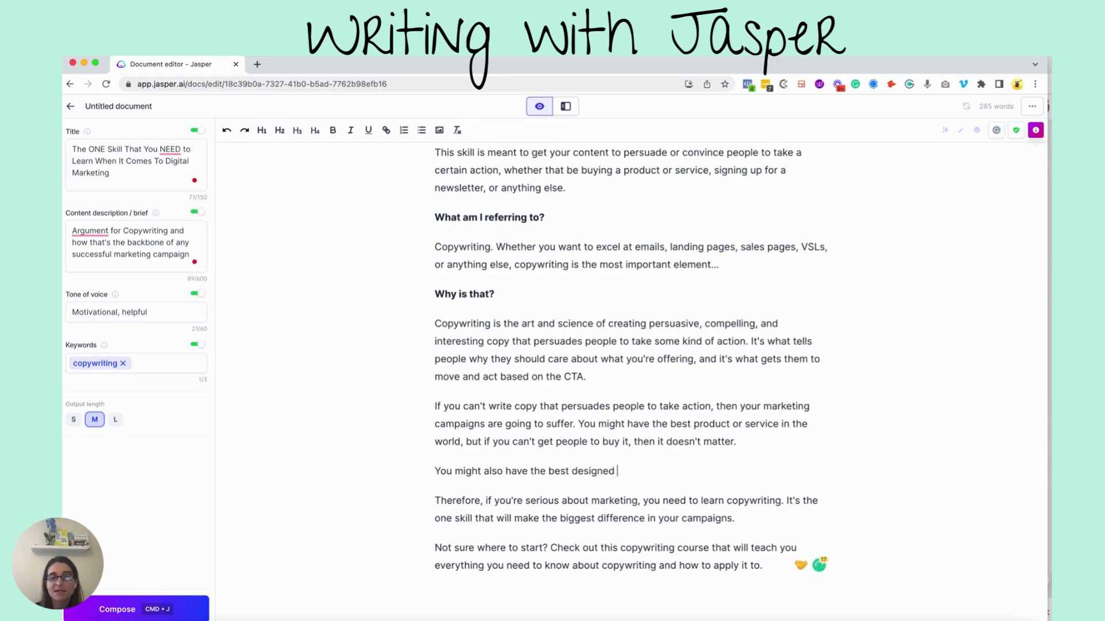
text(page, but if it does)
text(n't talk to the)
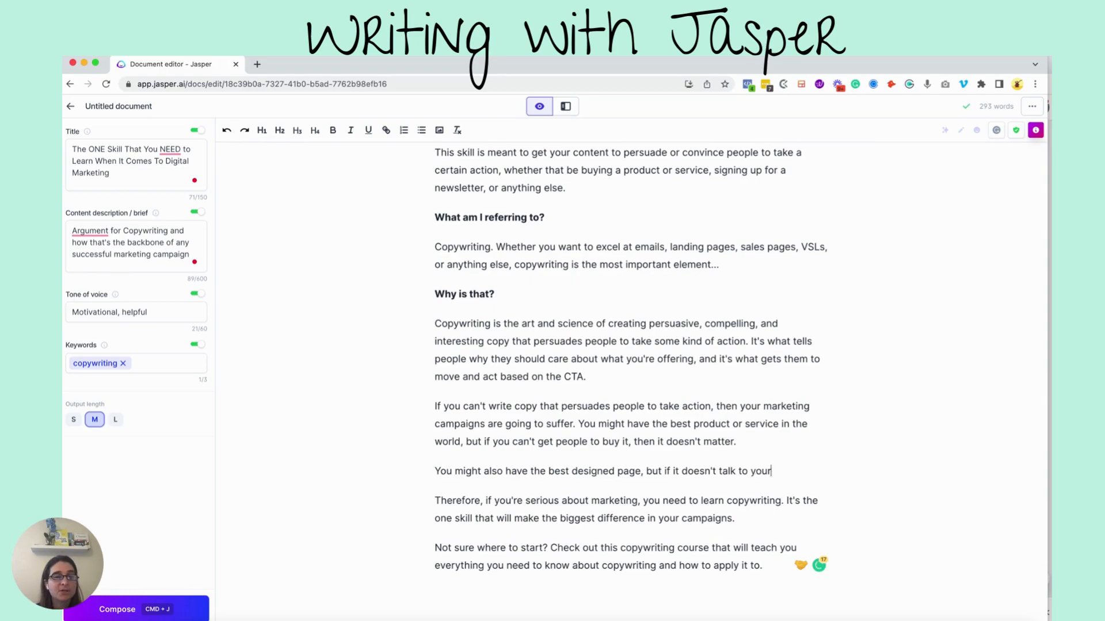
text(audience and)
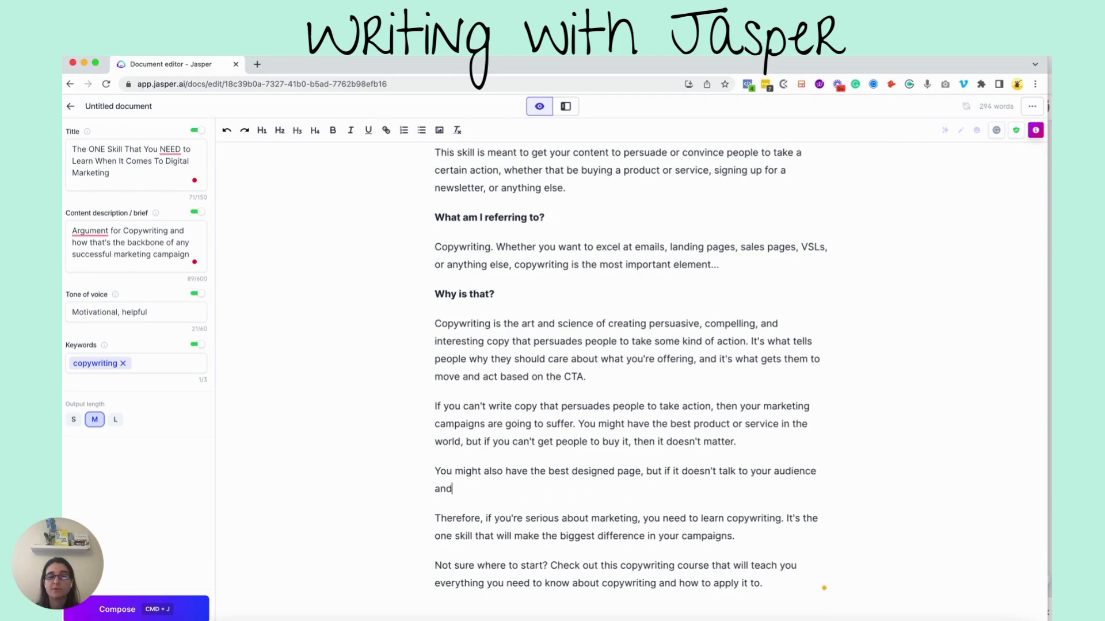
text( doesn't)
key(super+j)
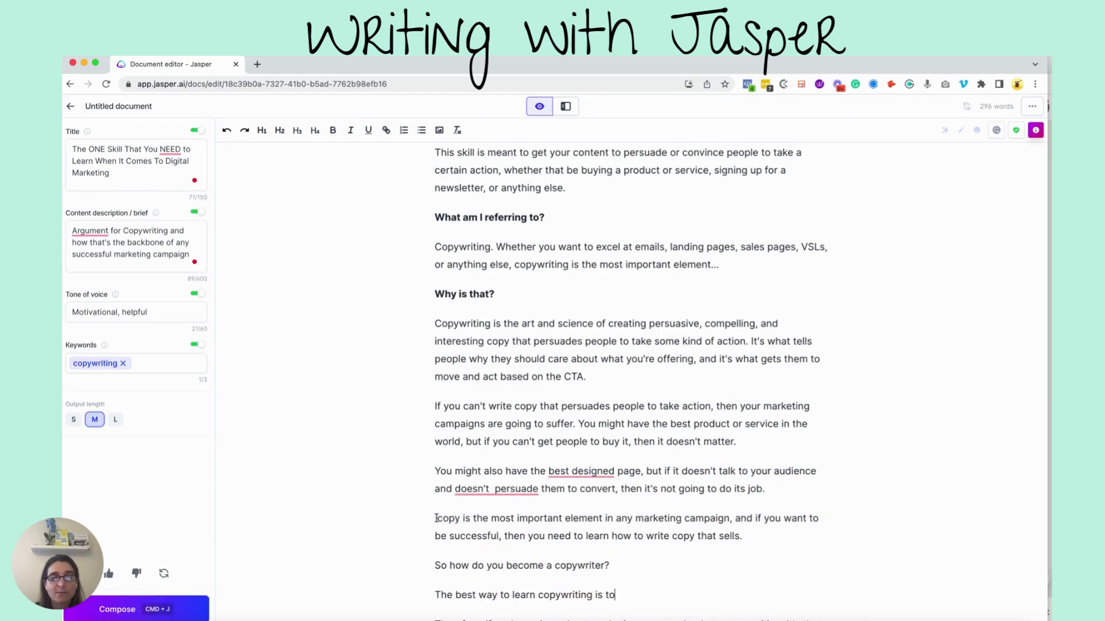
Delete the AI text from "copy is the most important element" to "learn copywriting is to", and correct "best-designed" and the spacing in "doesn't persuade" above.
drag(437, 518, 654, 591)
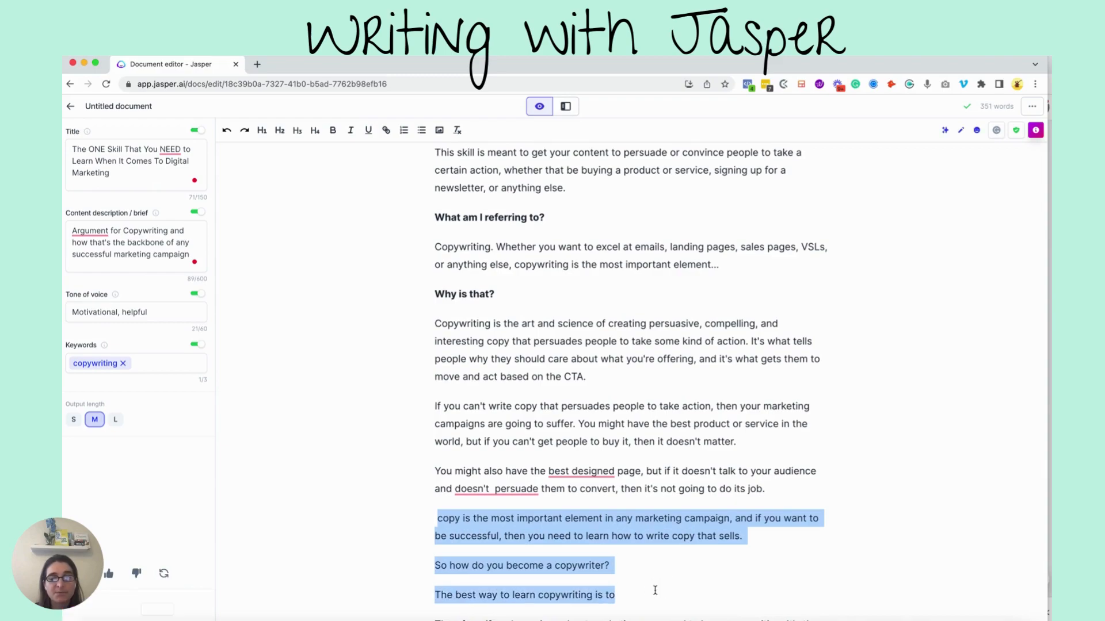
key(BackSpace)
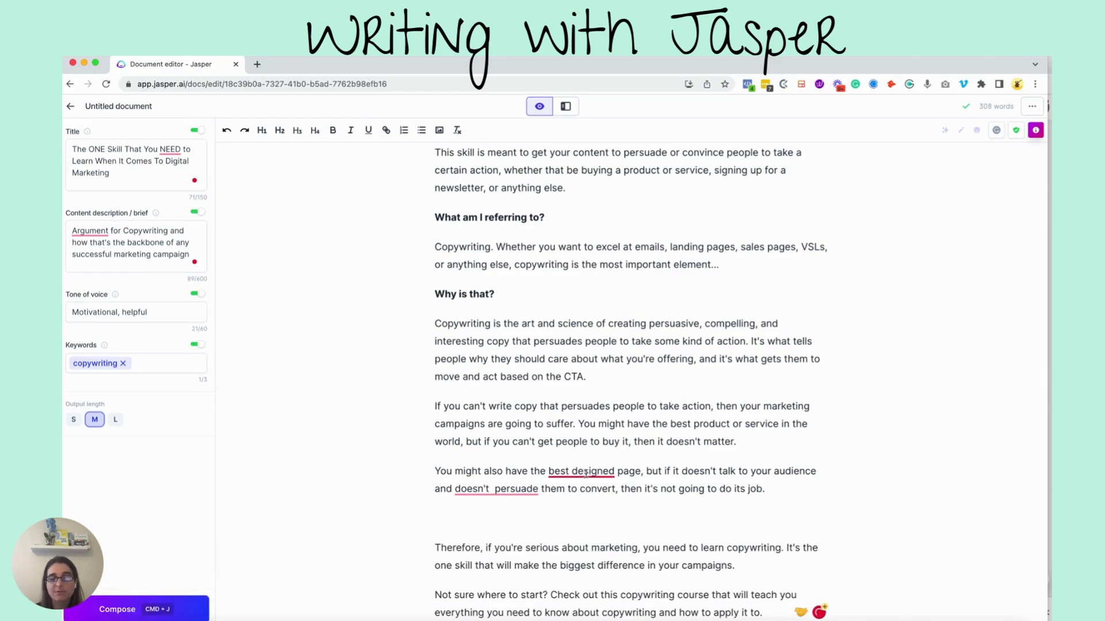
mouse_move(585, 473)
click(586, 500)
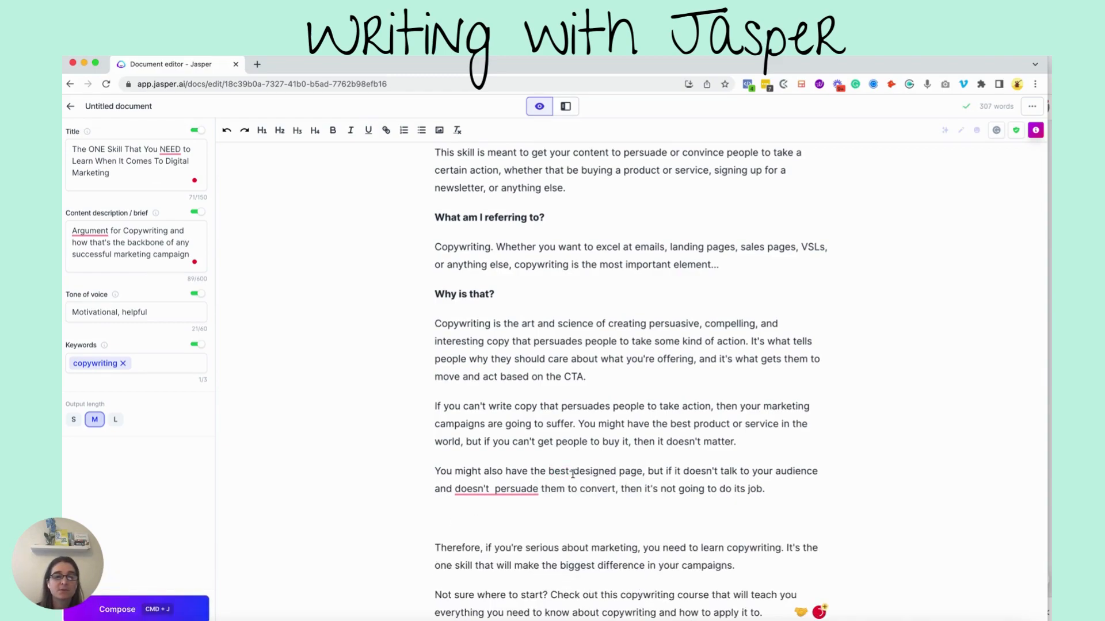
mouse_move(496, 488)
click(493, 520)
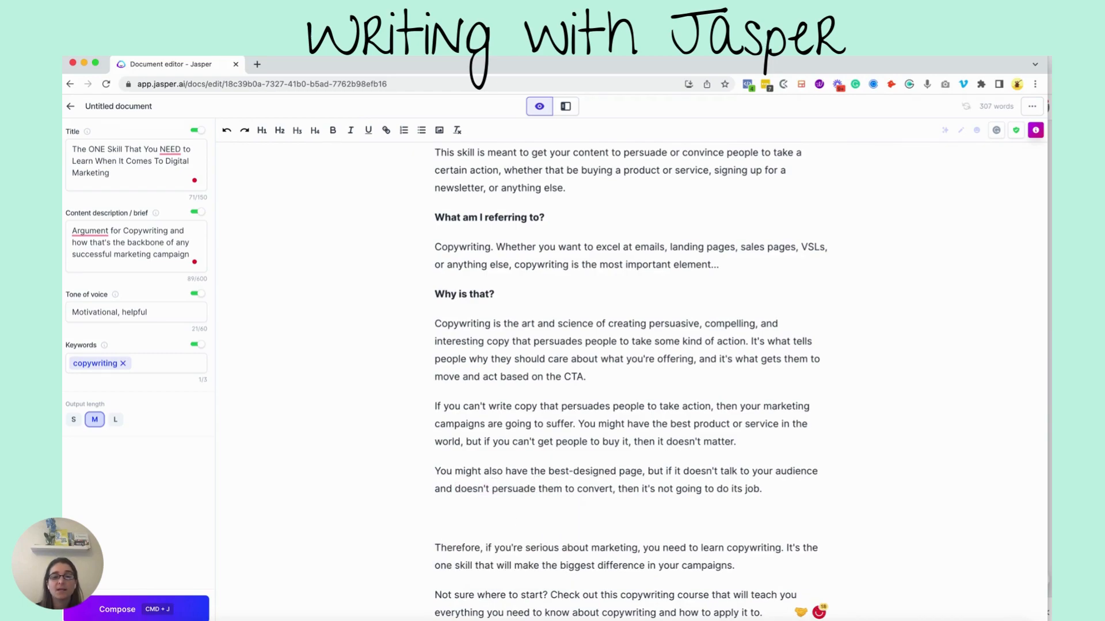
Write the instruction "Write bullets why other elements of marketing are not as important as copywriting" on the blank line above "Therefore".
scroll(578, 463, down, 3)
click(499, 364)
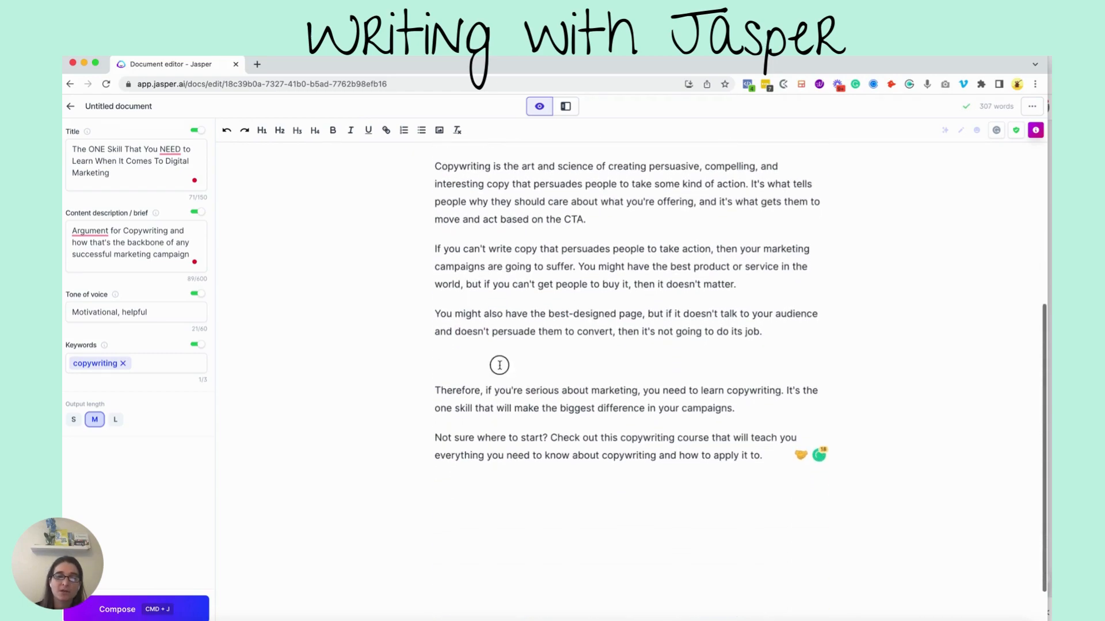
text(Write bullets why)
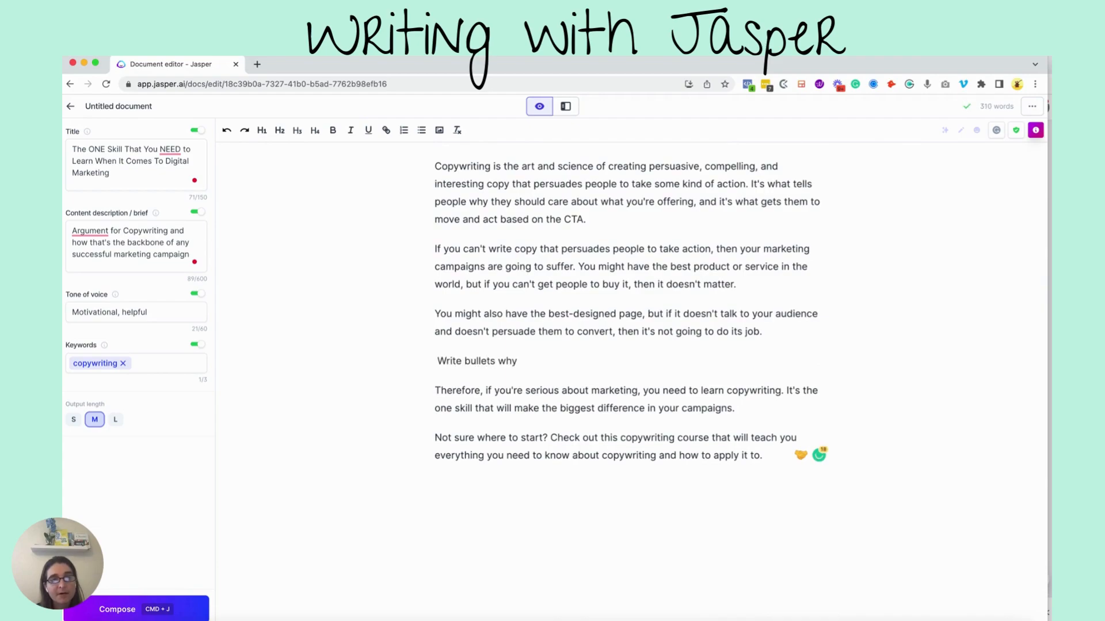
text( other forms f)
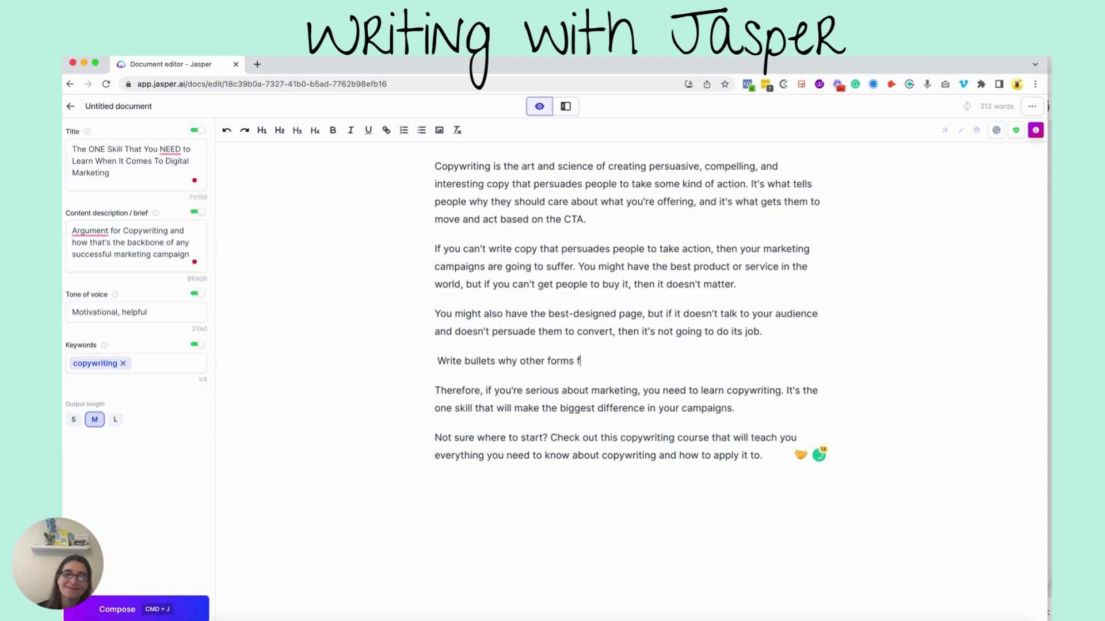
key(BackSpace)
key(BackSpace)
key(BackSpace)
key(BackSpace)
key(BackSpace)
key(BackSpace)
key(BackSpace)
text(ele)
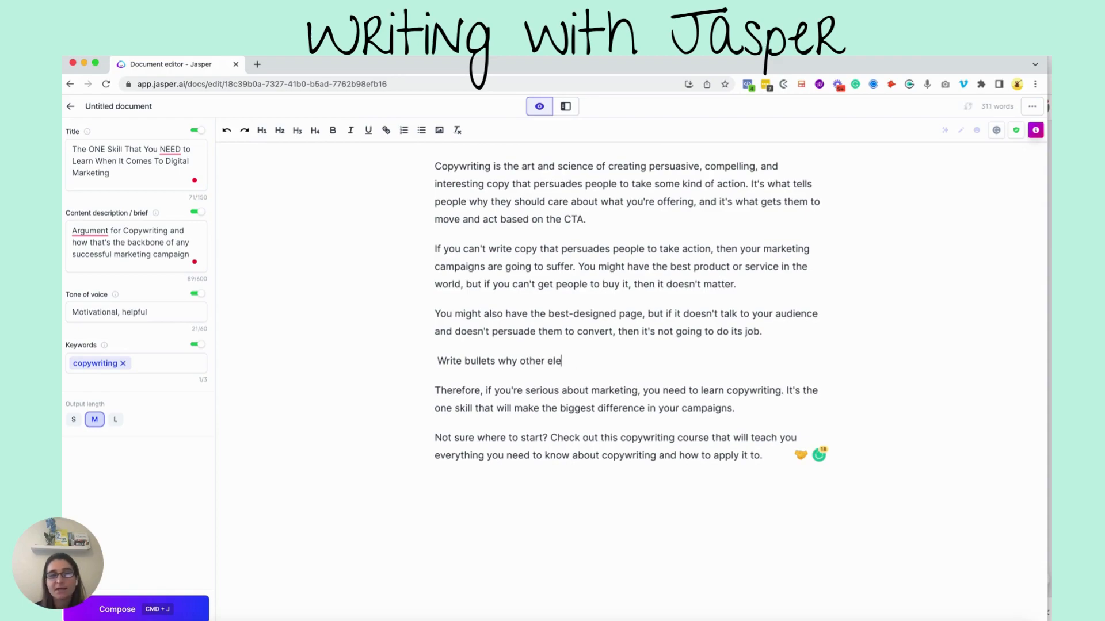
text(ments of marketing are not as importa)
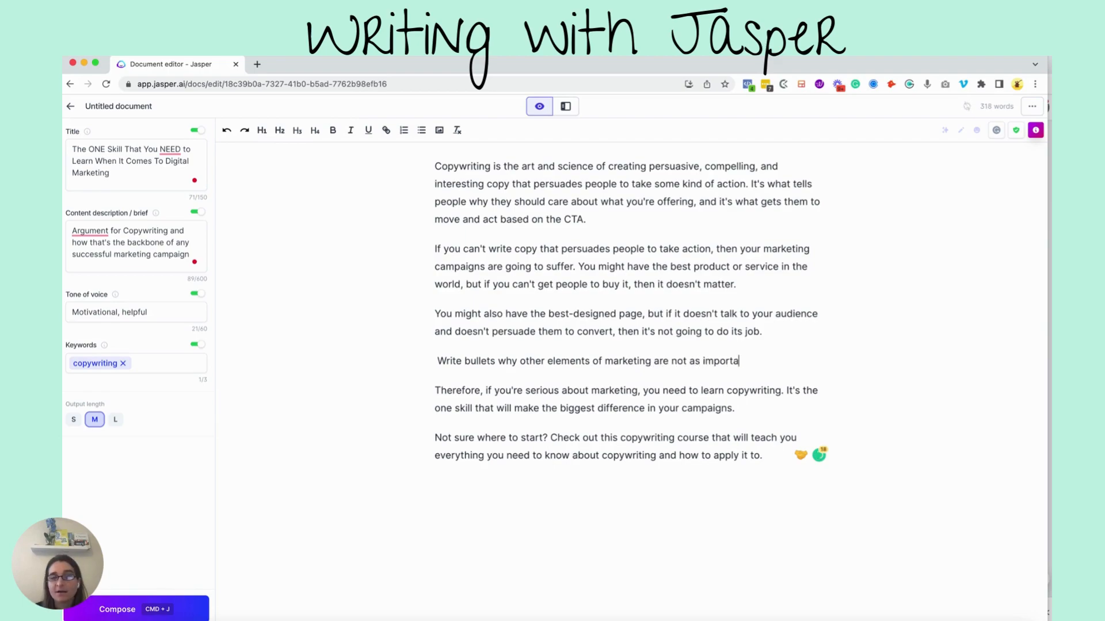
text(nt as copywriting)
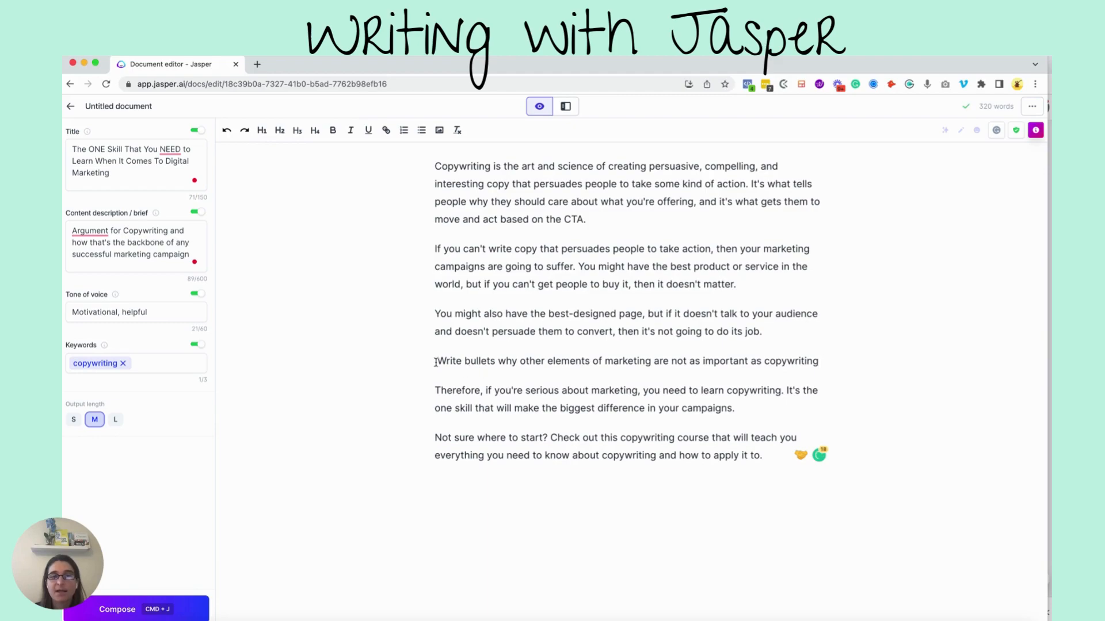
Have the AI carry out the selected bullets instruction and regenerate its output twice.
drag(436, 363, 929, 367)
key(super+j)
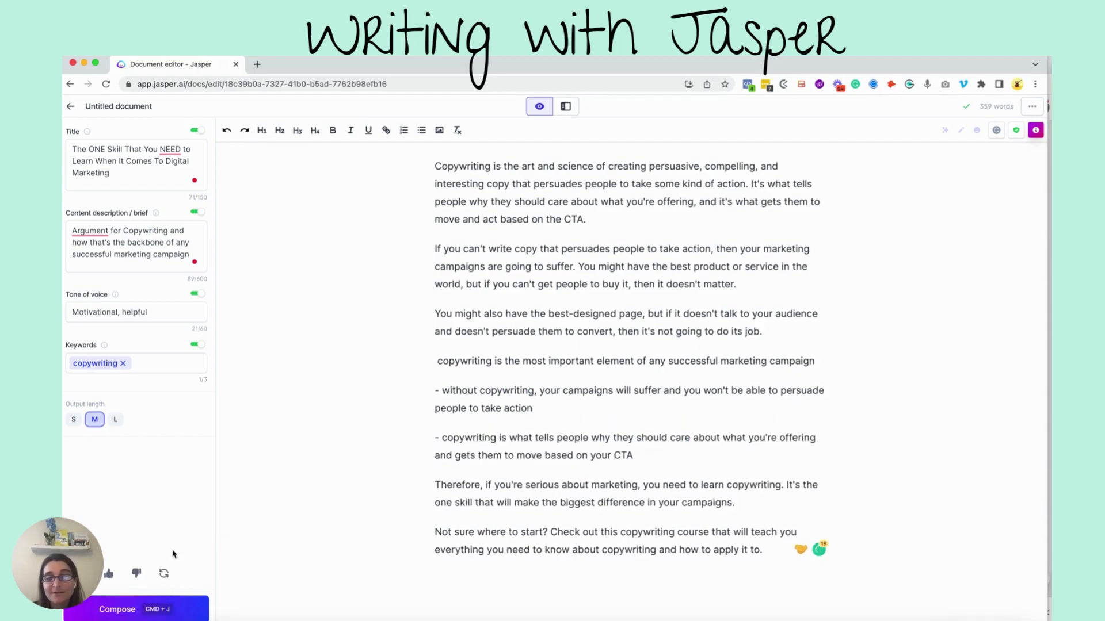
click(164, 574)
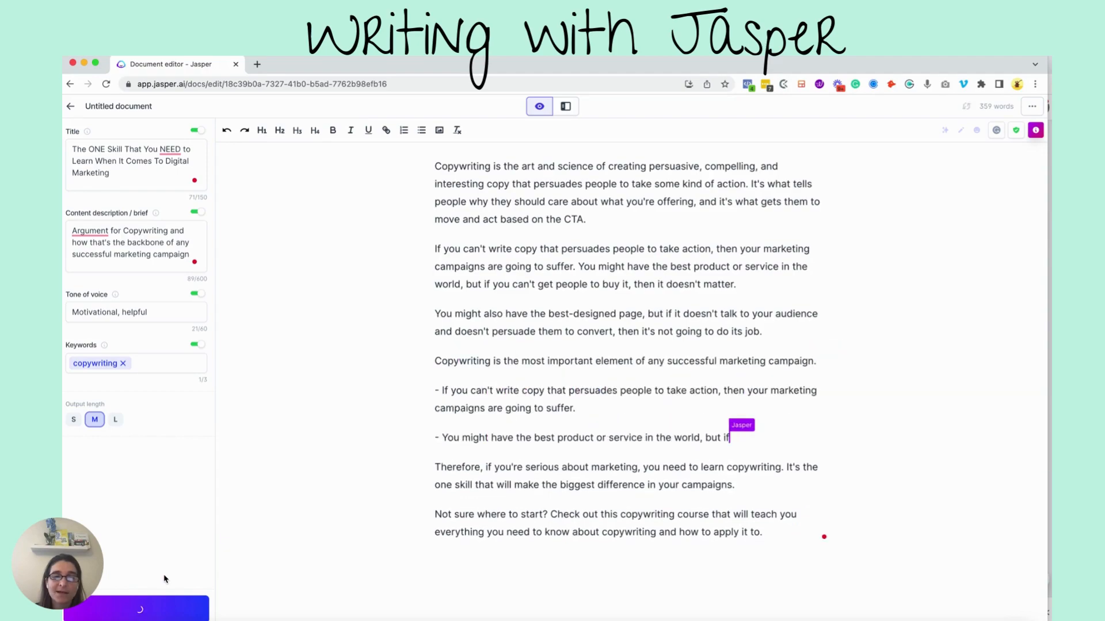
click(164, 577)
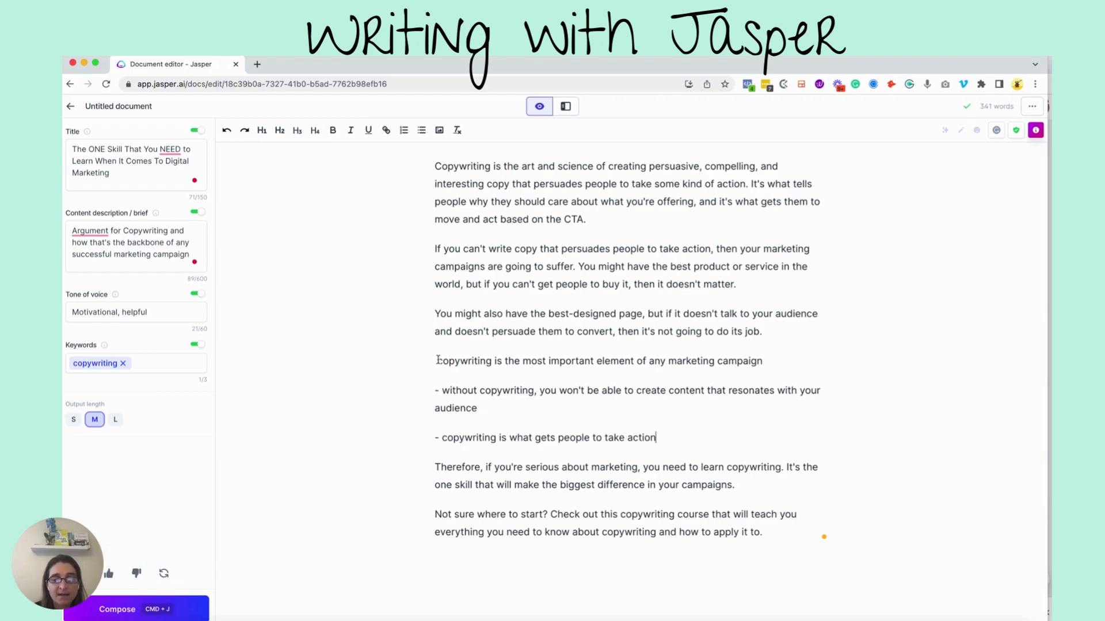
Replace the AI bullets below "do its job." with "Other elements of marketing include:" and have the AI continue the list.
drag(438, 360, 684, 439)
text(Other elements of marketing in)
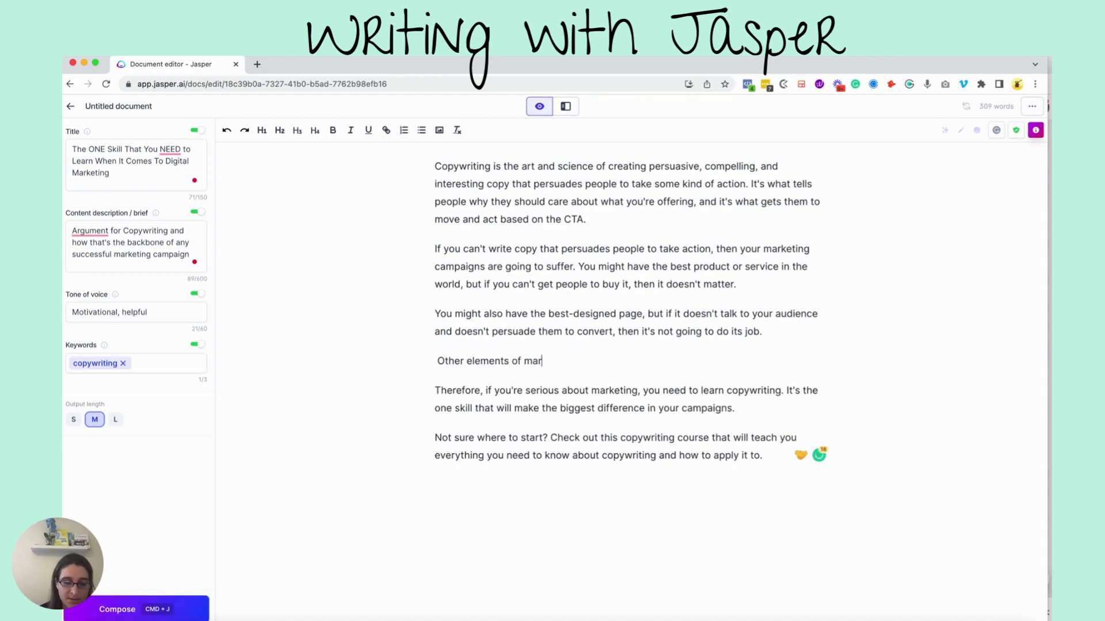
text(e:)
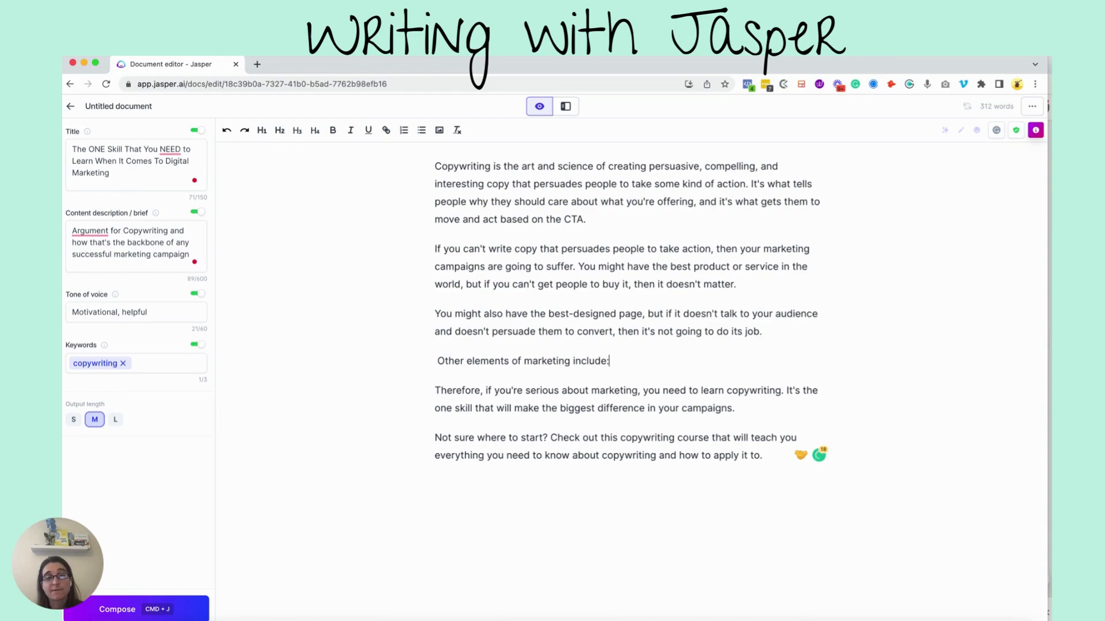
click(196, 609)
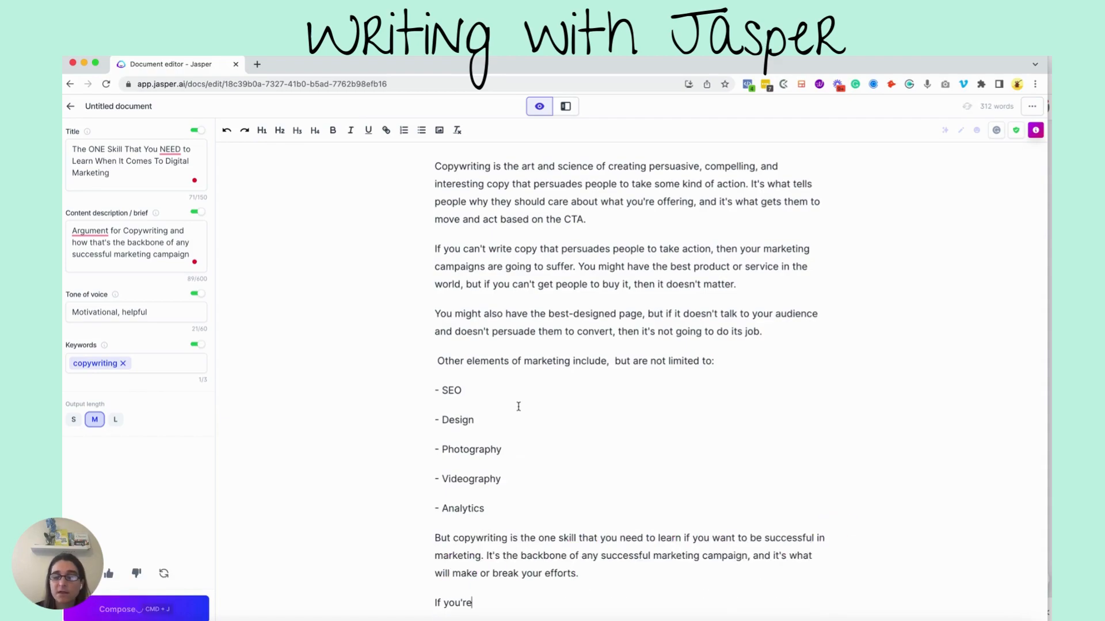
scroll(519, 406, down, 1)
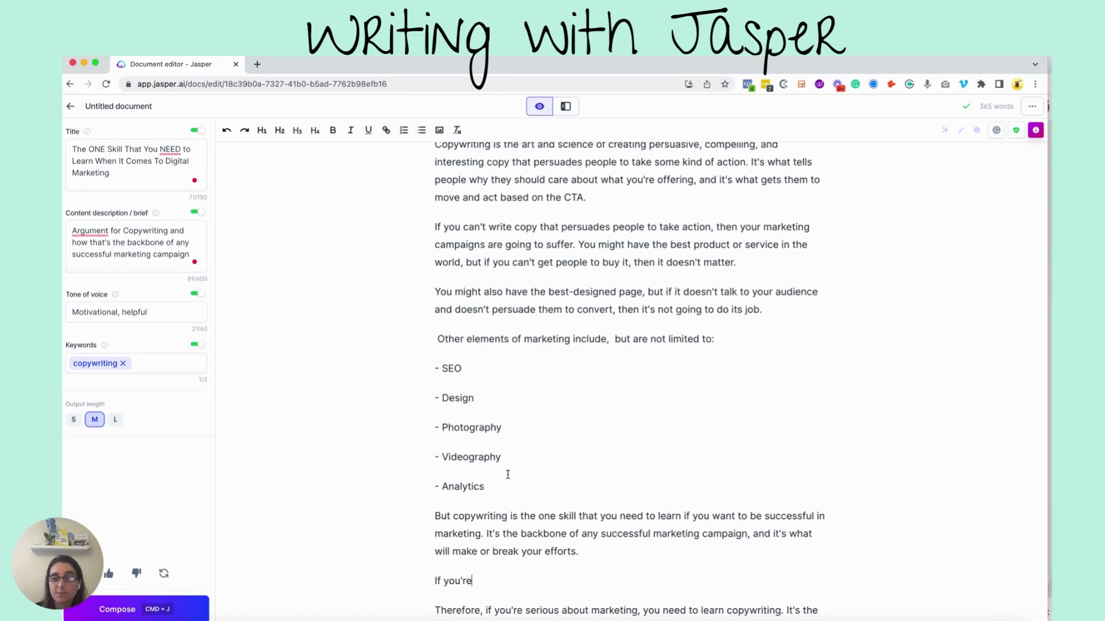
scroll(513, 472, down, 2)
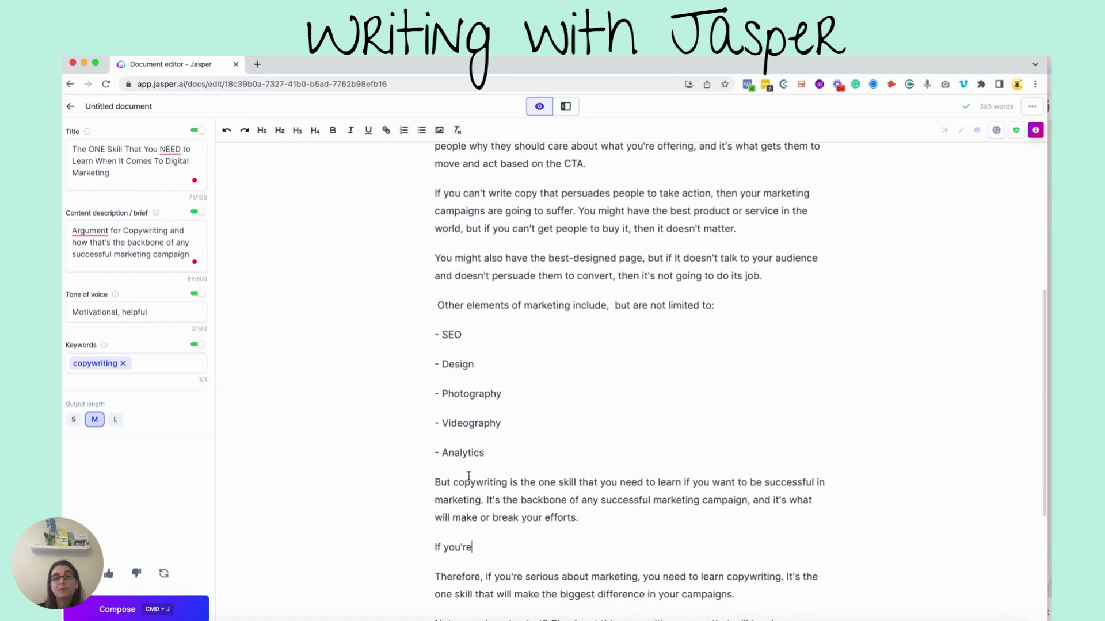
Rewrite the opening below the "Analytics" item as "But copywriting is the root of where everything comes from." and split off the remaining text.
double_click(545, 482)
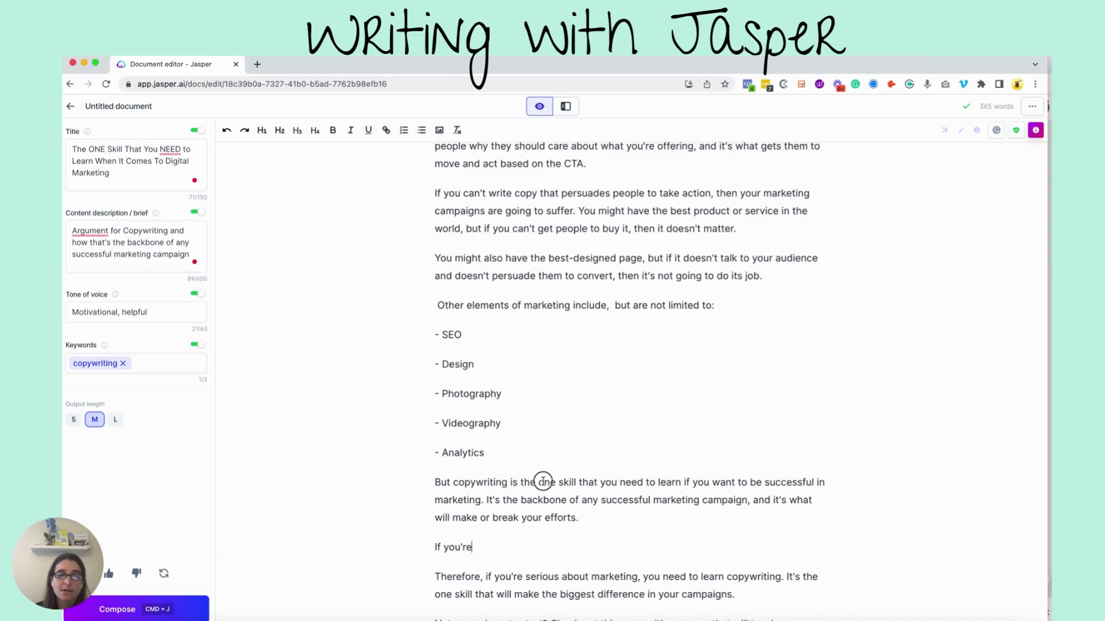
text(root of w)
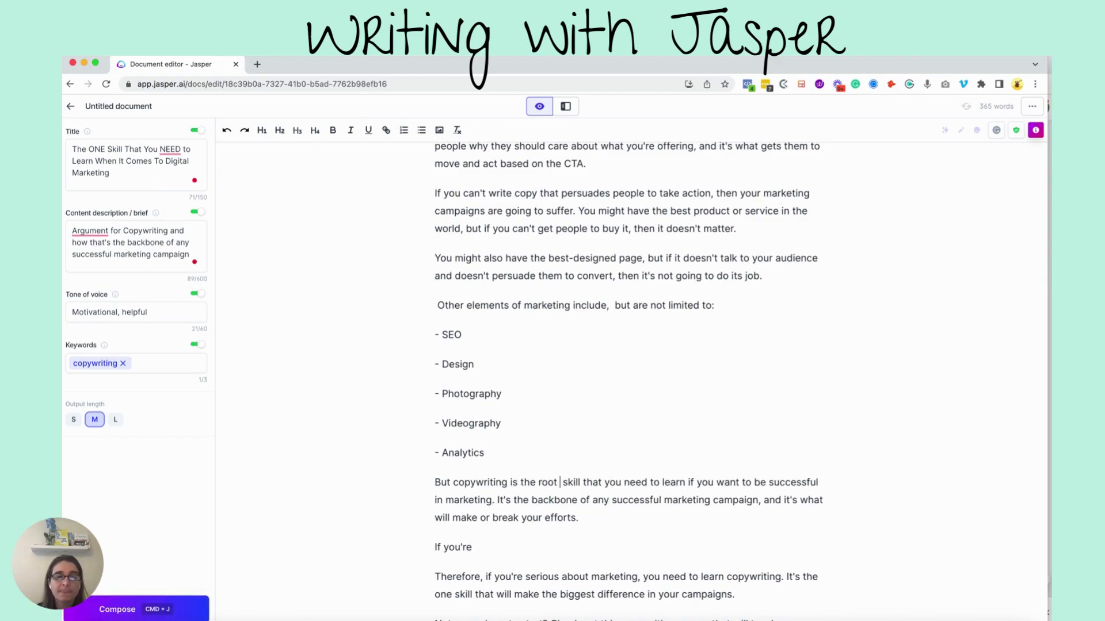
text(here evertyhing c)
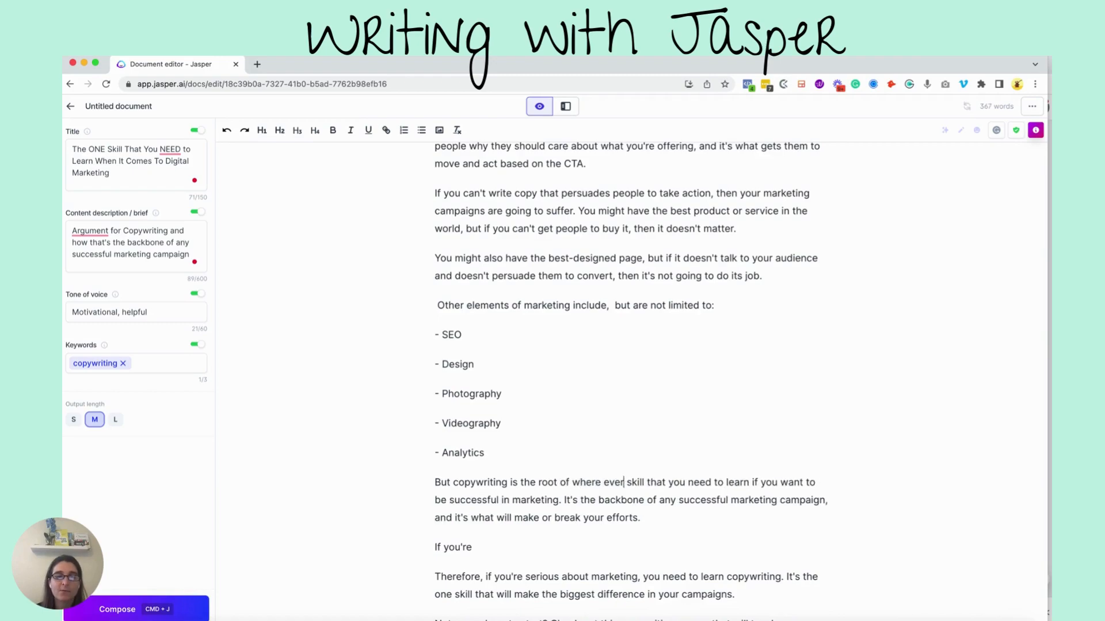
text(omes from.)
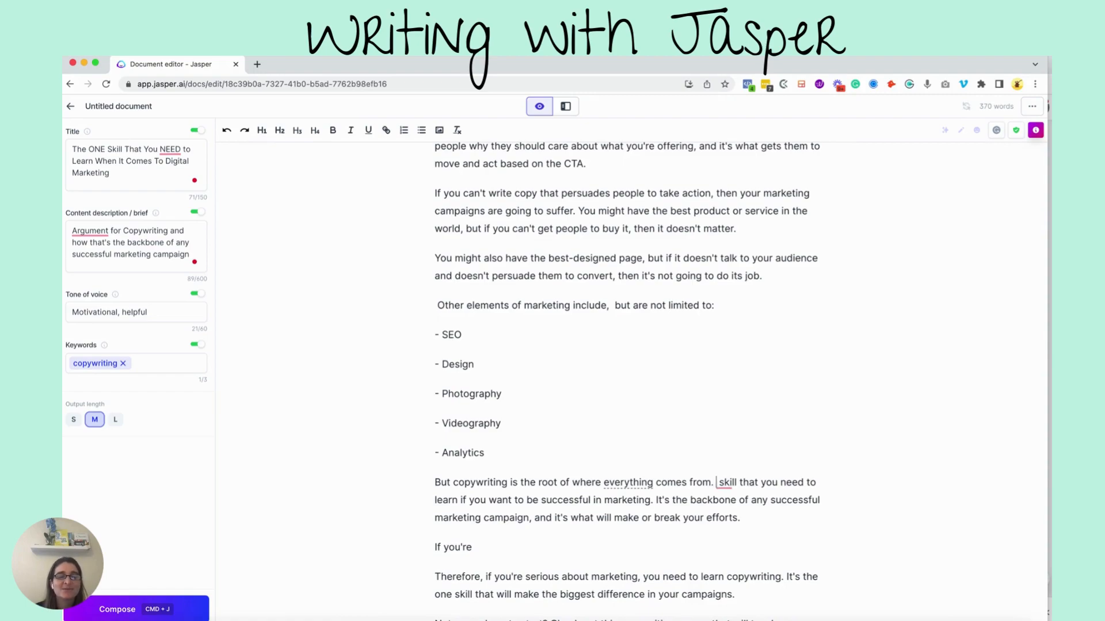
key(Return)
Write the paragraph "SEO gets to bring in traffic, but if you don't convert that traffic is pointless." before the leftover AI text.
text(SEO gets )
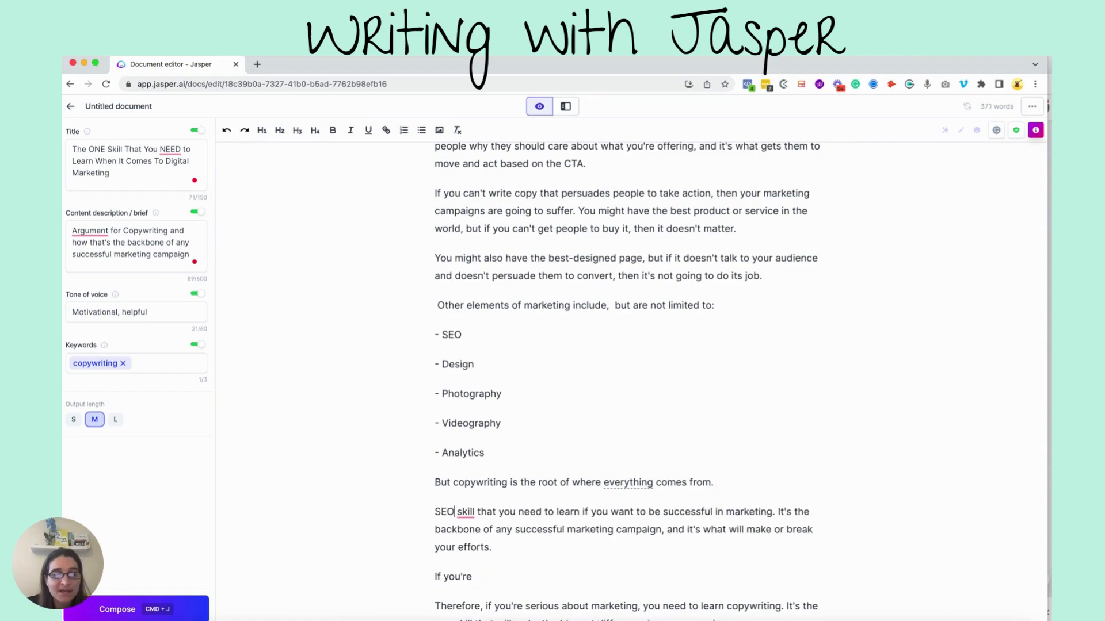
text(to)
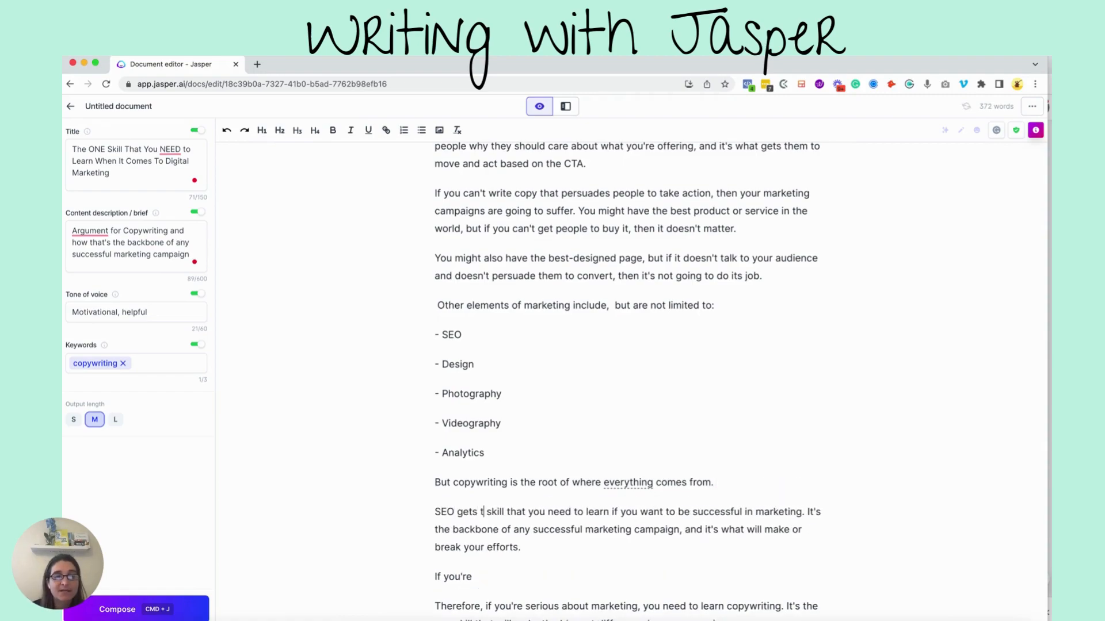
text( bring)
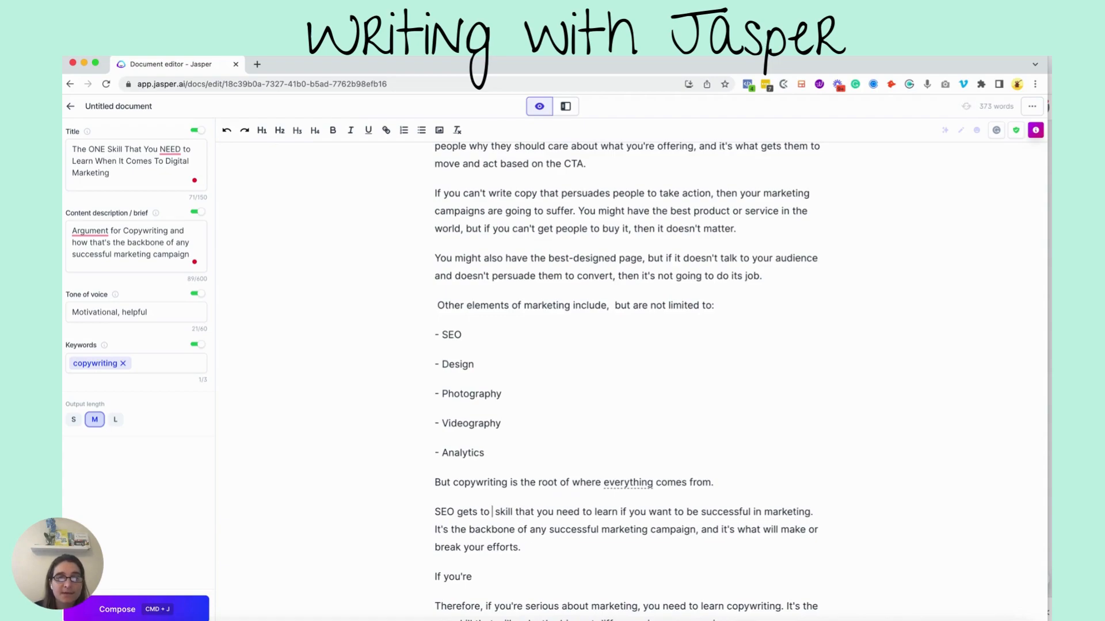
text( in traffic, but i)
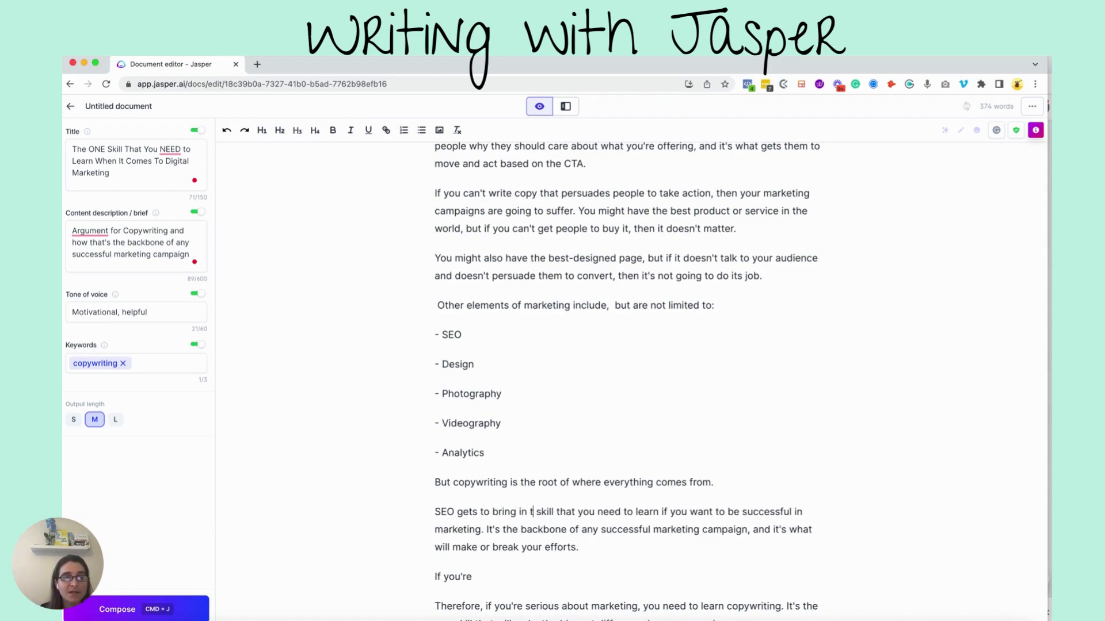
text(f you do)
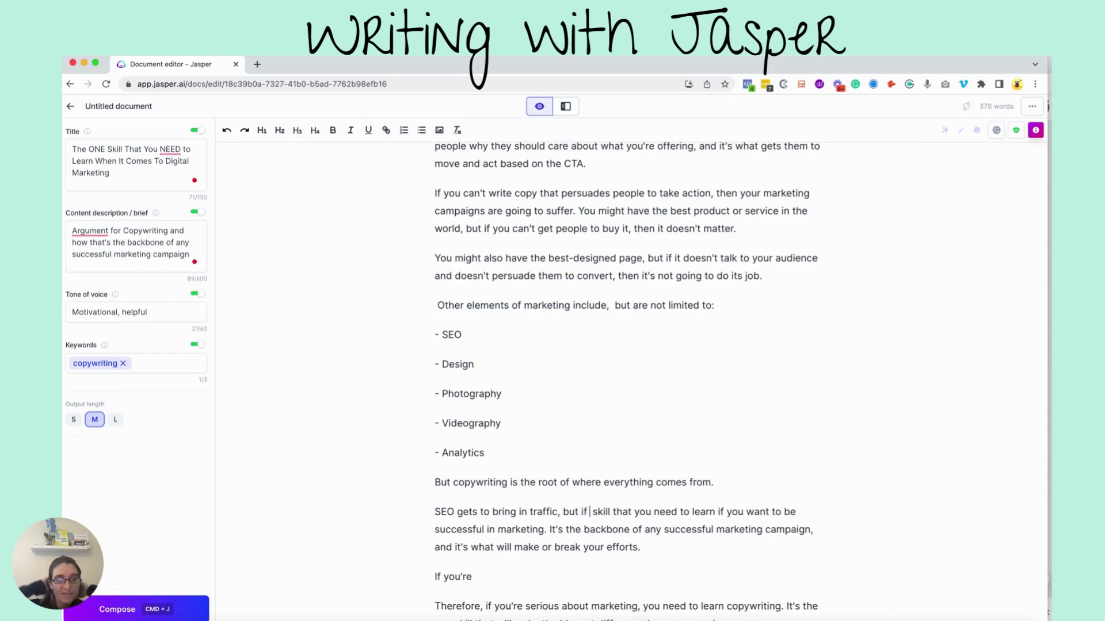
text(n't convert th)
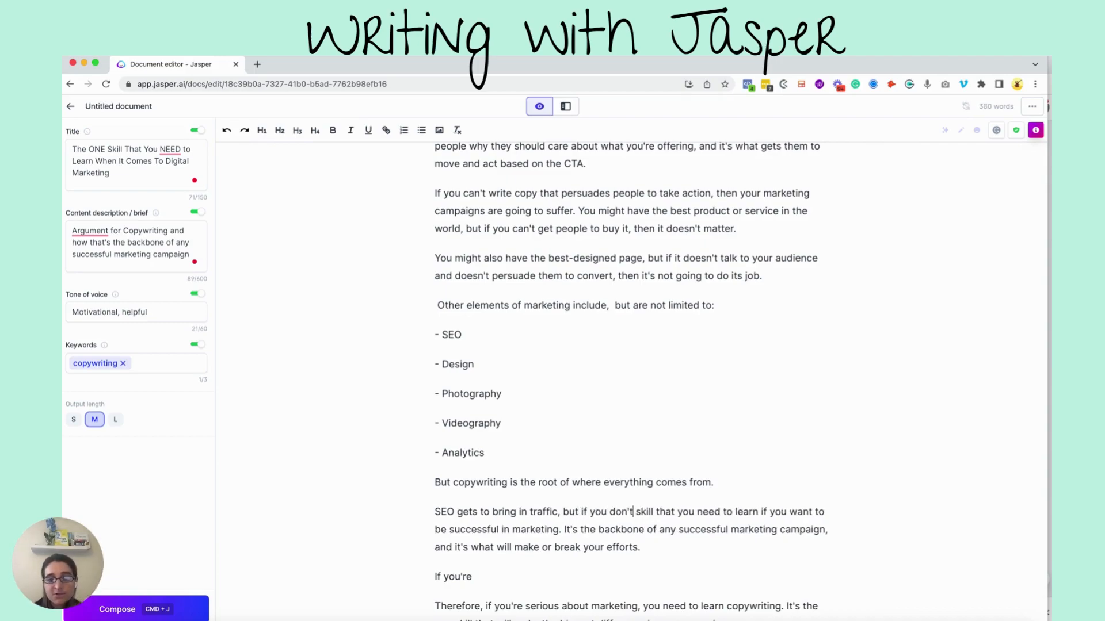
text(at traffic is pointless.)
key(Return)
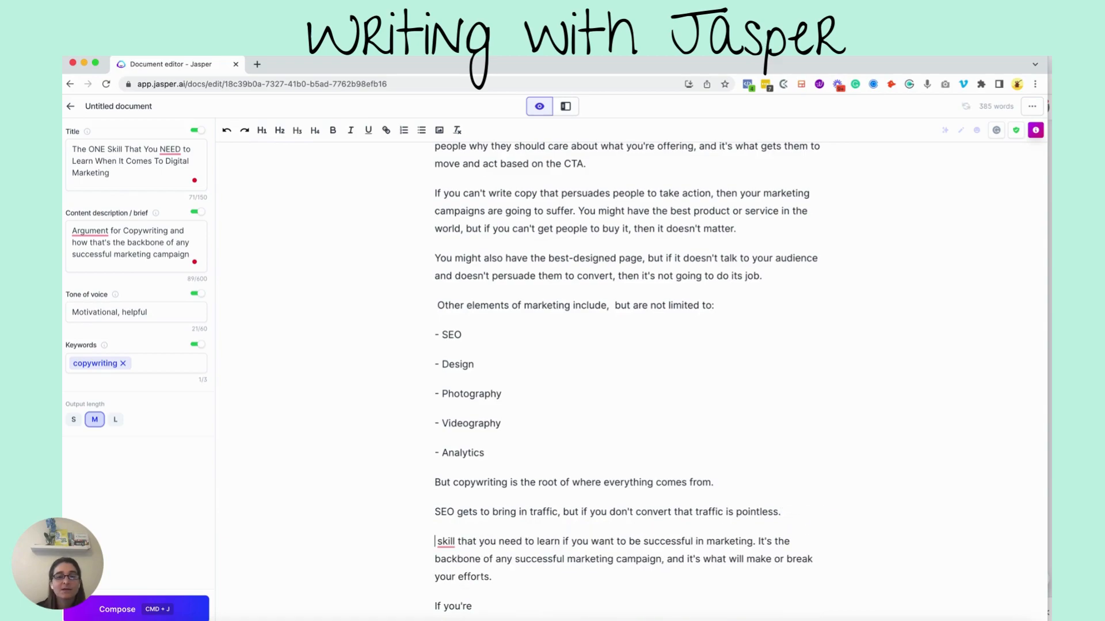
Start a paragraph with "Design is great, but even a beautiful page needs to have copywriting elements to convert people." below the SEO sentence.
text(Design is great, but if)
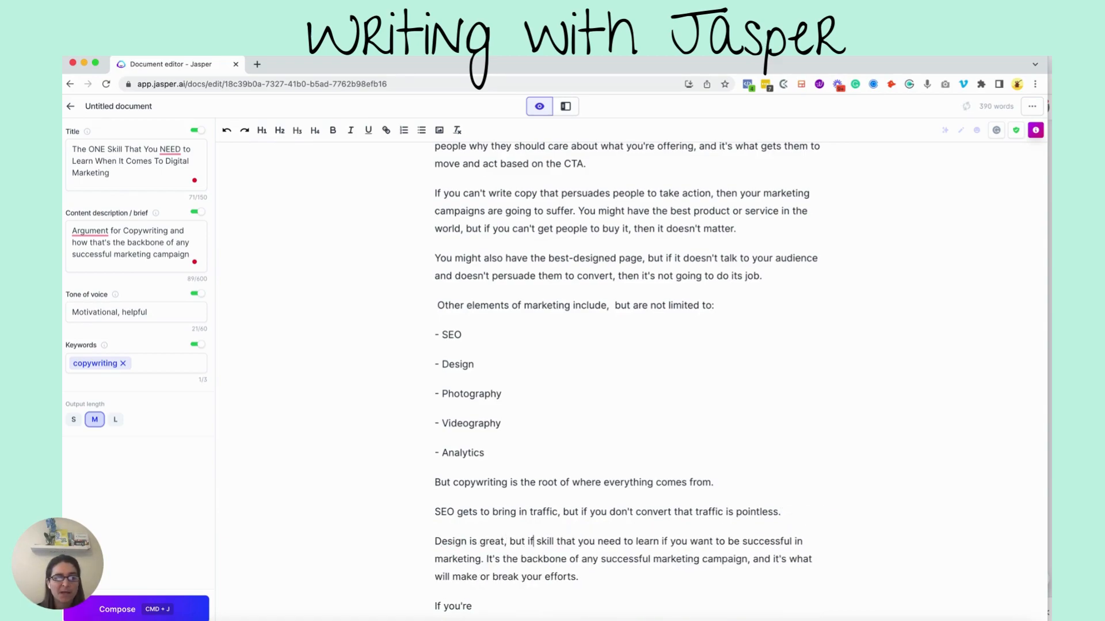
scroll(543, 473, down, 5)
key(BackSpace)
key(BackSpace)
text(even a b)
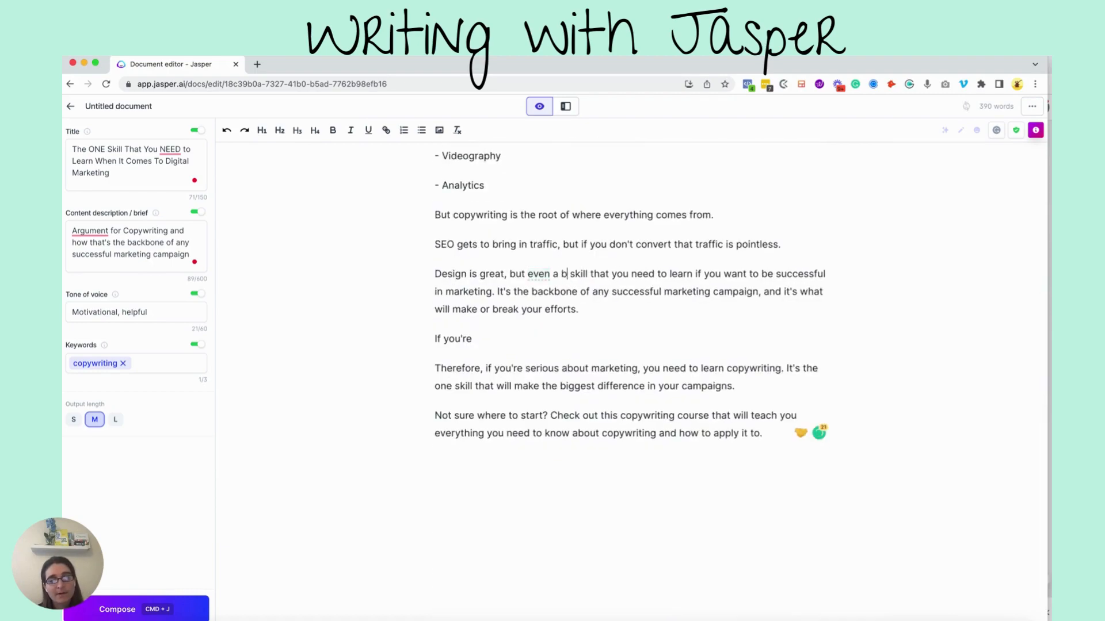
text(eautiful page ne)
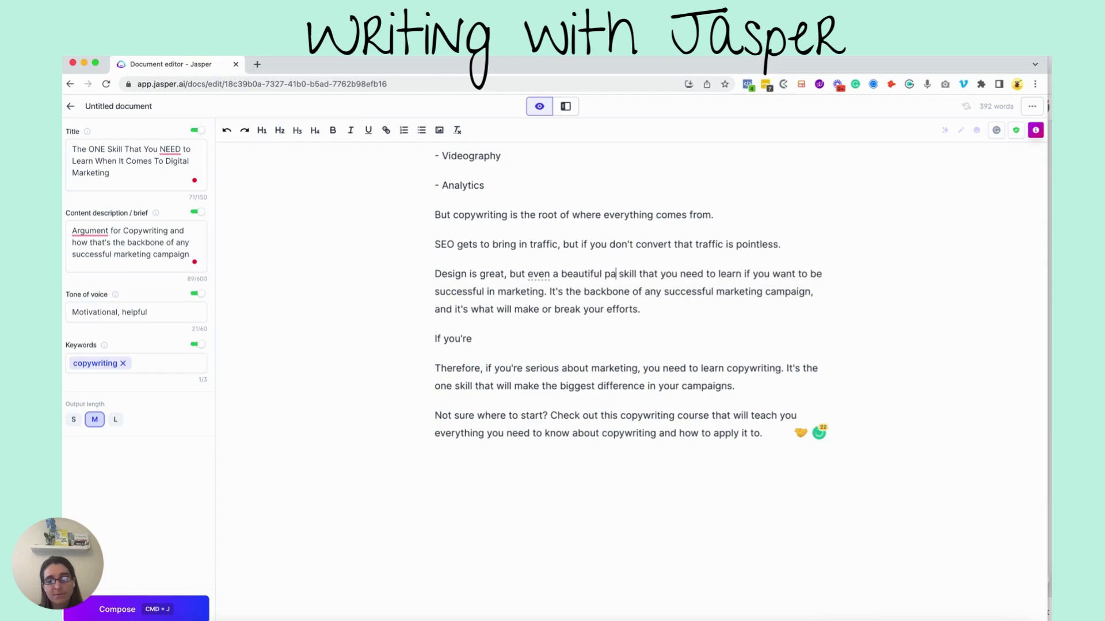
text(eds to have cop)
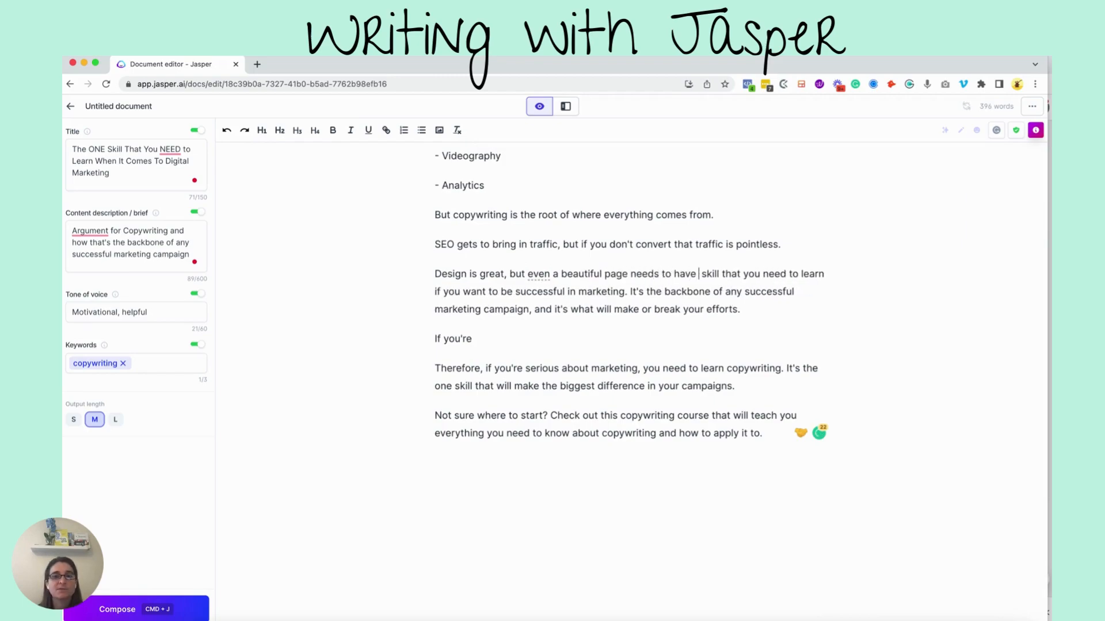
text(ywriting element)
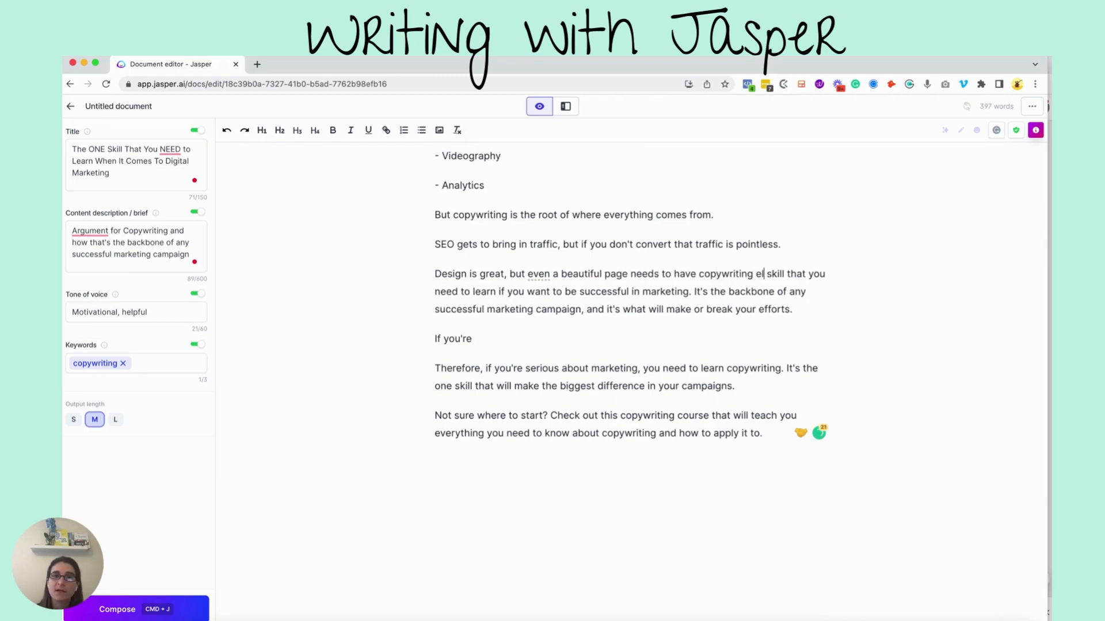
text(s to convert peop)
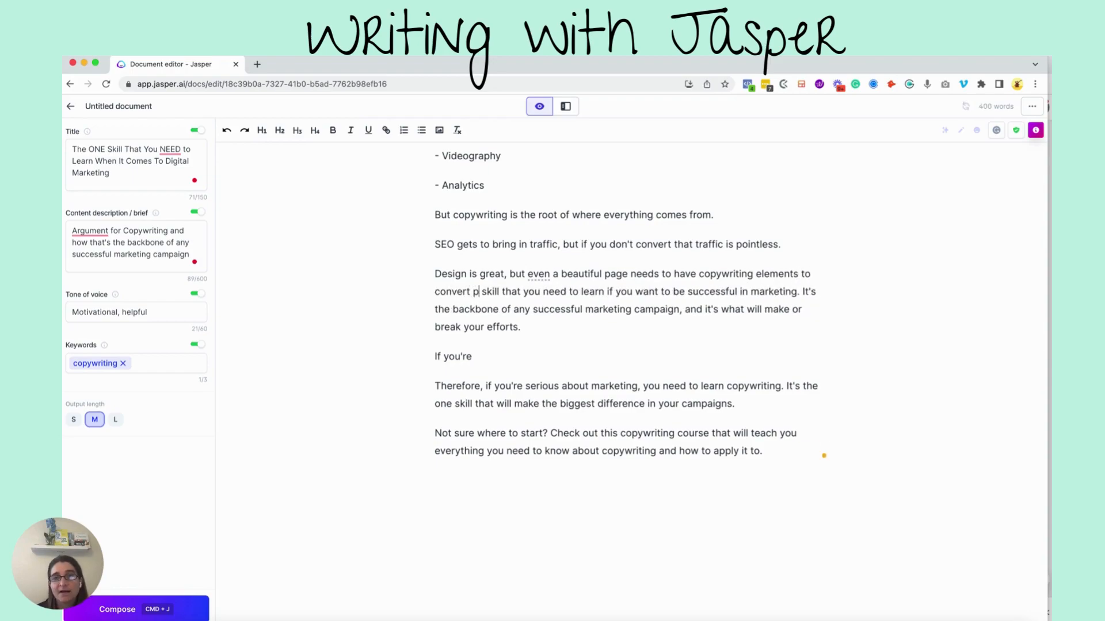
End the design paragraph with "Design is not going to speak the language of the audience." and separate it from the leftover text.
text(le. Design is not)
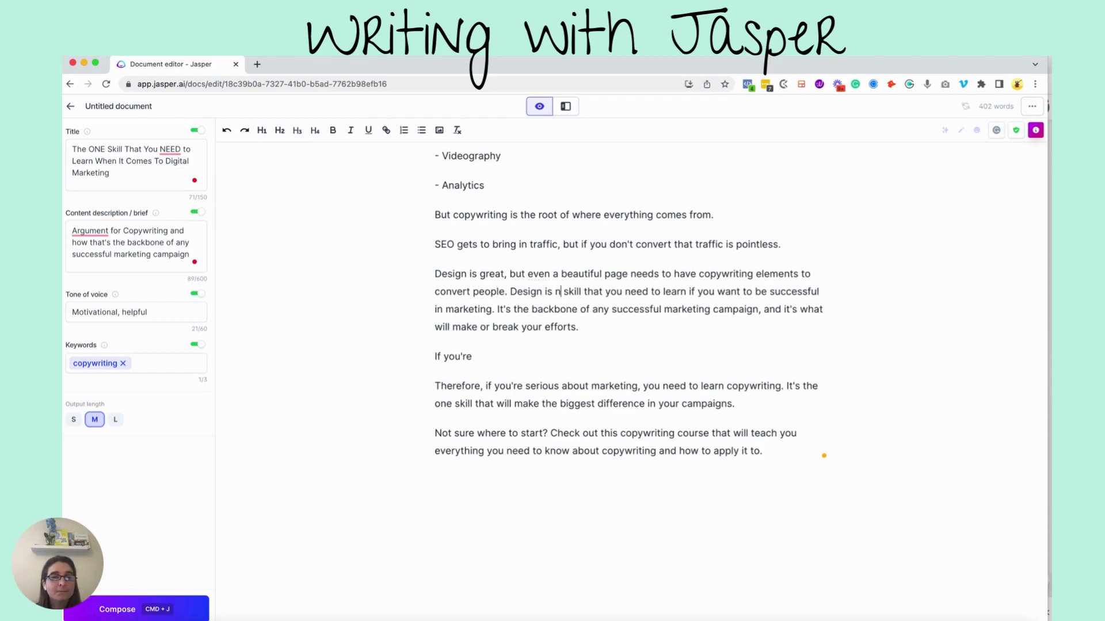
text( going to speak)
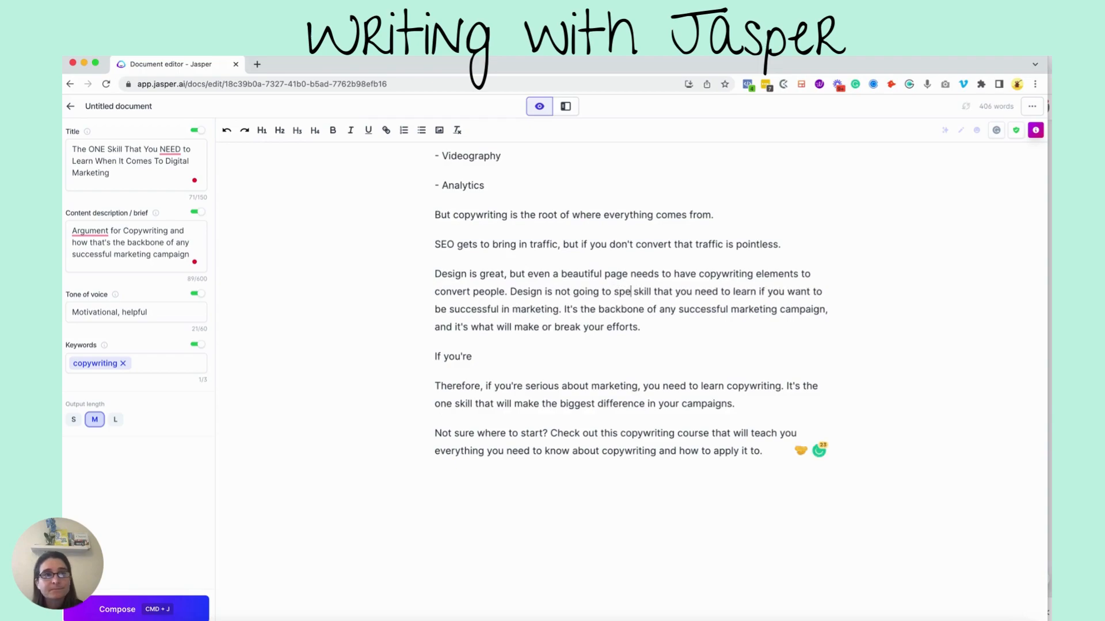
text( the language of the)
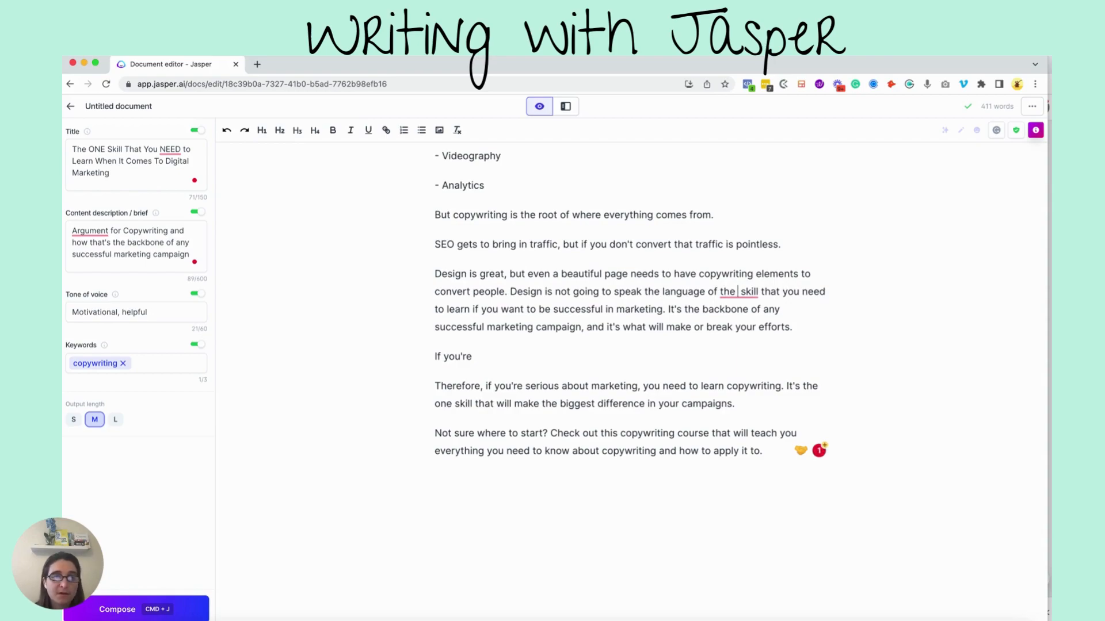
text(audience.)
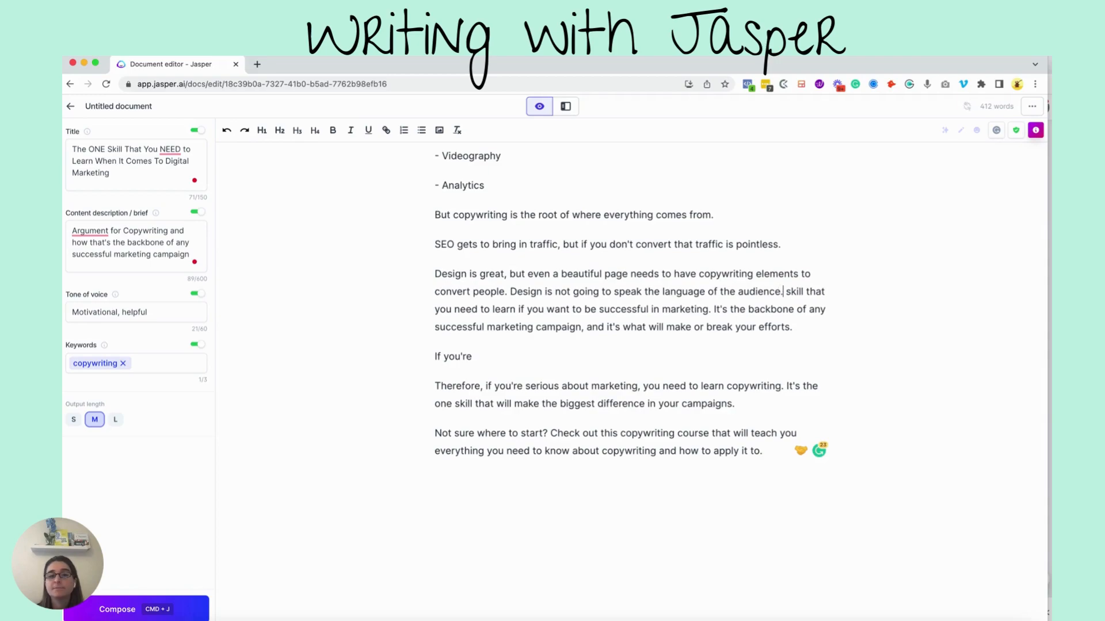
key(Return)
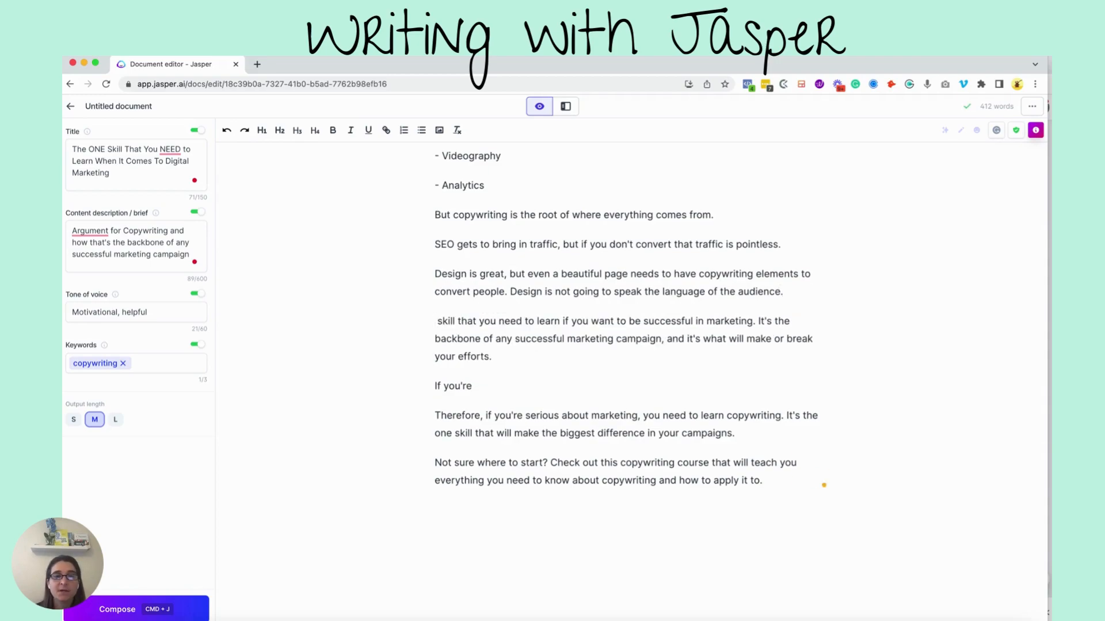
Begin a paragraph with "Photography is important, but we" and delete the leftover AI text from "skill that you need" through "If you're".
scroll(625, 371, up, 1)
text(Photography is important, but we ned o de)
key(BackSpace)
key(BackSpace)
key(BackSpace)
key(BackSpace)
key(BackSpace)
key(BackSpace)
key(shift+Down)
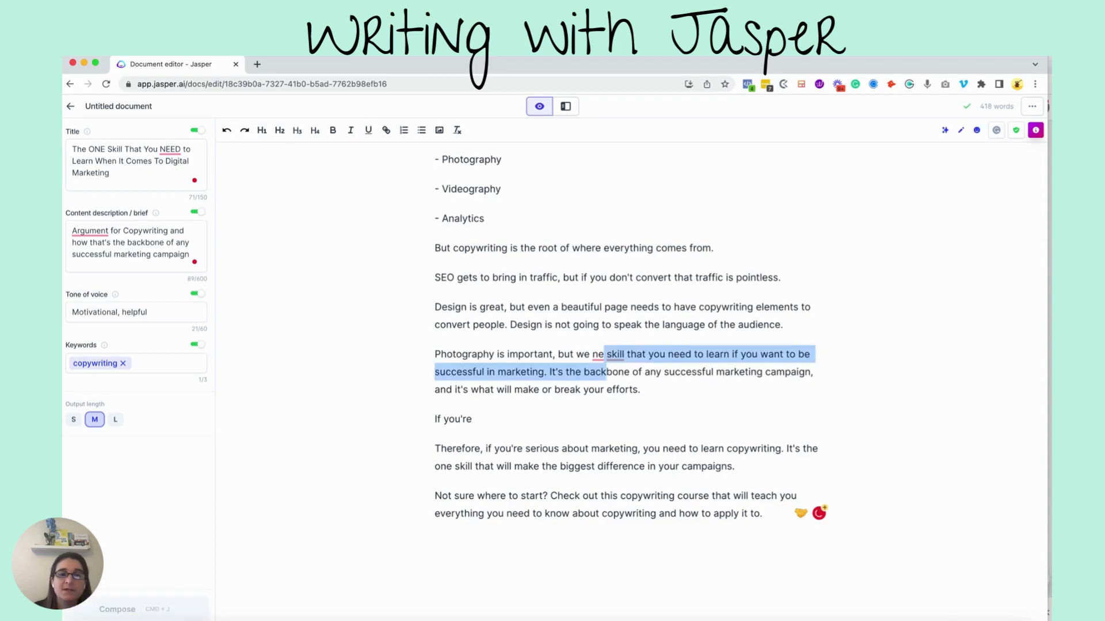
key(shift+Down)
key(shift+Down)
key(BackSpace)
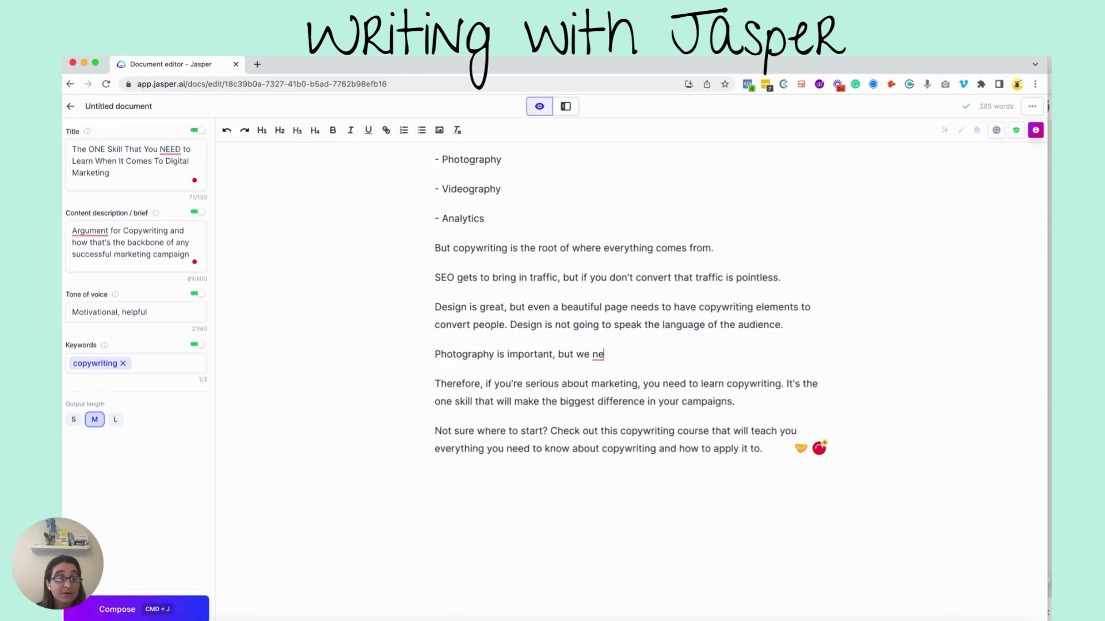
Complete the photography sentence with "need to describe what is the image about and how to take action.".
text(ed to describe )
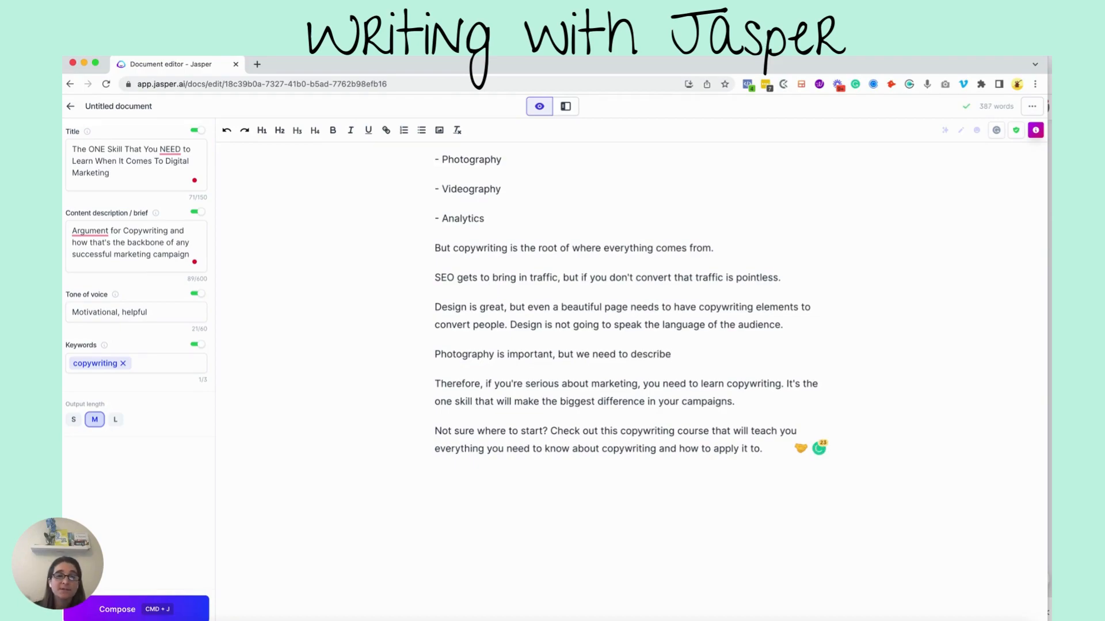
text(wht)
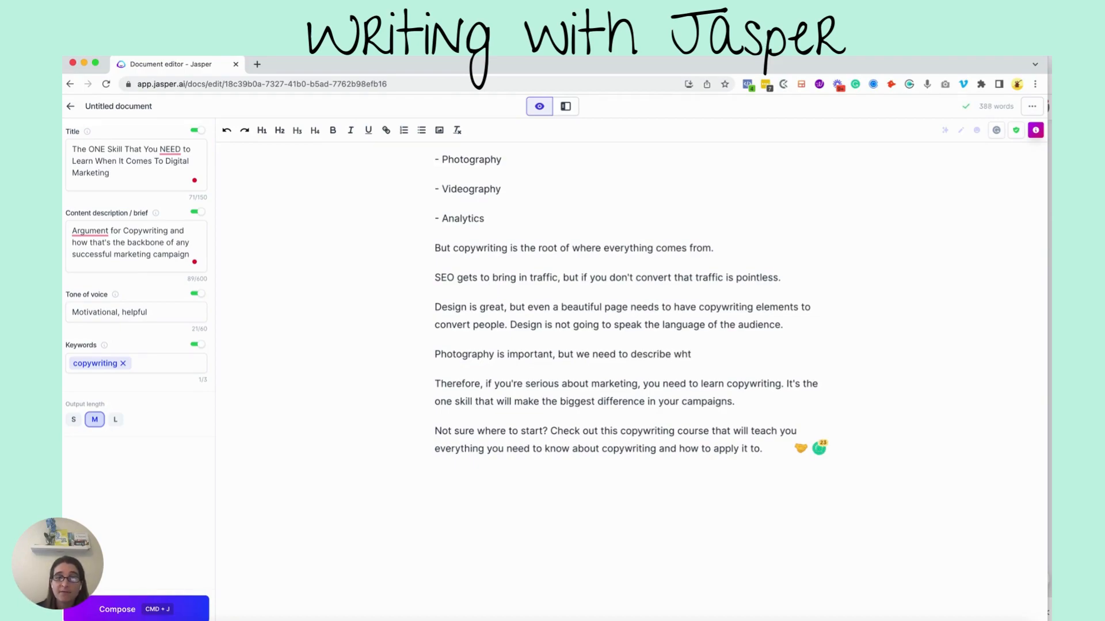
key(BackSpace)
text(at is )
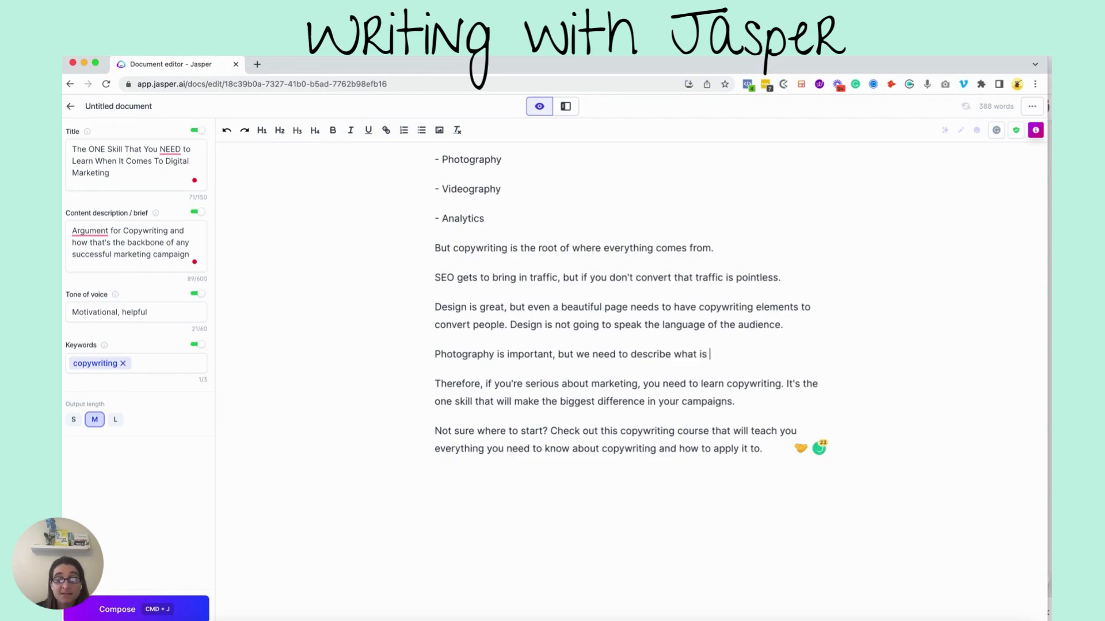
text(the image about and how to)
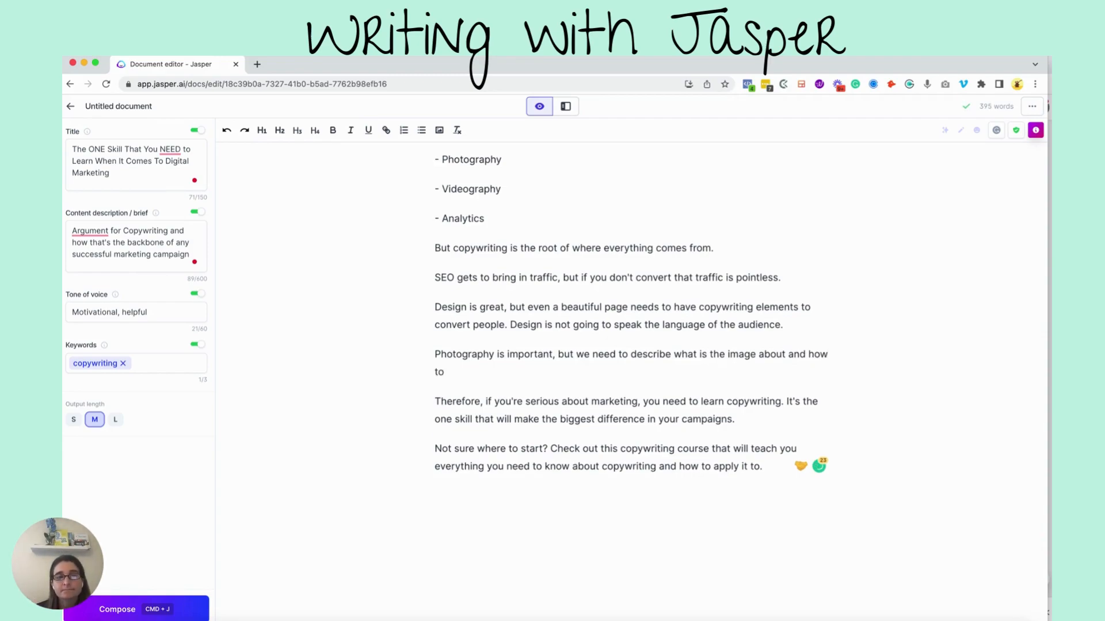
text( take action.)
key(Return)
Write the paragraph "Videography is also important, but without the right script (copywriting), then it doesn't do its job." above "Therefore".
text(Videography is also i)
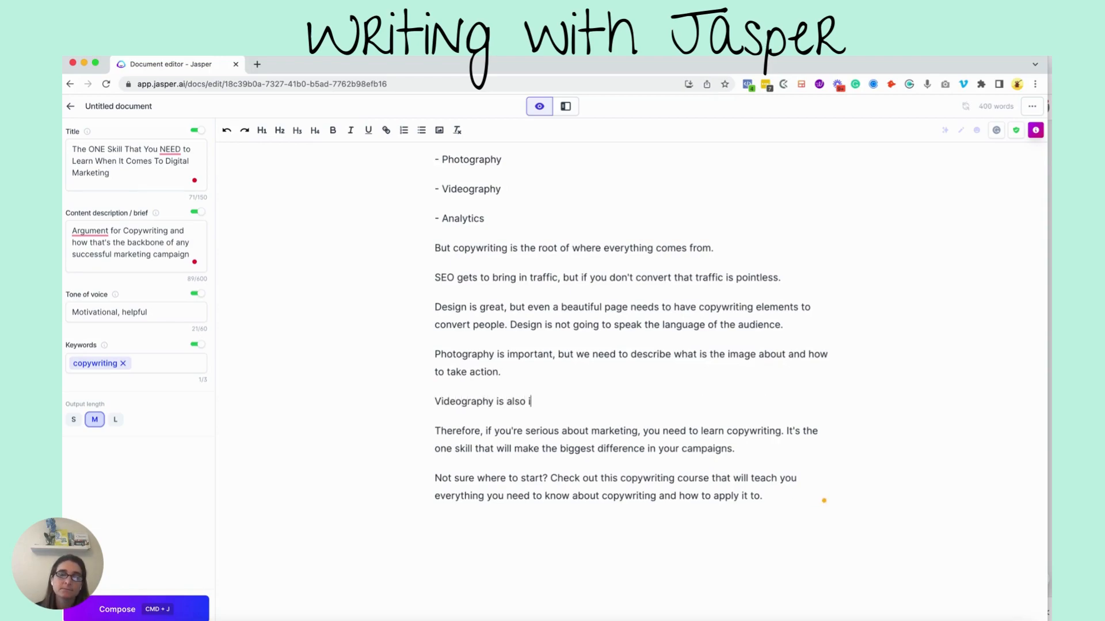
text(mporta)
key(BackSpace)
text(tat)
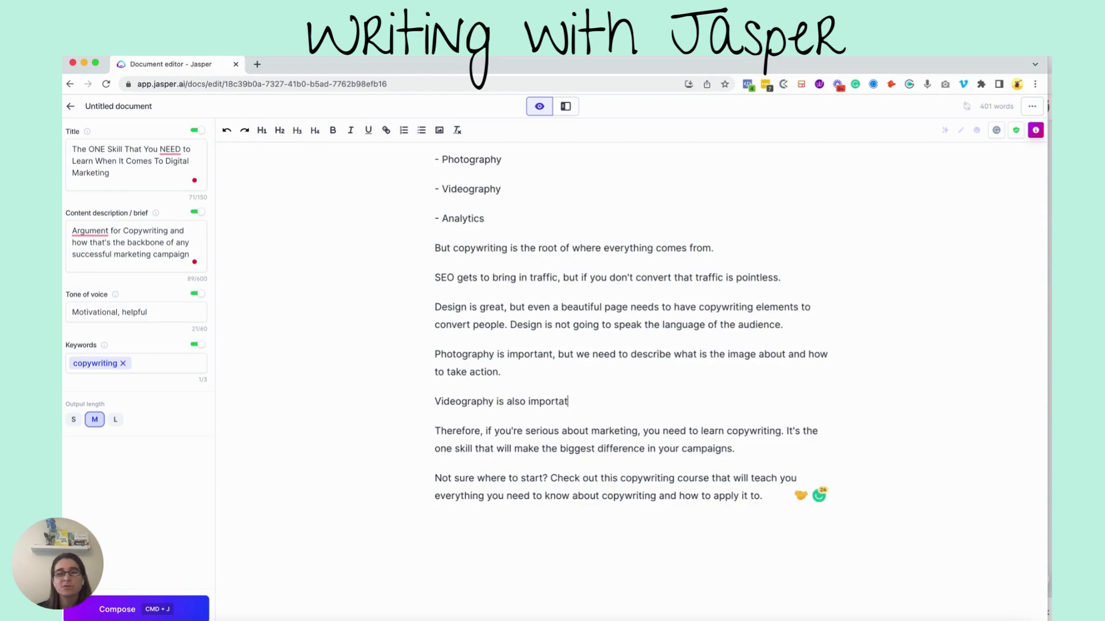
key(BackSpace)
text(nt, but without the )
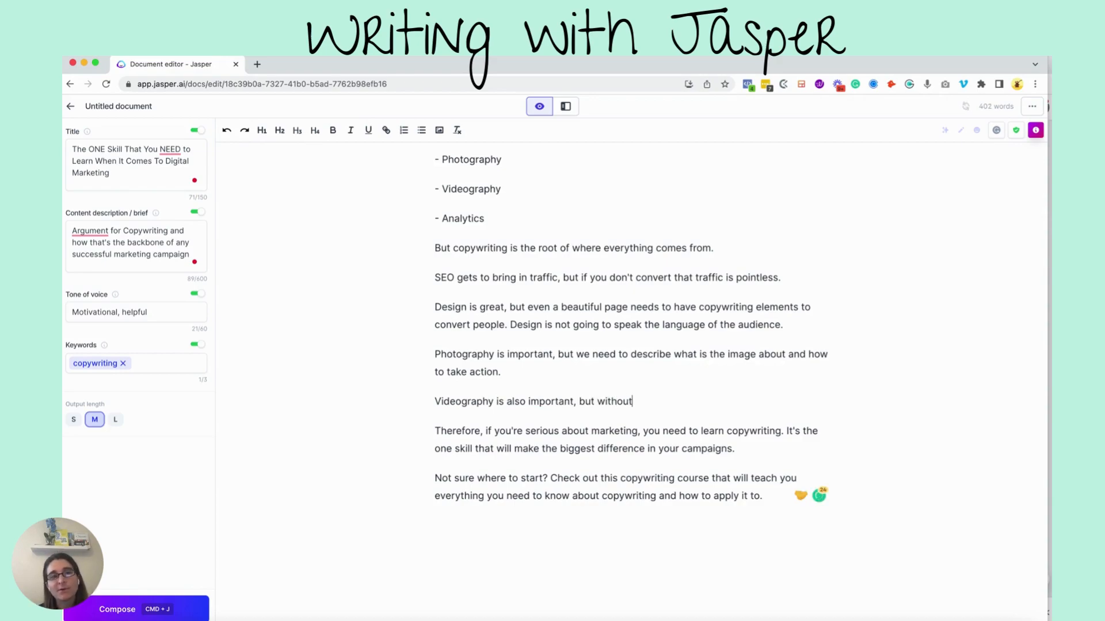
text(wi)
text(right script (c)
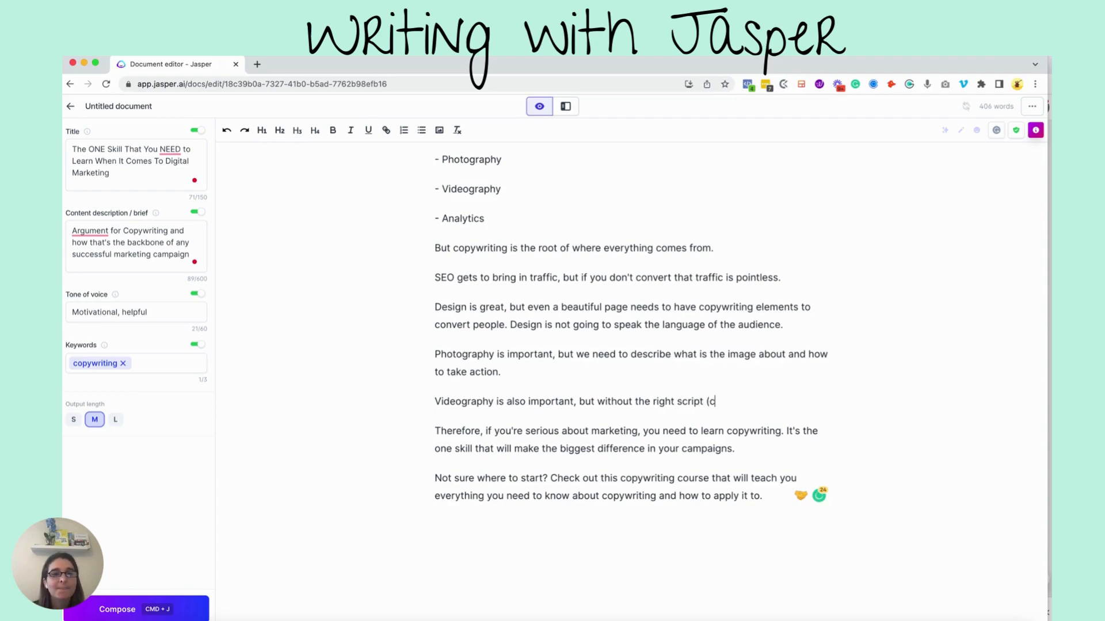
text(opyr)
key(BackSpace)
text(wrtin)
key(BackSpace)
text(iting), then)
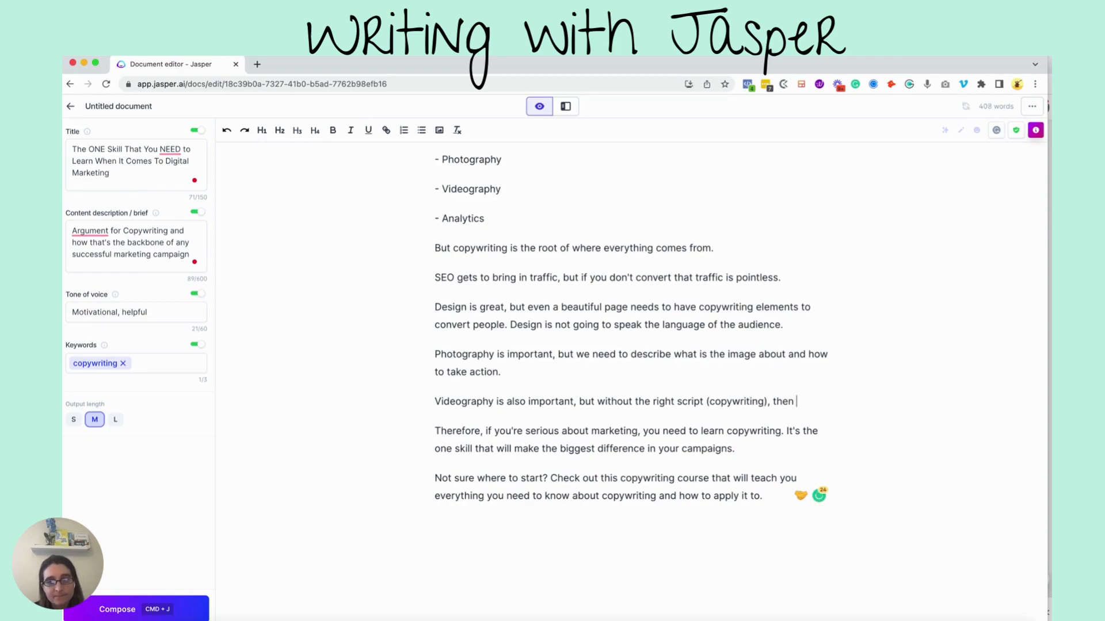
text( it doesn't )
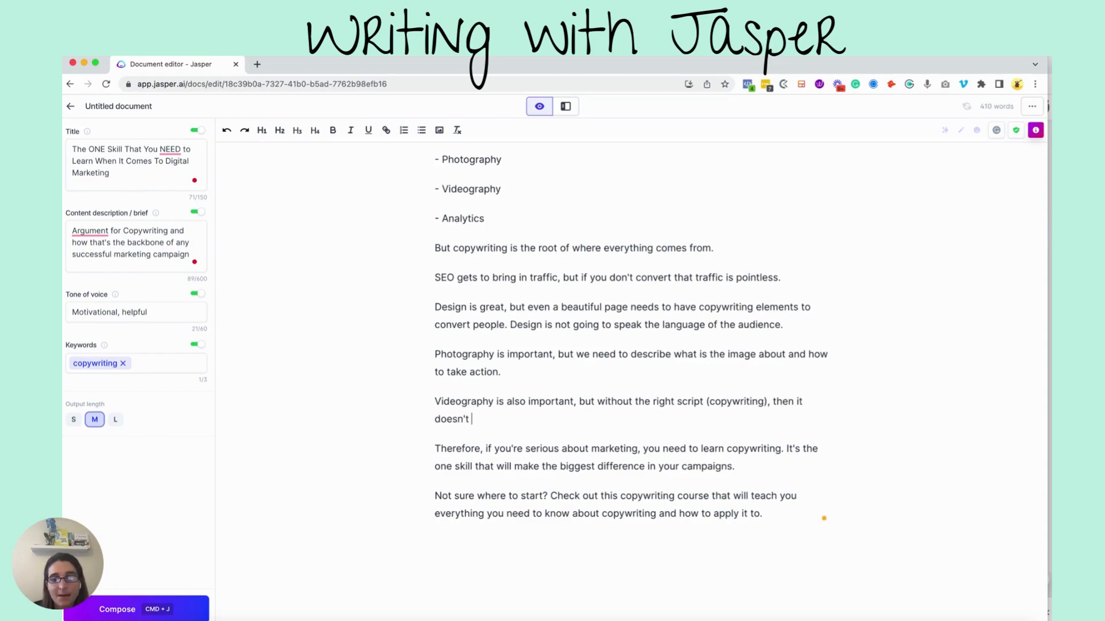
text(do its job.)
key(Return)
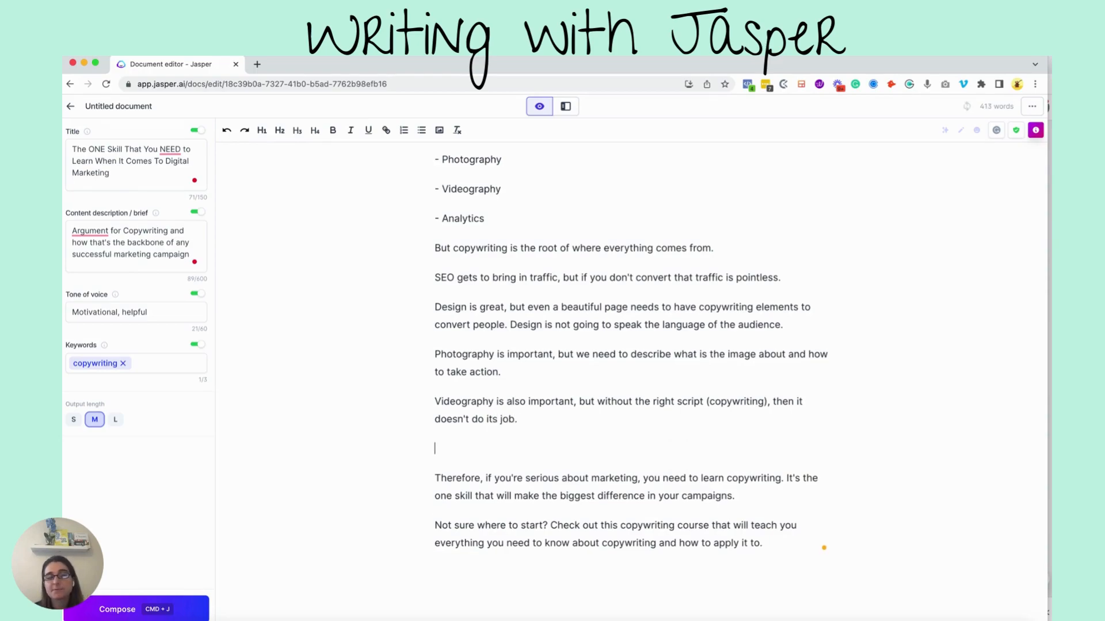
Write "Analytics are important, and the way to measure the campaigns, but without copywriting, you don't have any number" above "Therefore".
text(Analytics are important, and the way to )
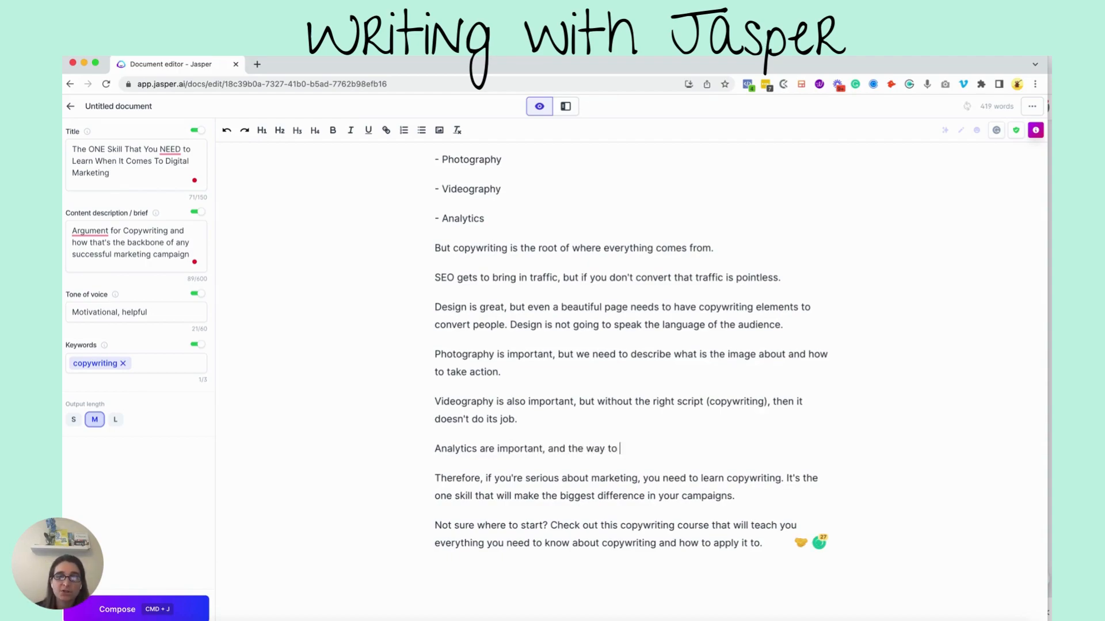
text(measure the)
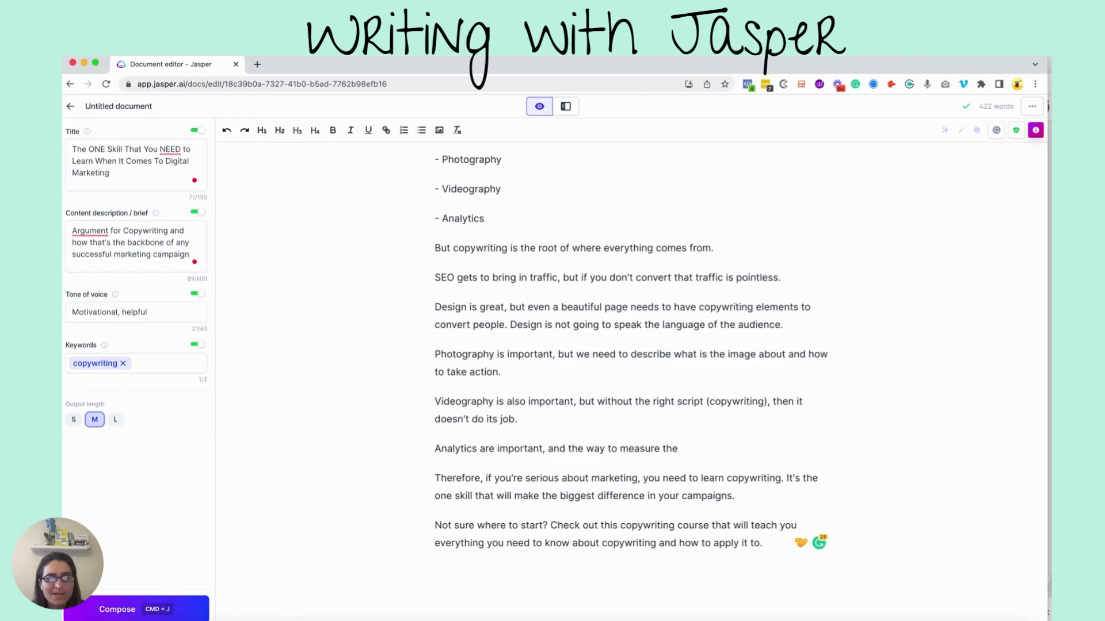
text(ampi)
key(BackSpace)
text(aig)
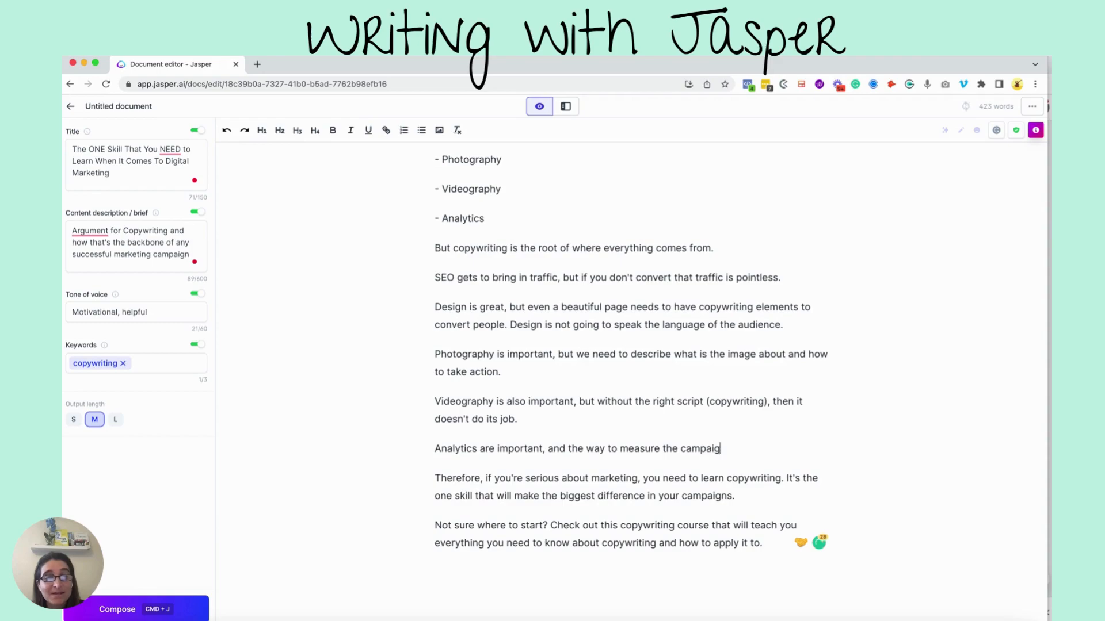
text(ns, but without c)
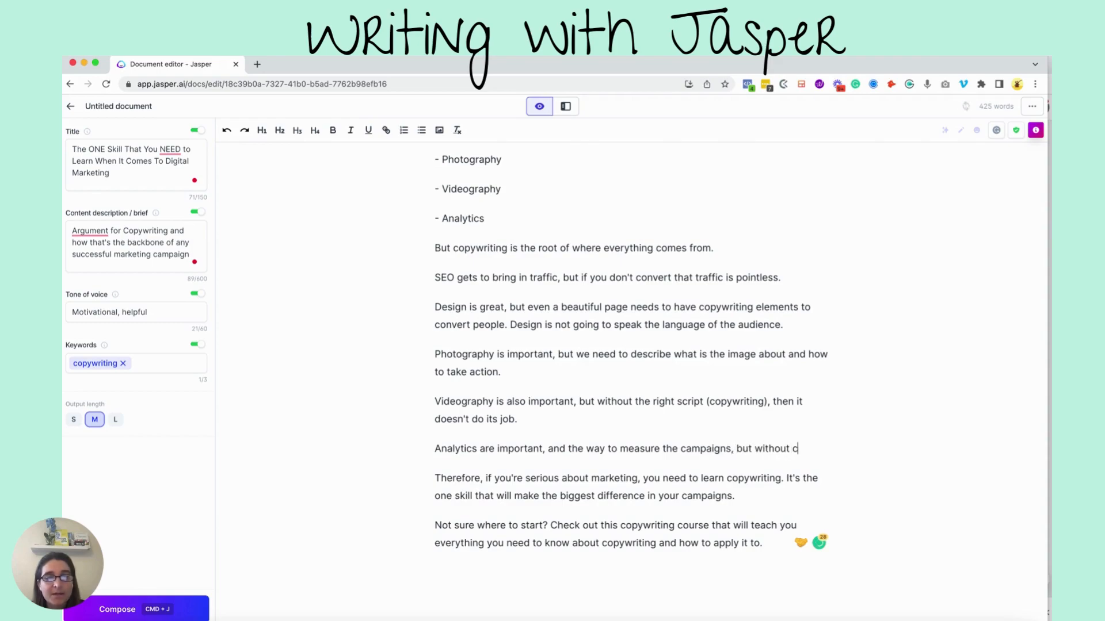
text(opywriting,)
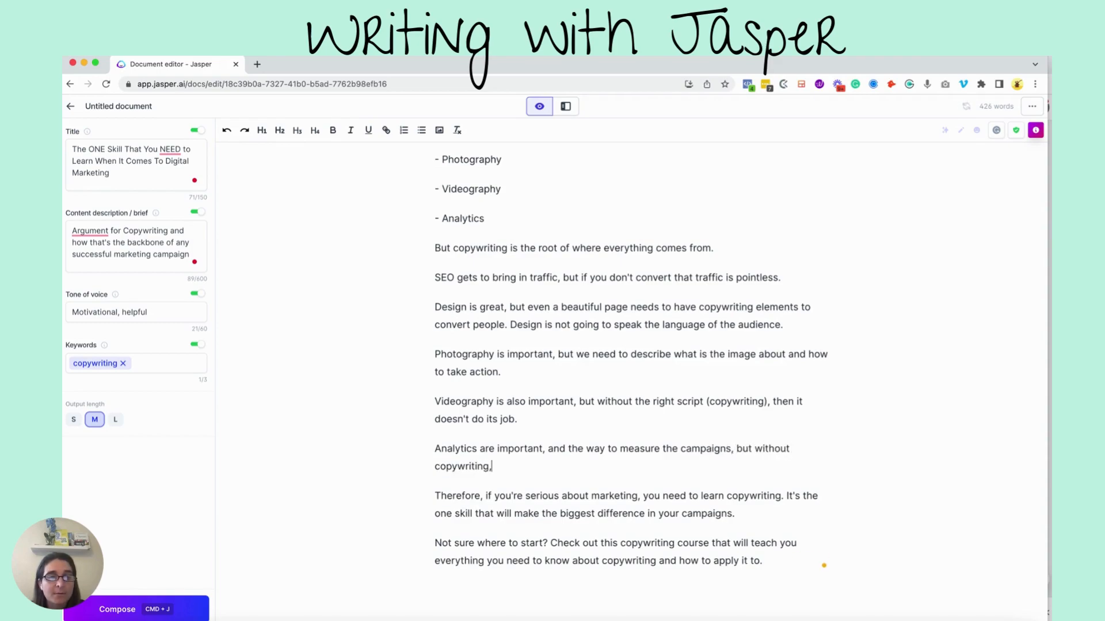
text( you )
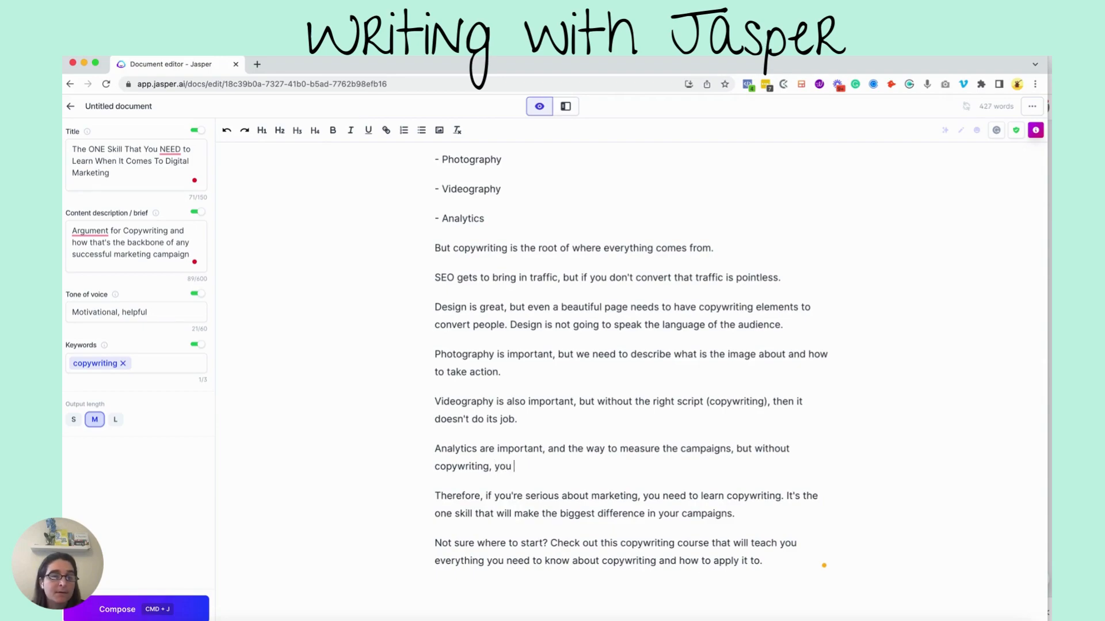
text(don't have any number)
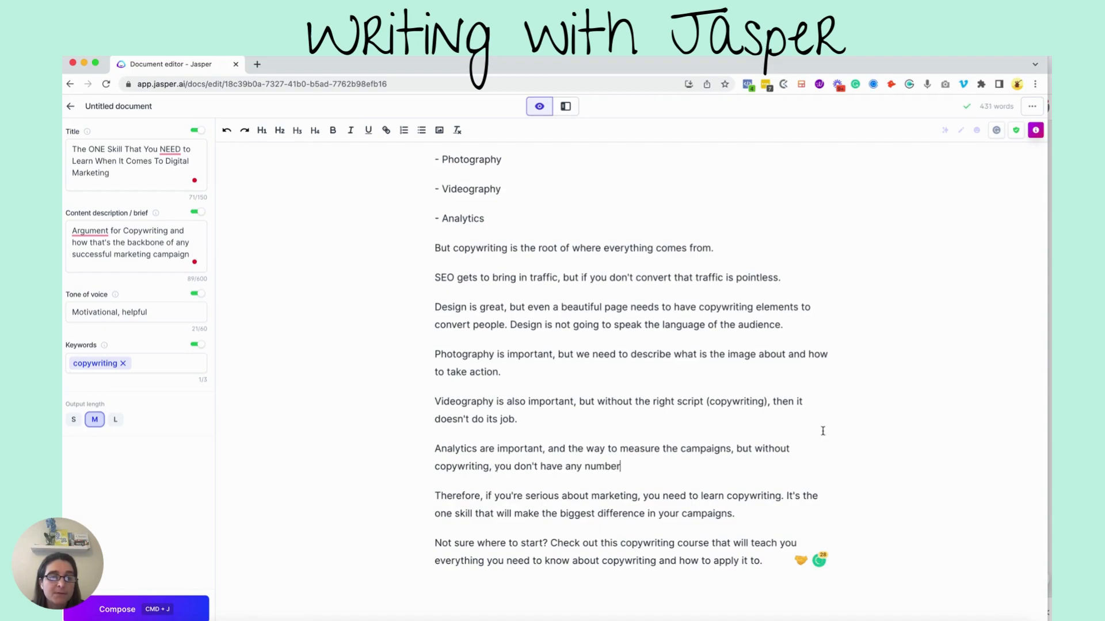
Reword the analytics ending to "without good copy your numbers will not be" and have the AI continue the text from there.
click(797, 448)
text(good)
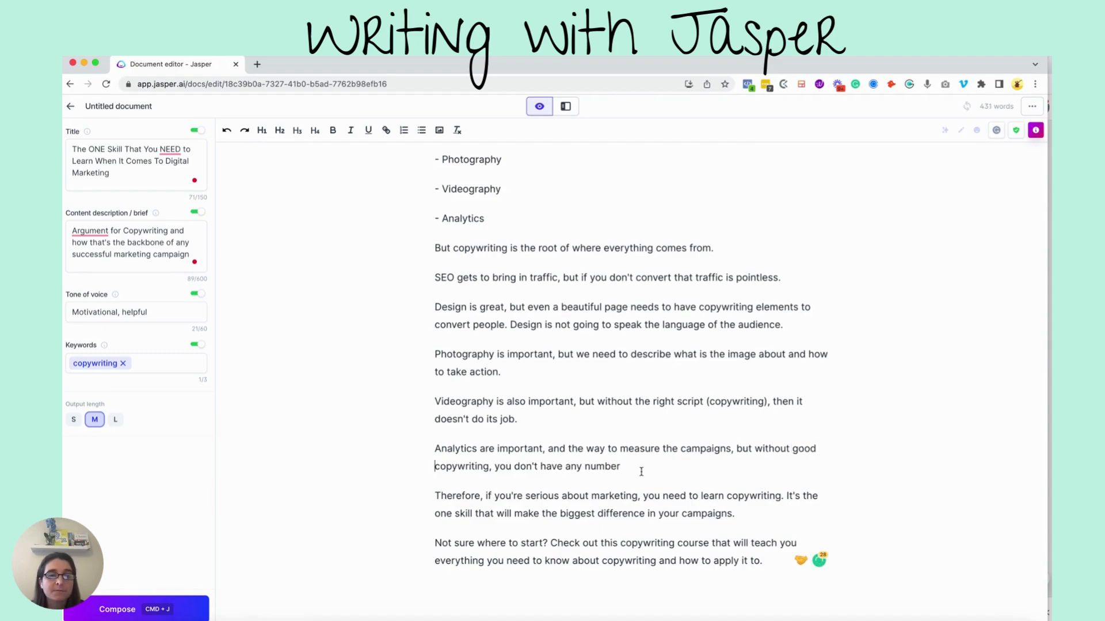
drag(456, 466, 717, 465)
key(BackSpace)
text(your num)
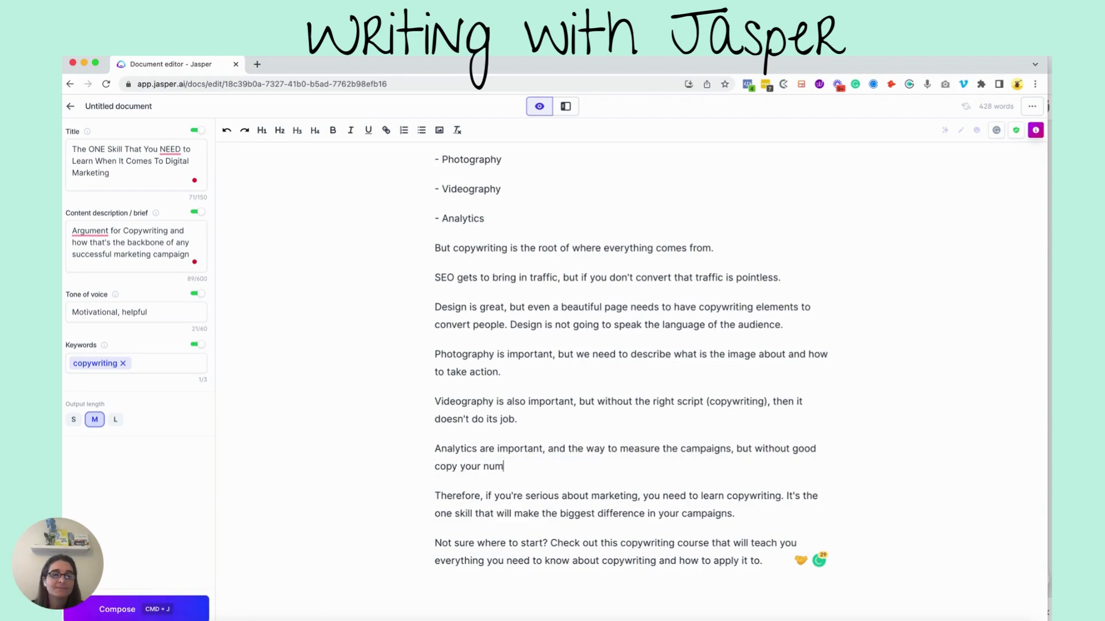
text(bers aill not be)
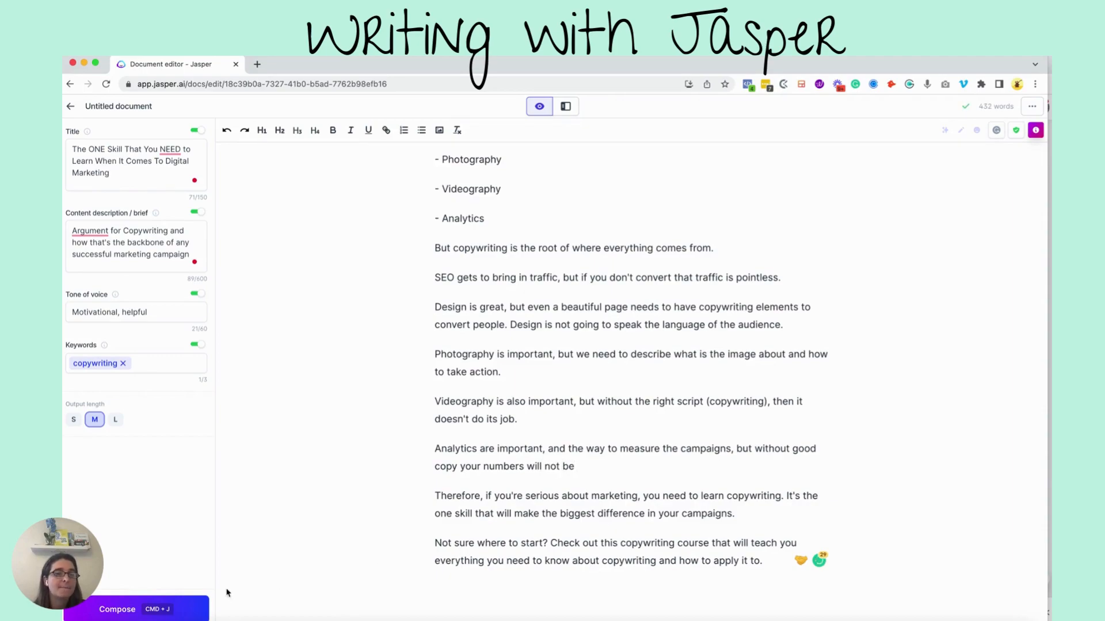
click(185, 610)
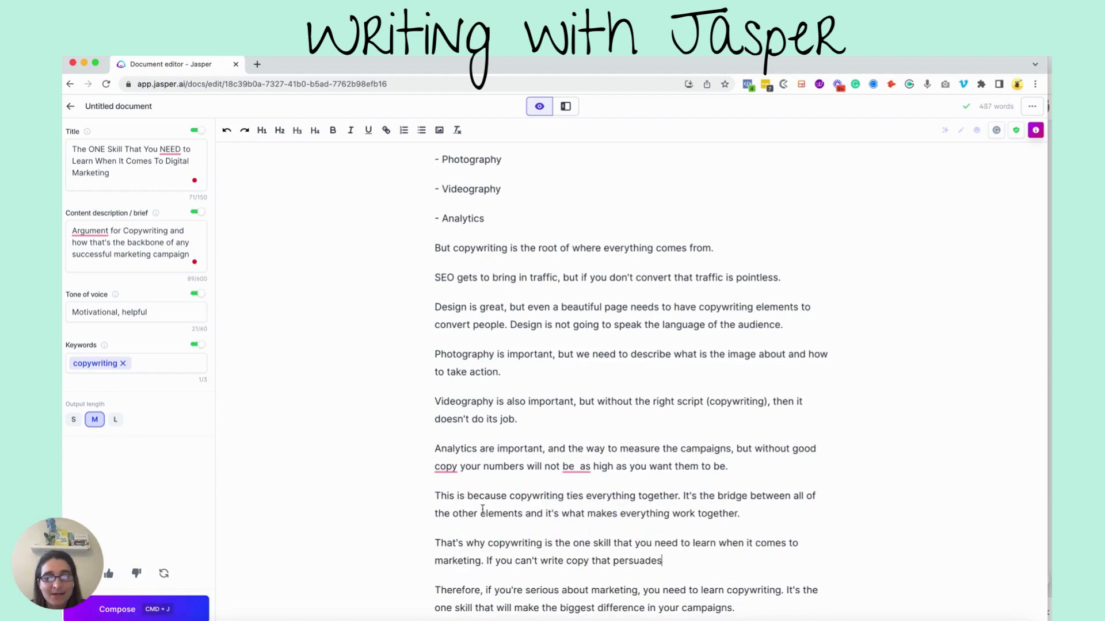
Delete "It's the one skill that will make the biggest difference in your campaigns." and accept the spacing correction for "be as".
scroll(490, 507, down, 3)
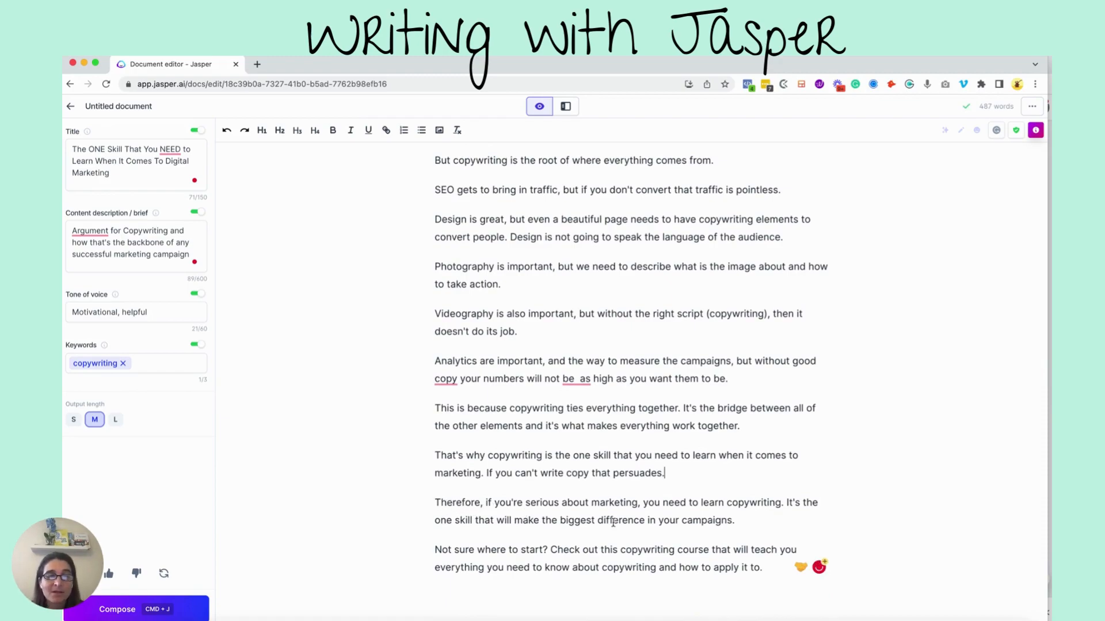
drag(785, 502, 793, 515)
key(BackSpace)
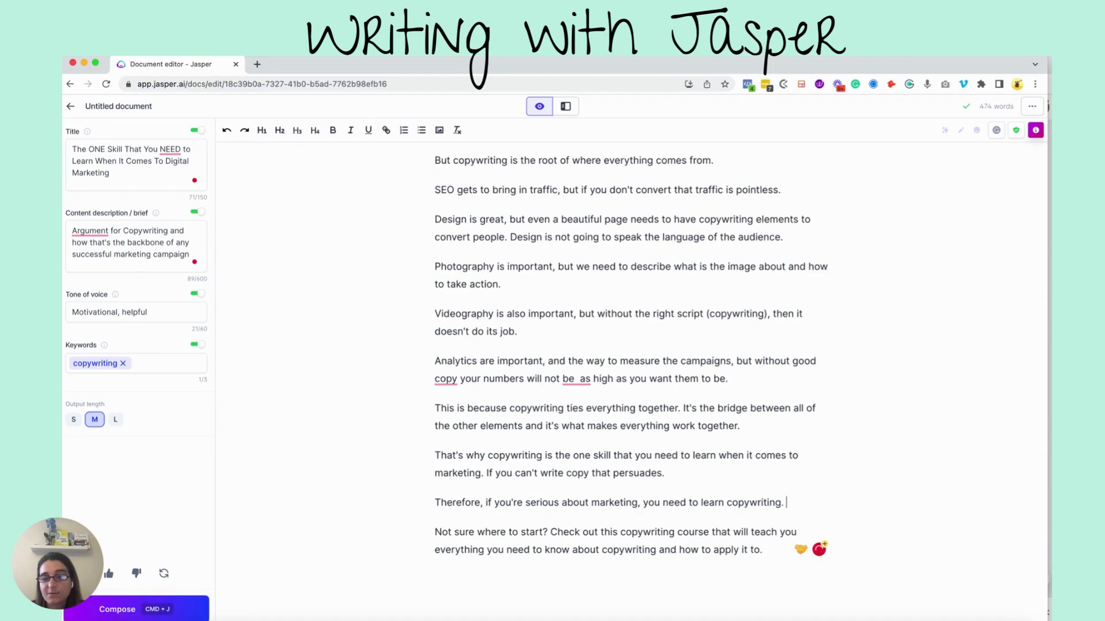
mouse_move(578, 380)
click(577, 410)
Delete the dashed list of marketing elements from "SEO" to "Analytics" below "Other elements of marketing include".
scroll(578, 411, up, 15)
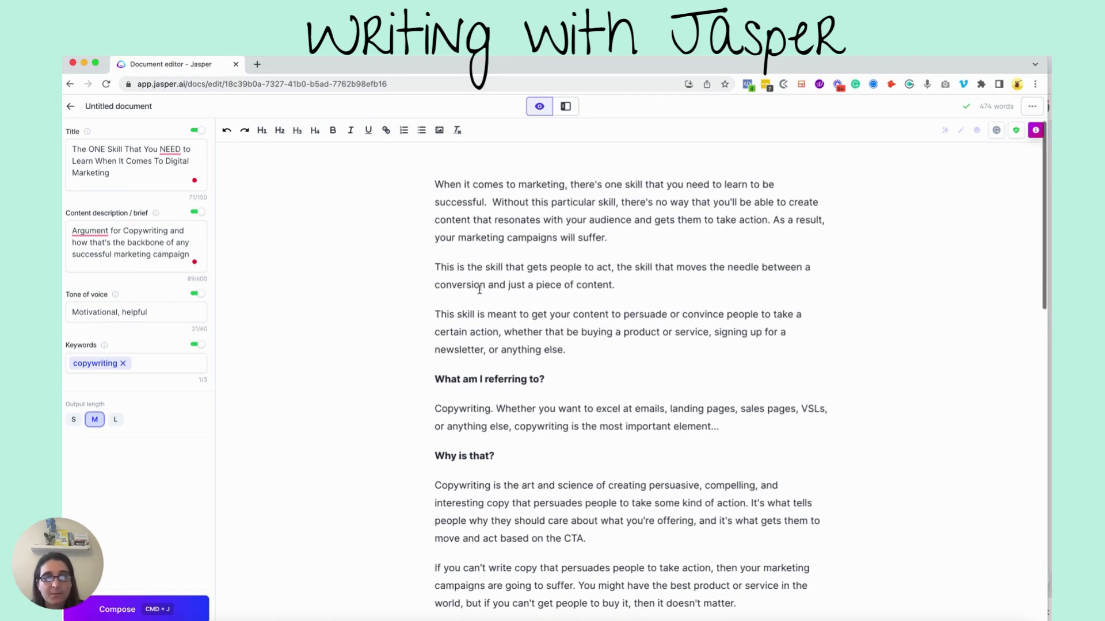
scroll(479, 290, down, 1)
scroll(479, 290, down, 2)
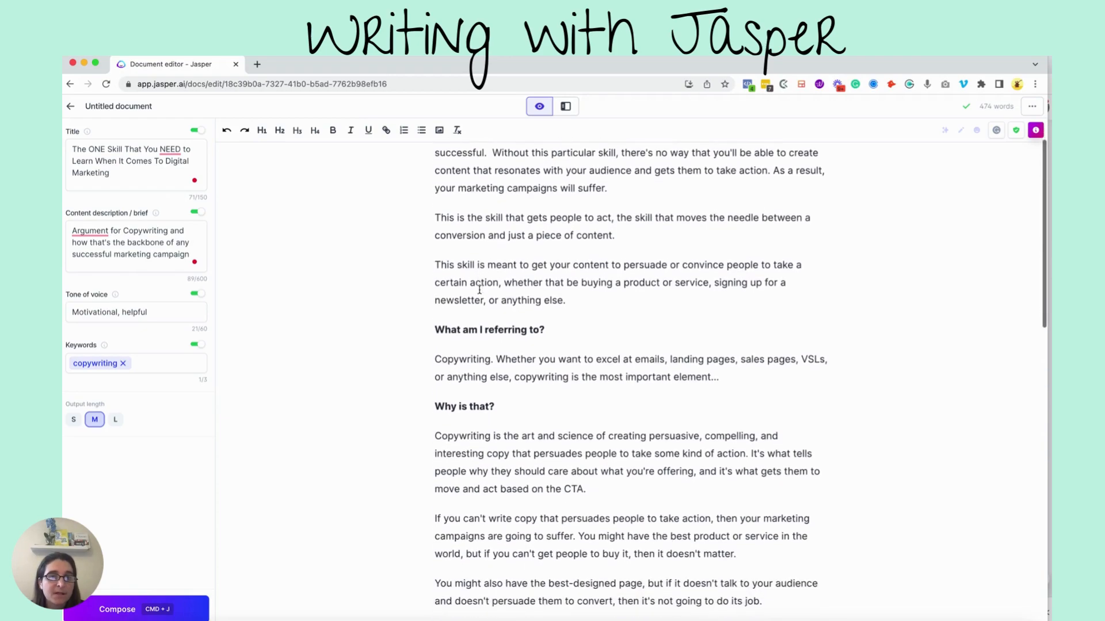
scroll(479, 290, down, 4)
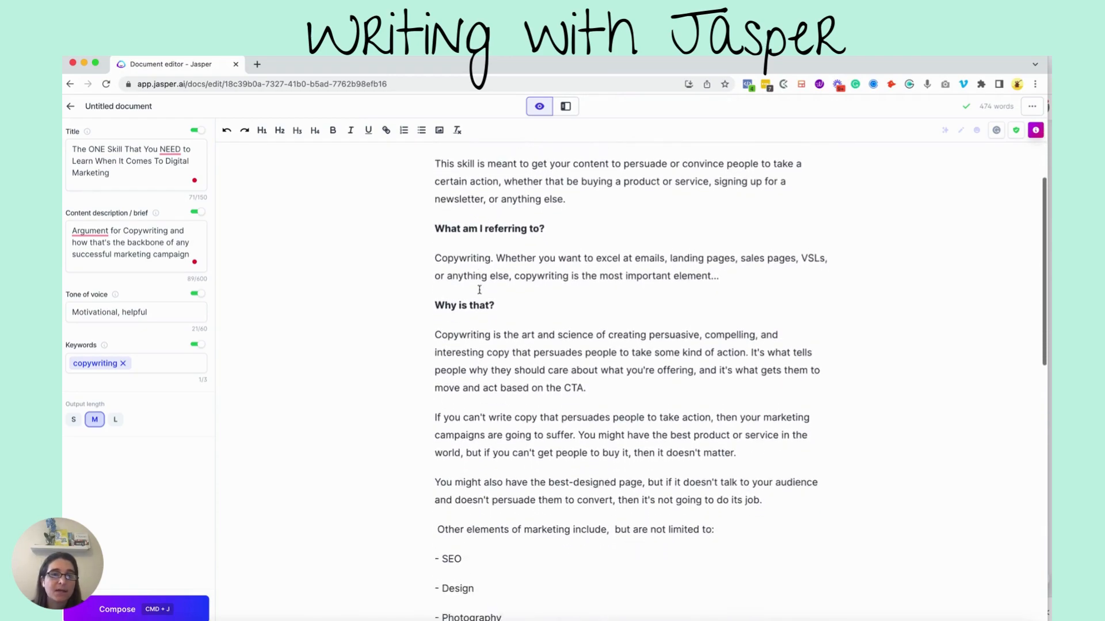
scroll(480, 290, down, 4)
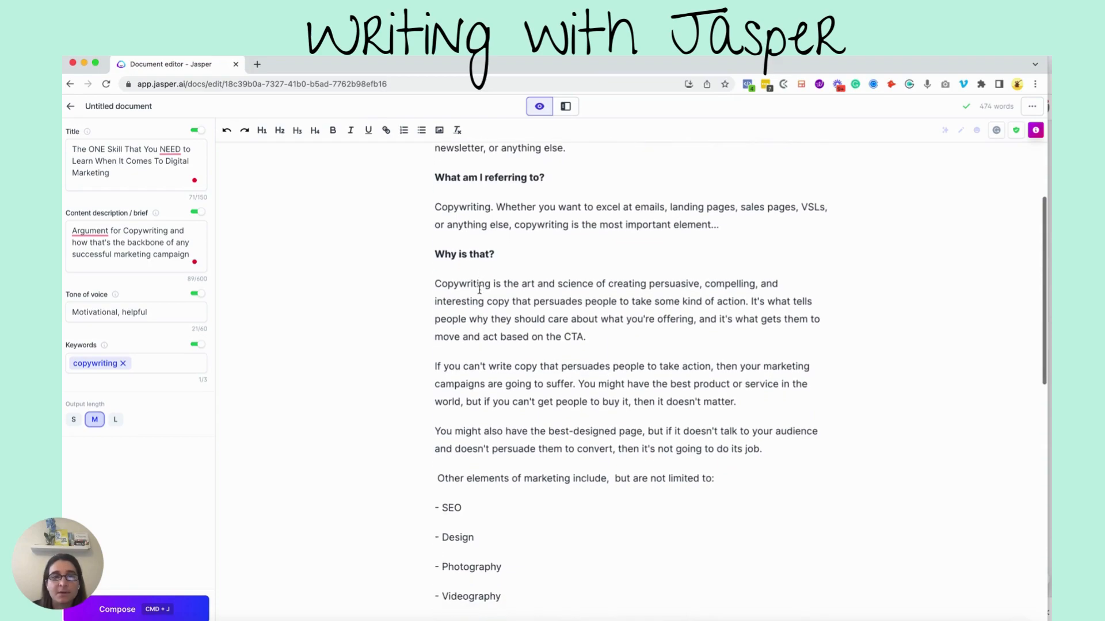
scroll(480, 290, down, 4)
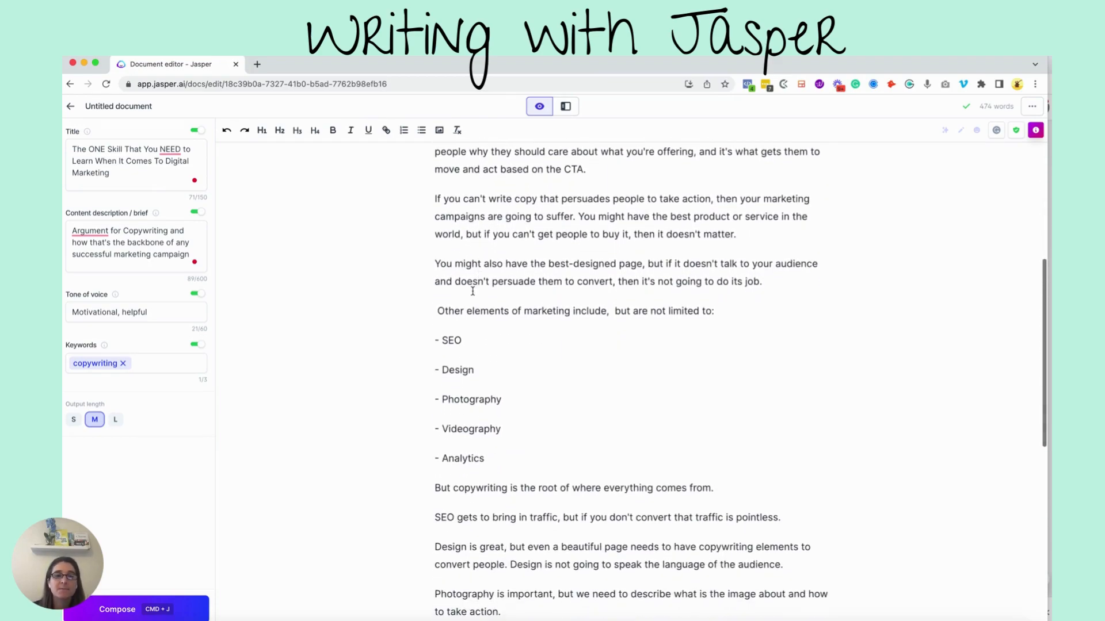
drag(426, 338, 528, 466)
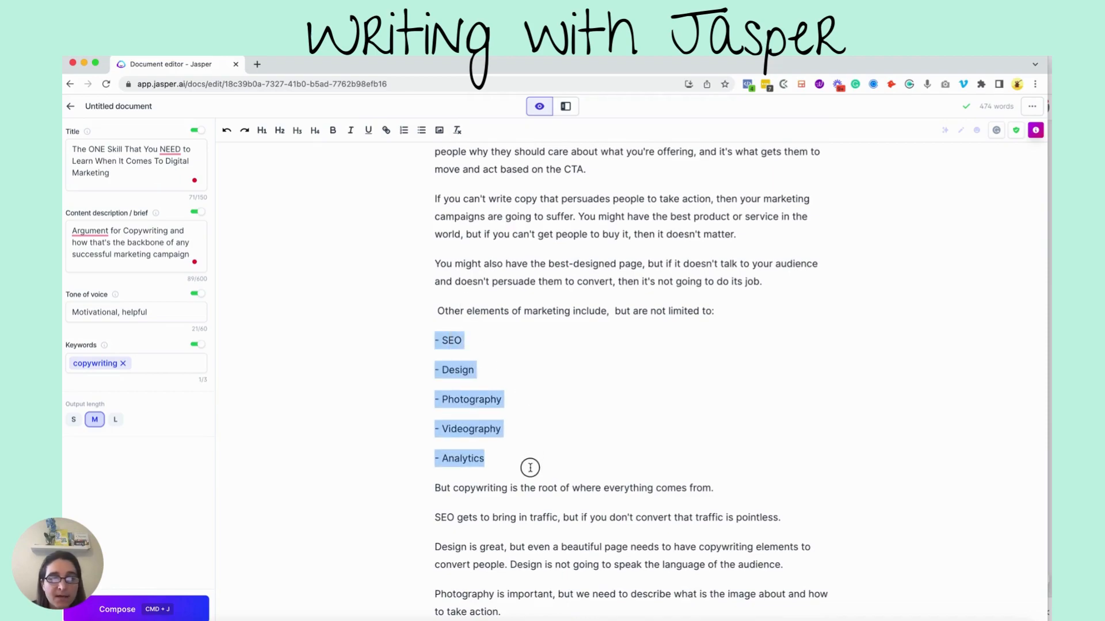
key(BackSpace)
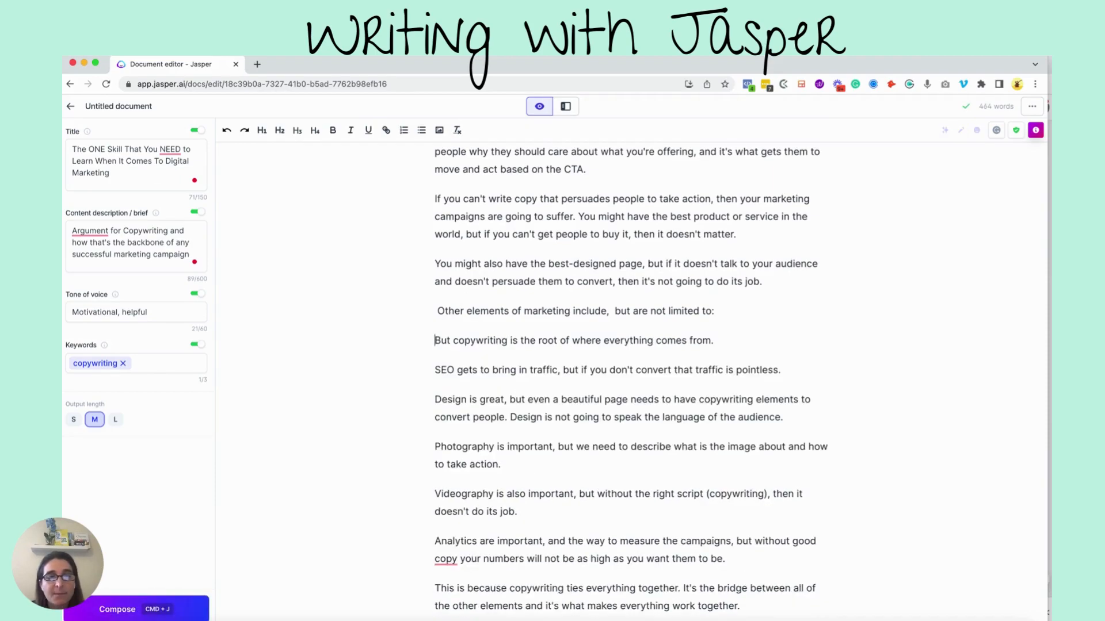
Merge the "Other elements of marketing" line with the following one, replacing "include, but are not limited to:" with "are important," and lowercasing "But".
key(BackSpace)
key(BackSpace)
key(BackSpace)
key(BackSpace)
key(BackSpace)
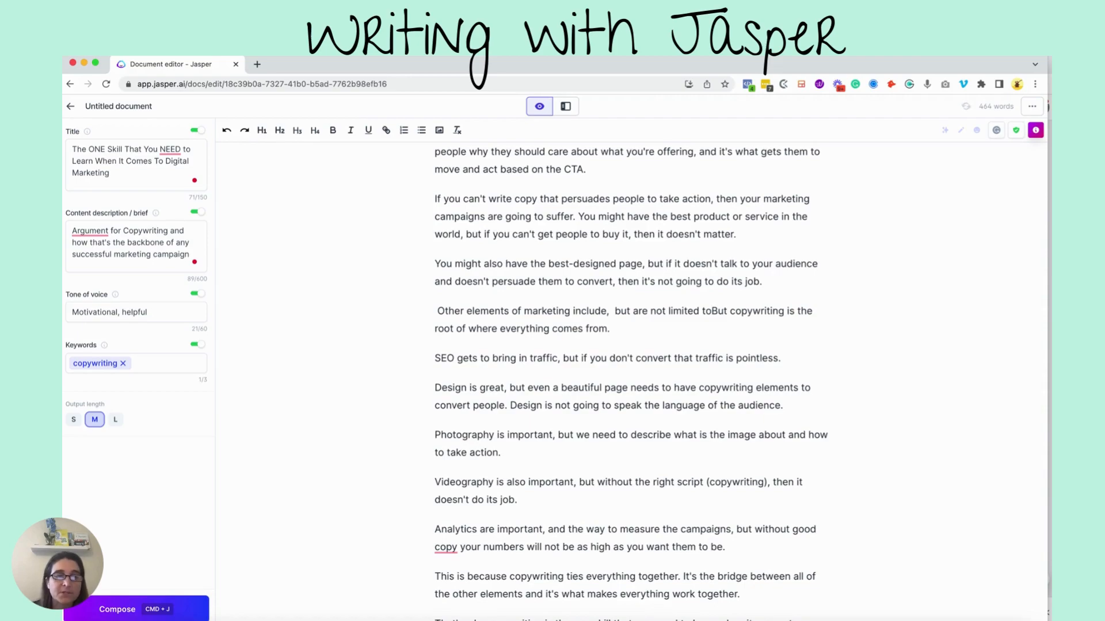
key(BackSpace)
key(BackSpace)
key(BackSpace)
key(BackSpace)
key(BackSpace)
key(BackSpace)
key(BackSpace)
key(BackSpace)
key(BackSpace)
key(BackSpace)
key(BackSpace)
key(BackSpace)
key(BackSpace)
key(BackSpace)
key(BackSpace)
key(BackSpace)
key(BackSpace)
key(BackSpace)
key(BackSpace)
key(BackSpace)
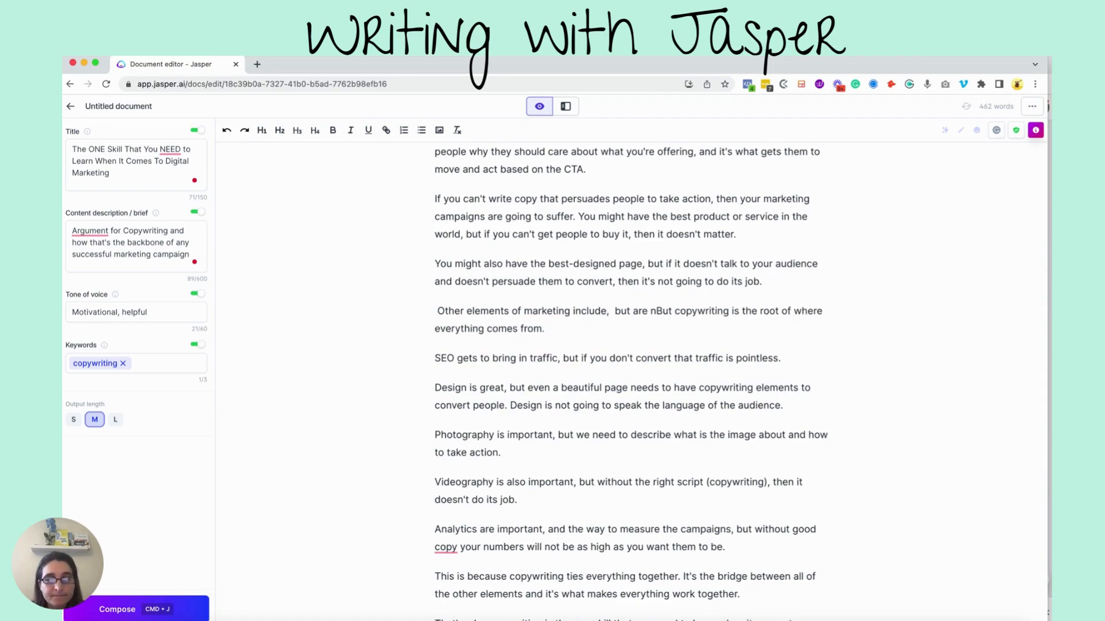
key(BackSpace)
key(BackSpace)
key(BackSpace)
key(BackSpace)
key(BackSpace)
key(BackSpace)
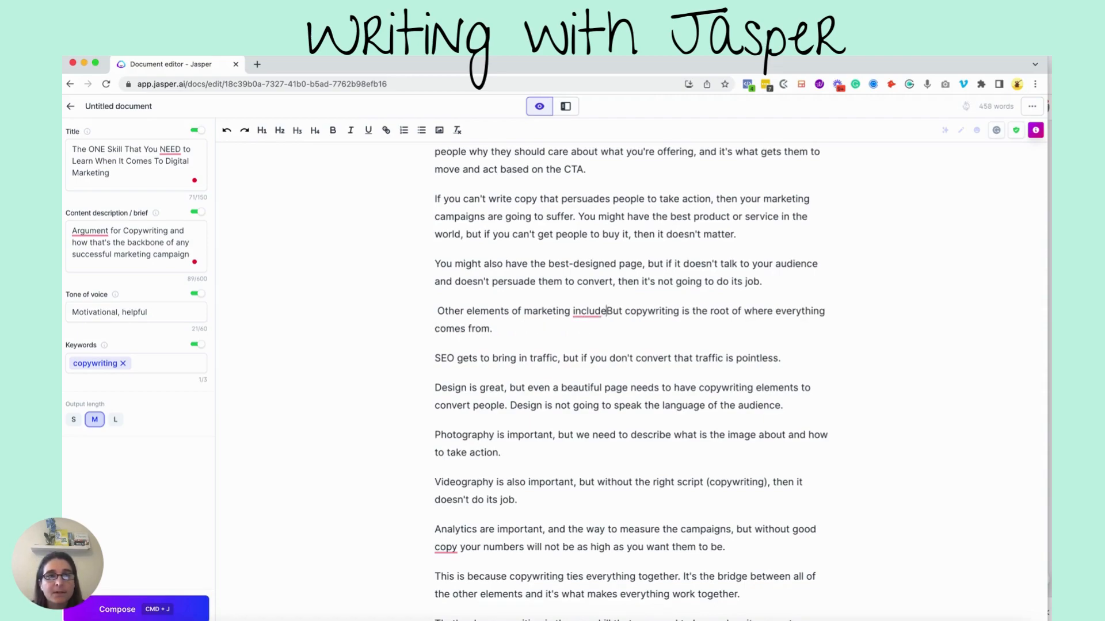
key(BackSpace)
key(BackSpace)
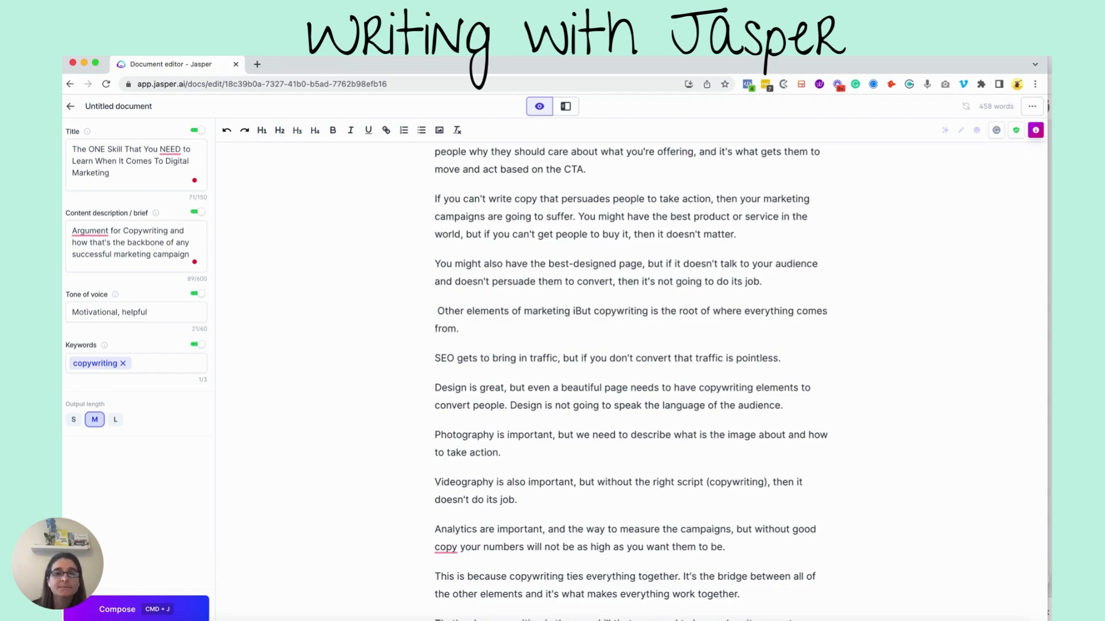
text(are important,)
key(Delete)
text(b)
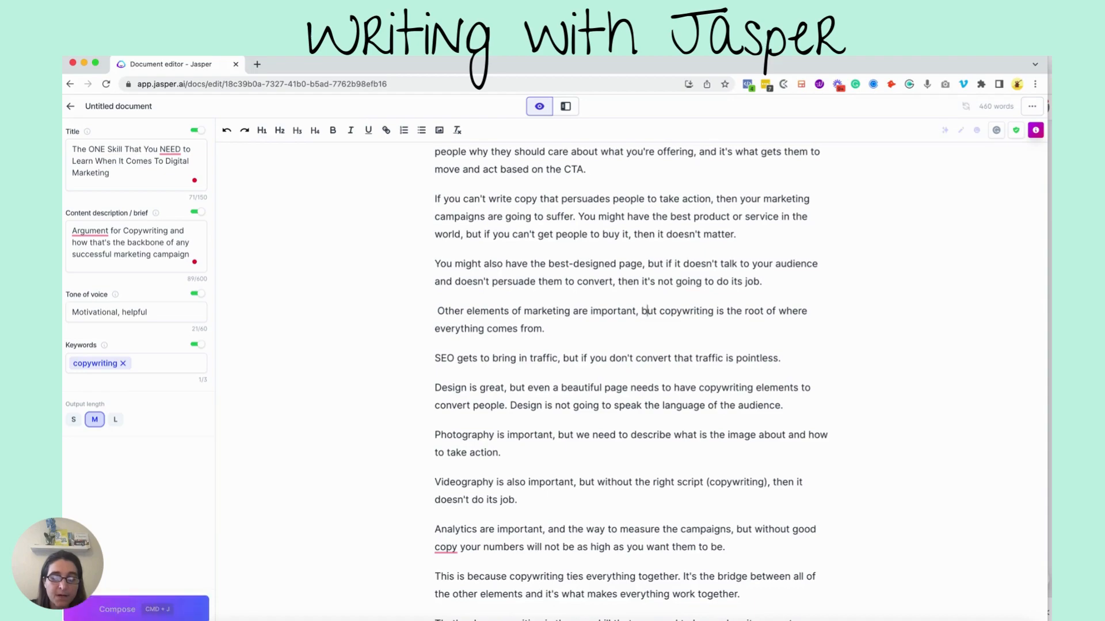
End the sentence "everything comes from" with a colon and turn the five paragraphs from SEO to Analytics into a bulleted list.
click(546, 329)
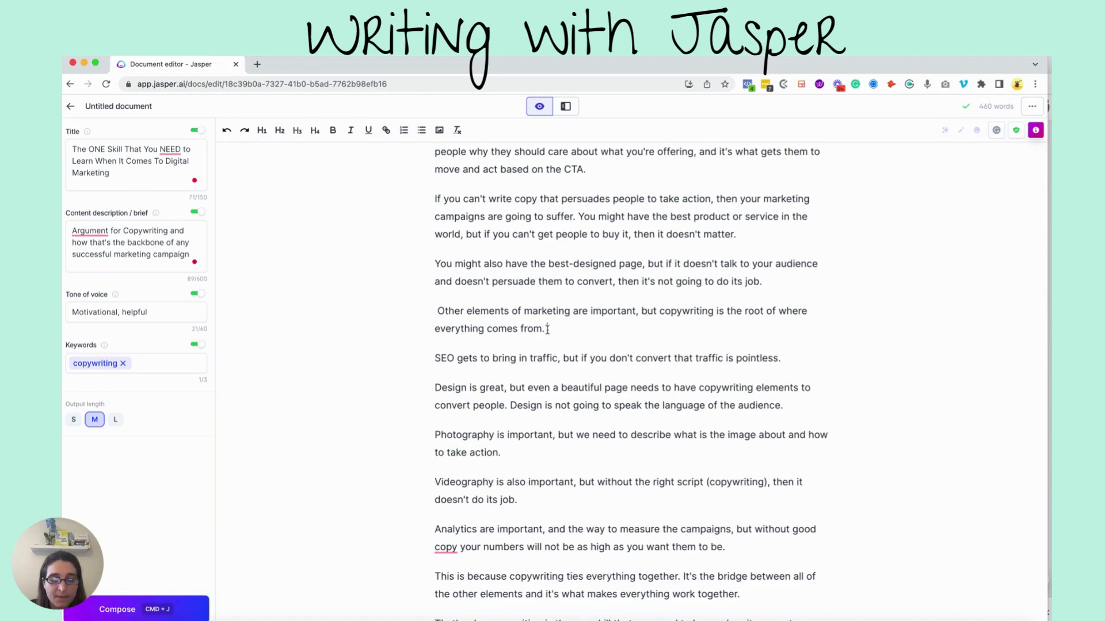
drag(431, 360, 447, 547)
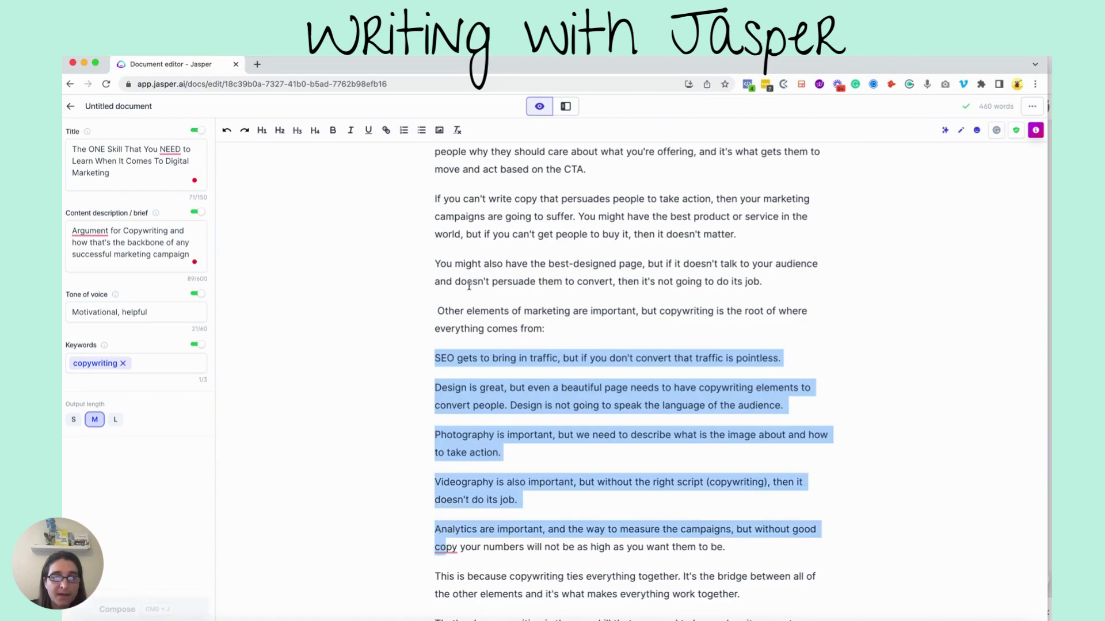
click(421, 130)
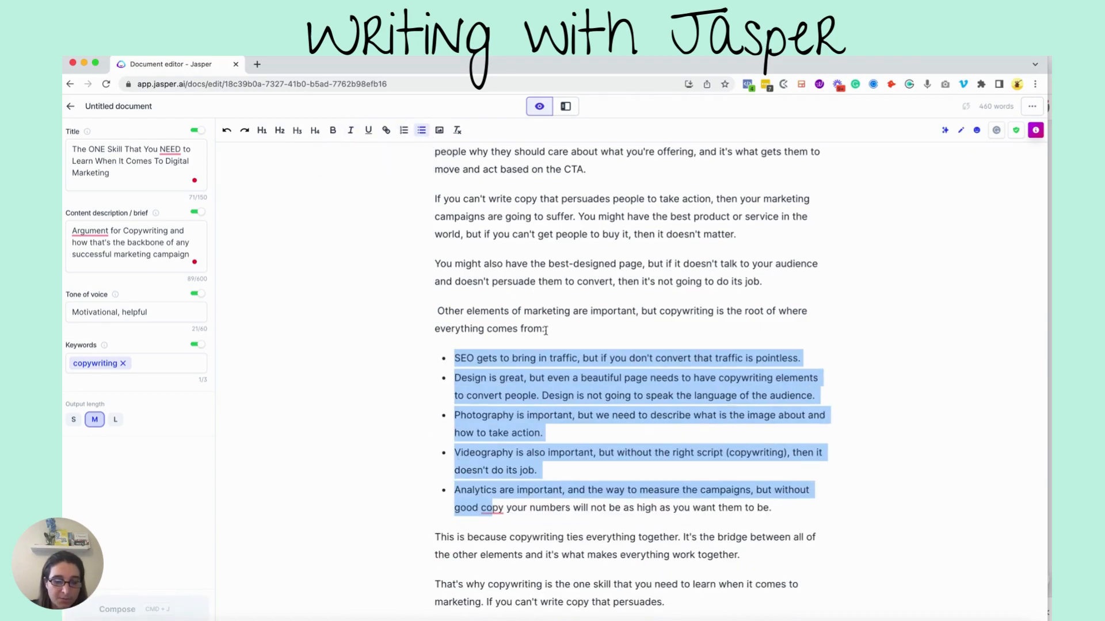
key(Left)
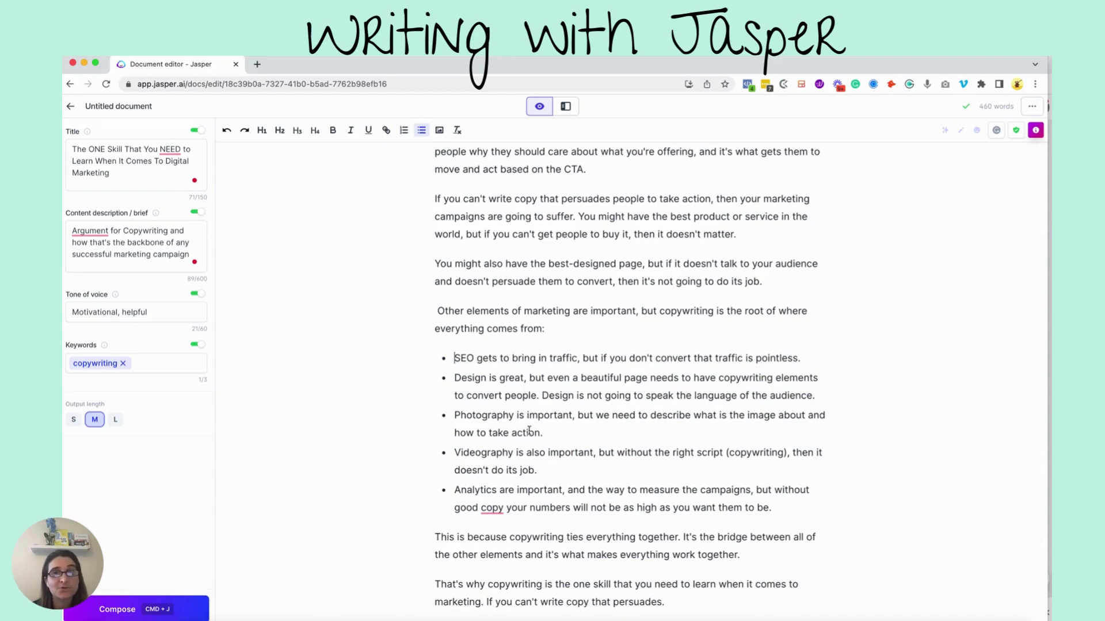
Accept the suggested correction adding a comma after "copy" in the analytics bullet.
scroll(521, 448, down, 1)
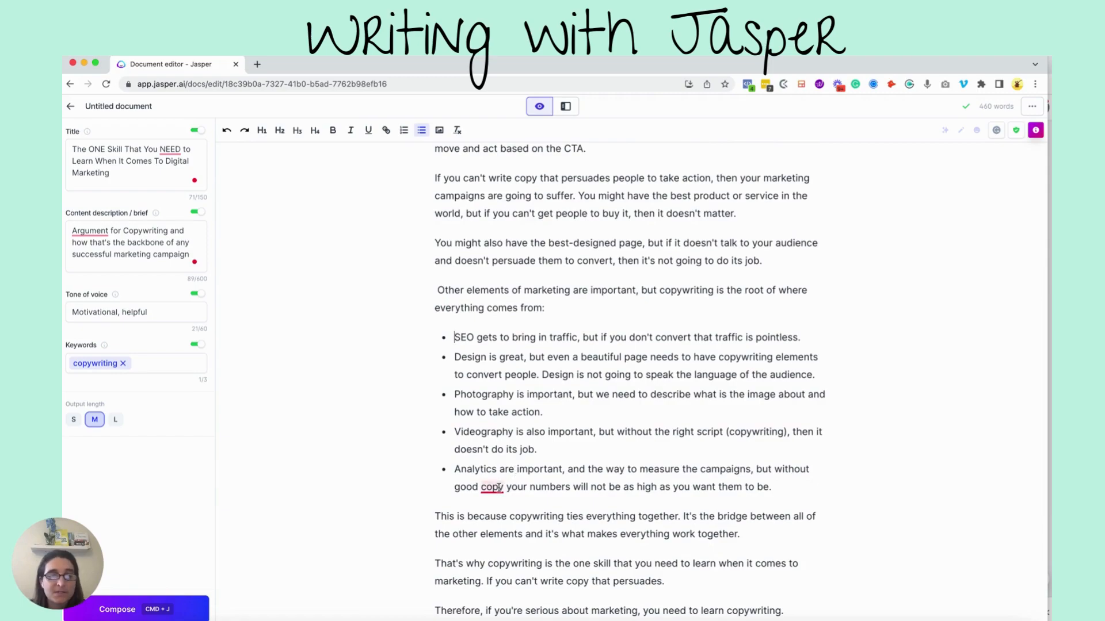
click(496, 506)
scroll(497, 505, down, 4)
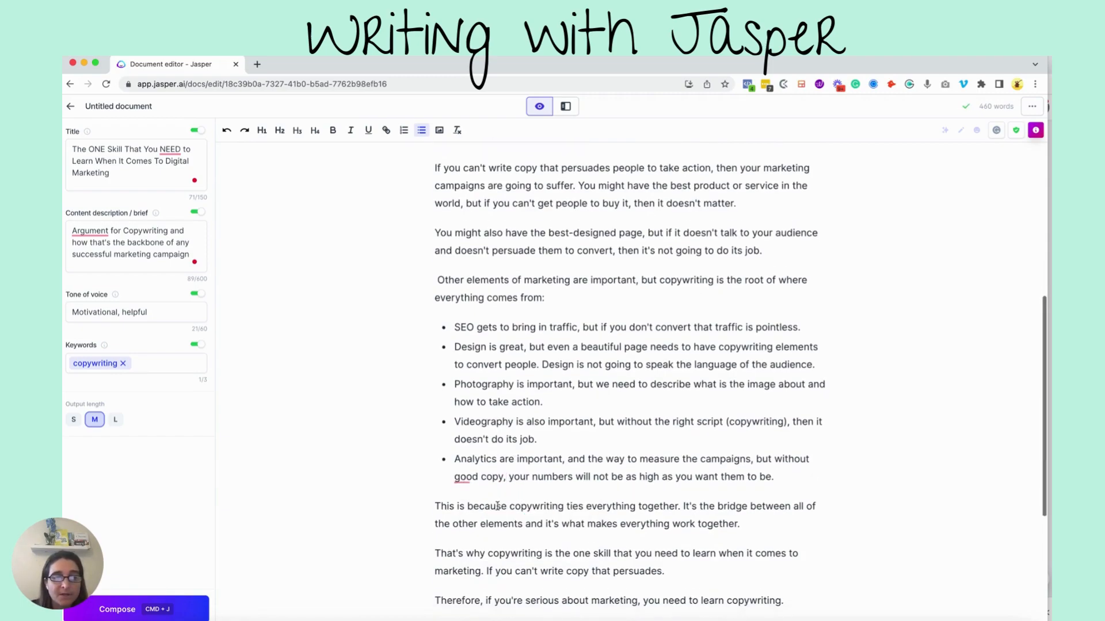
mouse_move(468, 391)
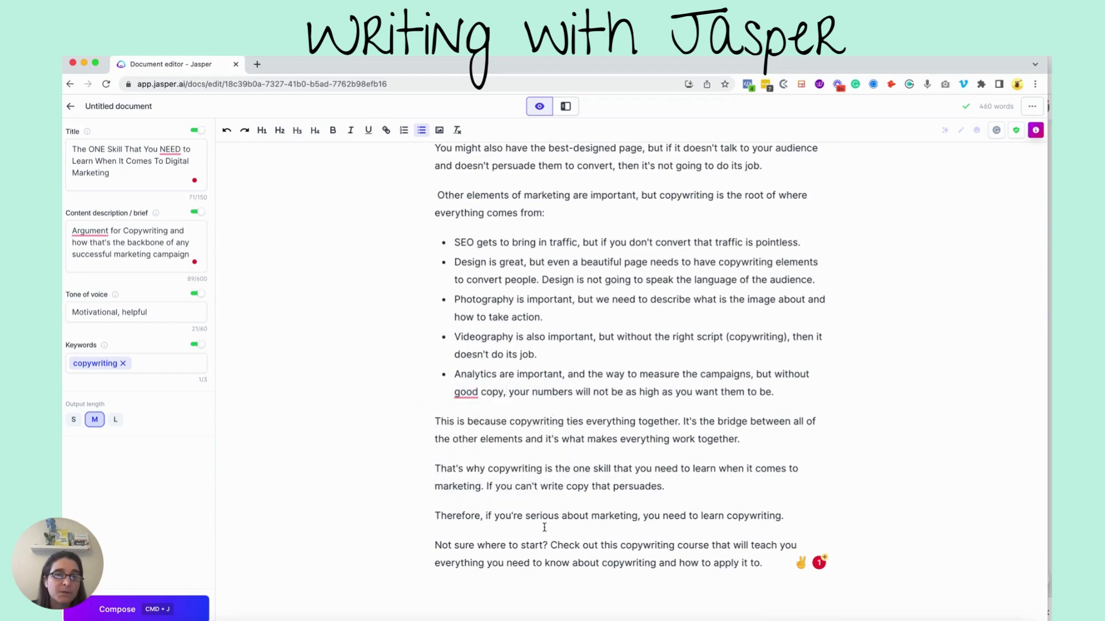
Delete the closing paragraph "Not sure where to start?" about the copywriting course.
click(788, 515)
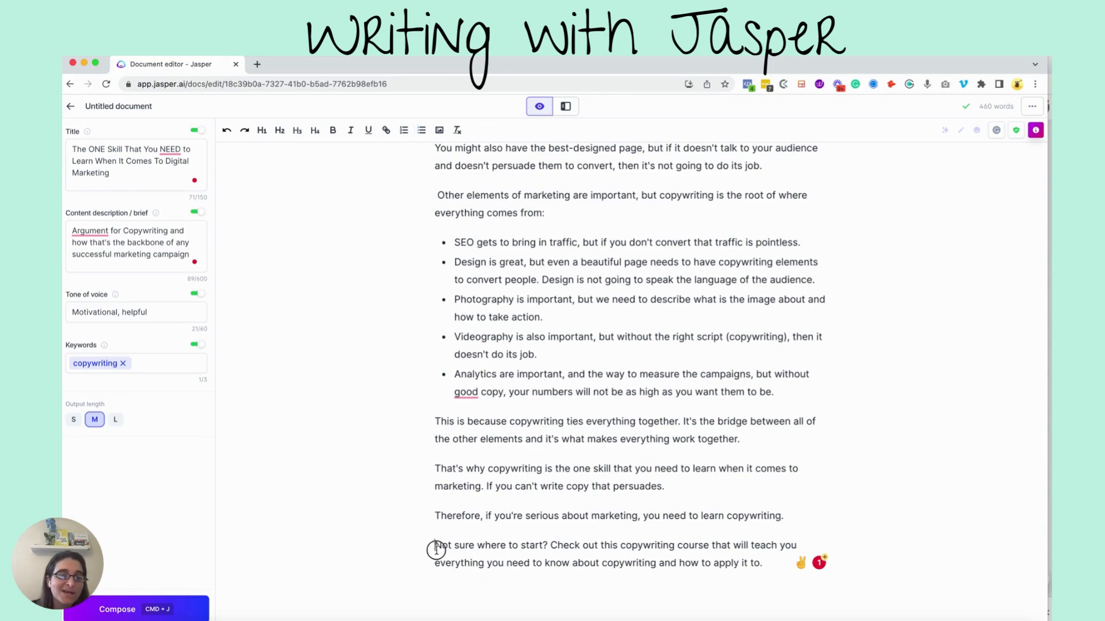
drag(432, 545, 811, 562)
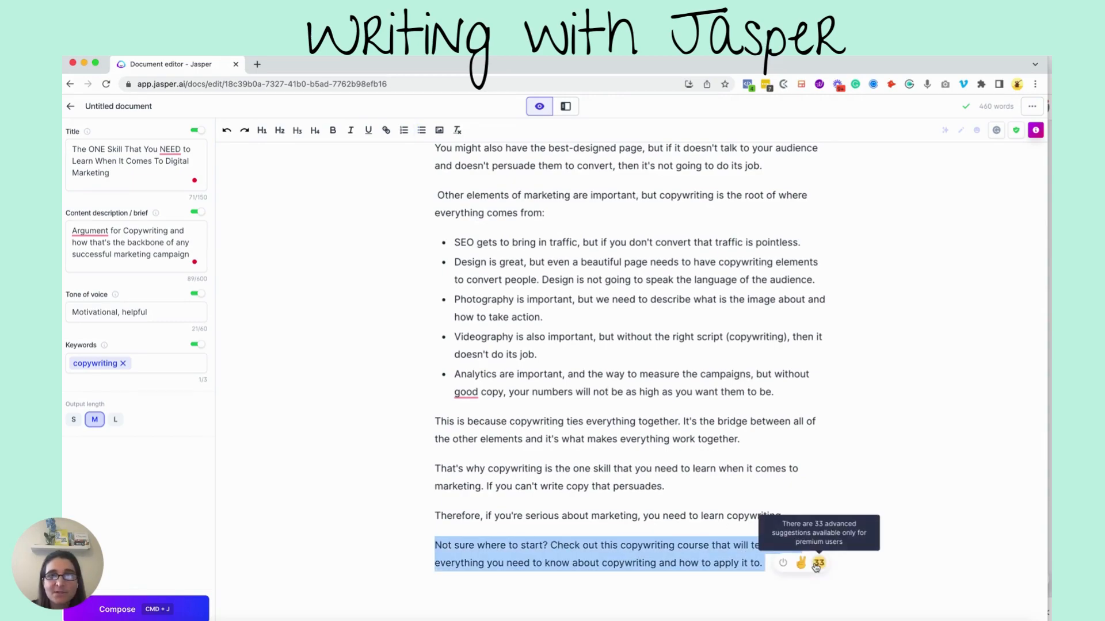
key(BackSpace)
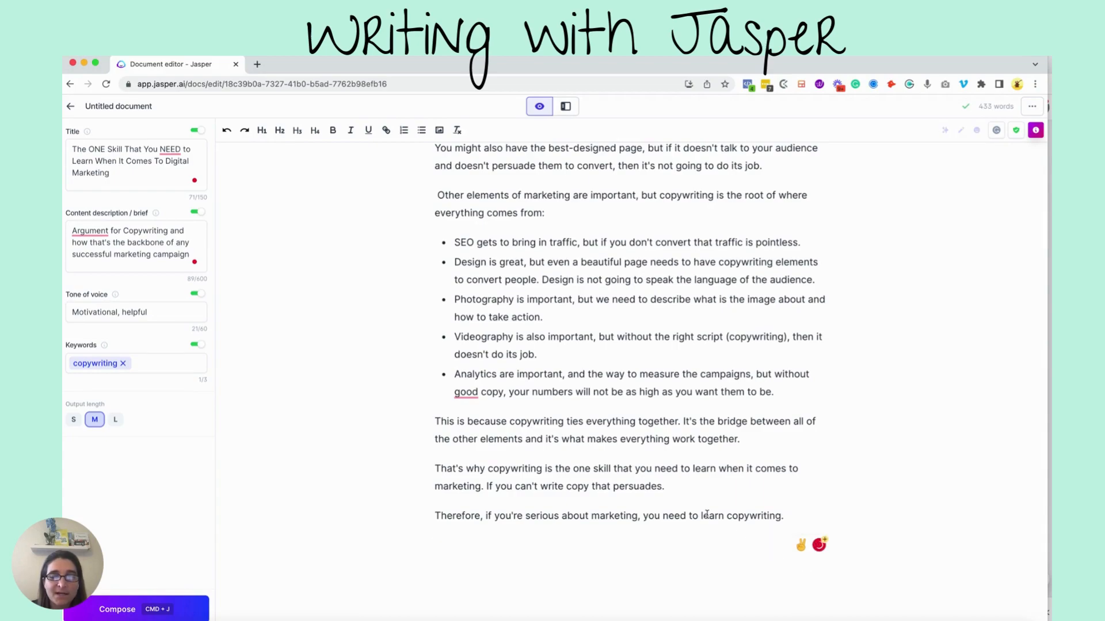
scroll(705, 514, up, 8)
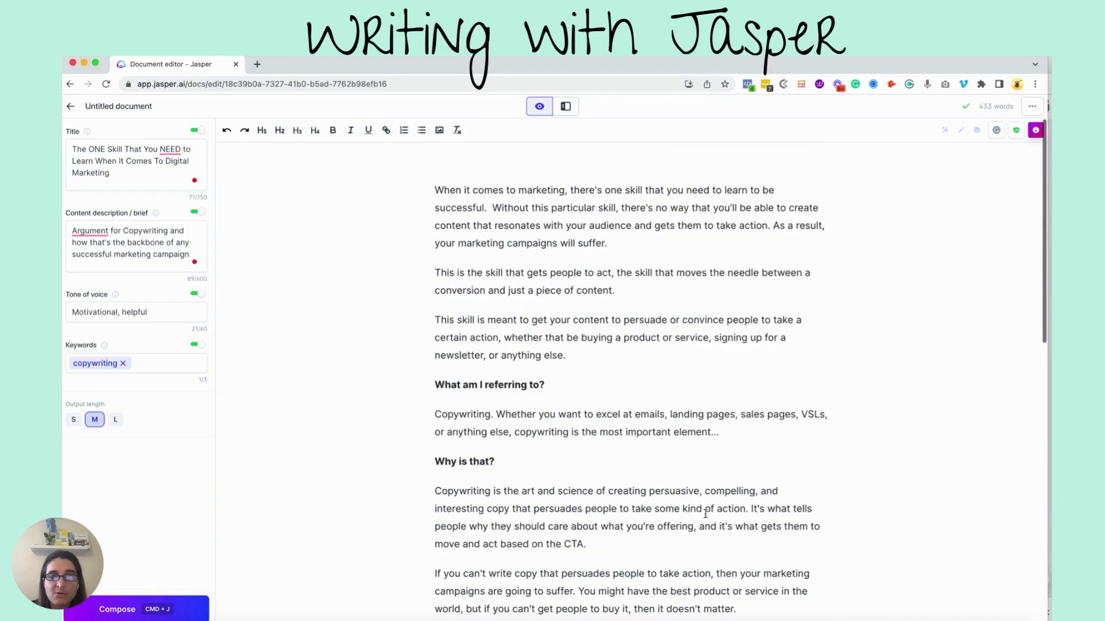